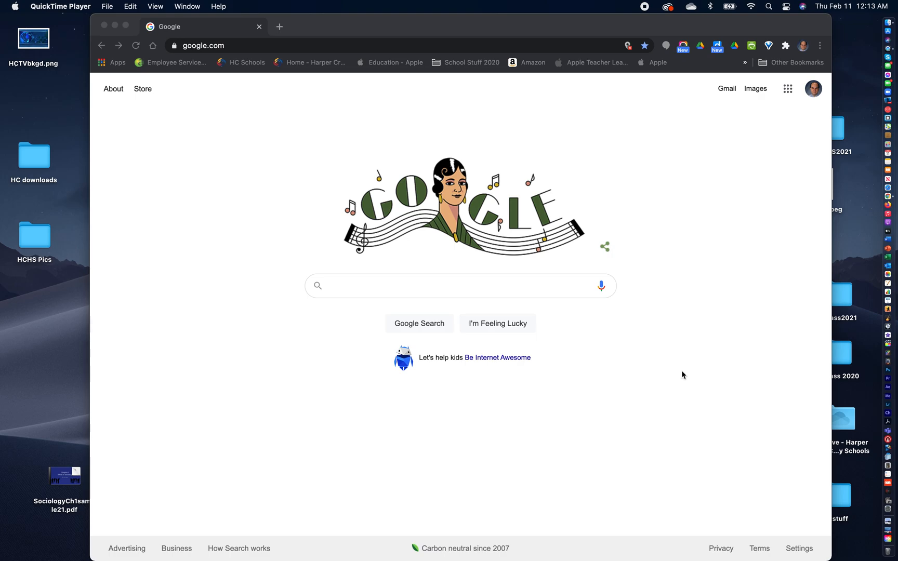
- Open the Computer Literacy/Computer Use Spring 2021 class in Google Classroom
click(333, 33)
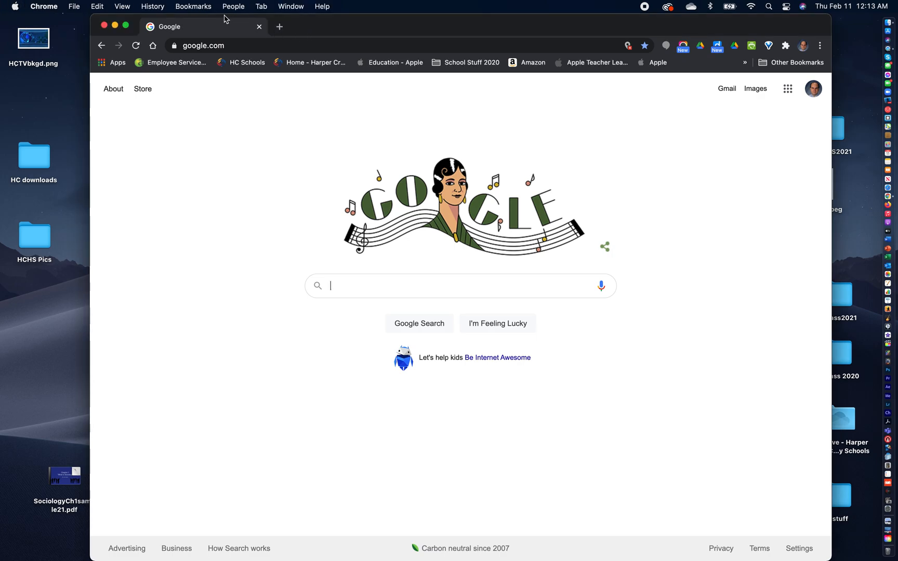
click(183, 5)
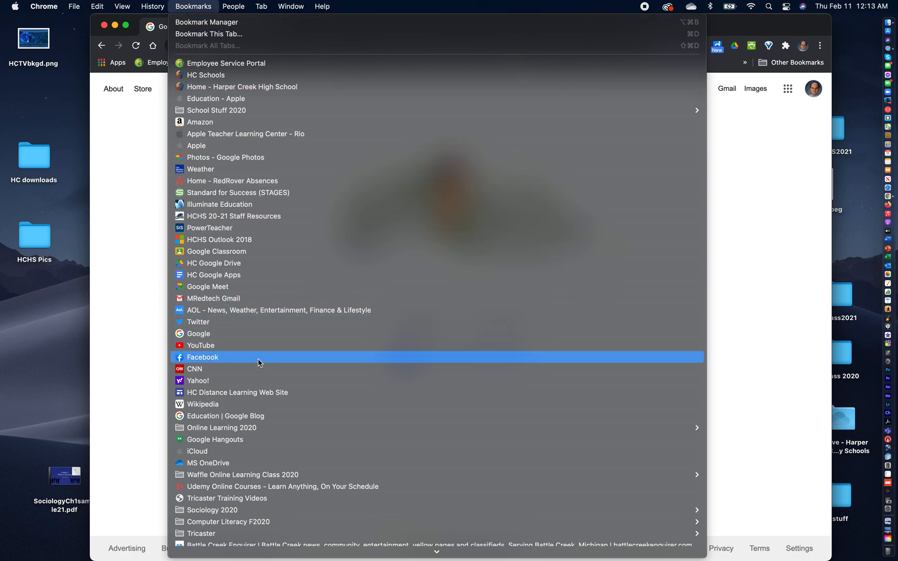
click(279, 252)
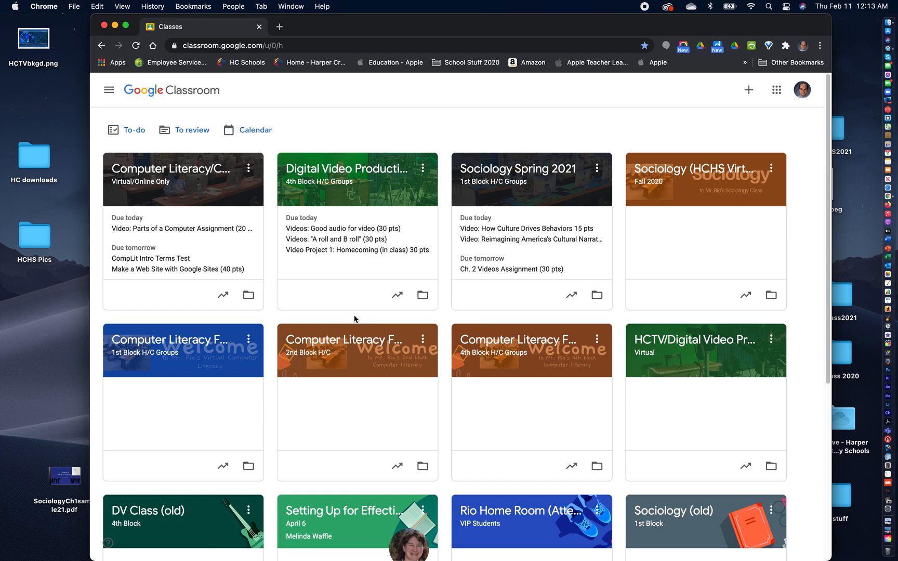
click(192, 173)
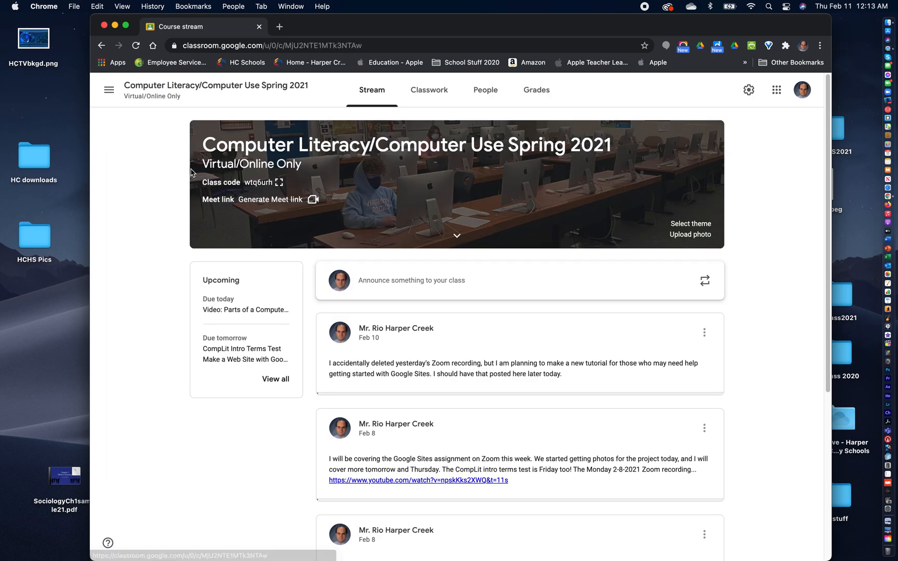
- Expand the "Make a Web Site with Google Sites (40 pts)" assignment under Week 4 of the class's classwork
click(434, 92)
scroll(530, 395, down, 5)
scroll(513, 390, down, 5)
scroll(512, 391, down, 2)
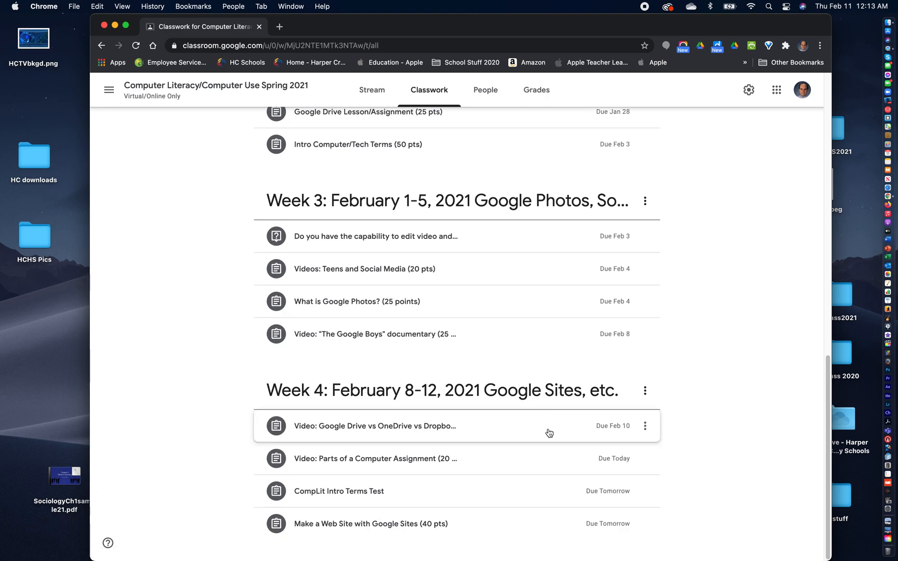
click(394, 533)
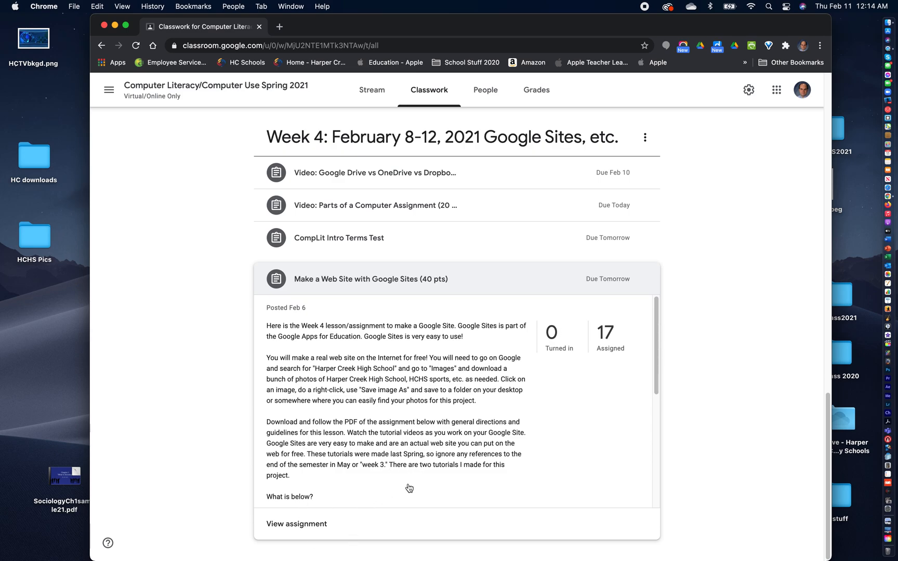
- Review the Google Sites assignment's instructions and attached materials, then collapse the assignment
scroll(408, 487, down, 5)
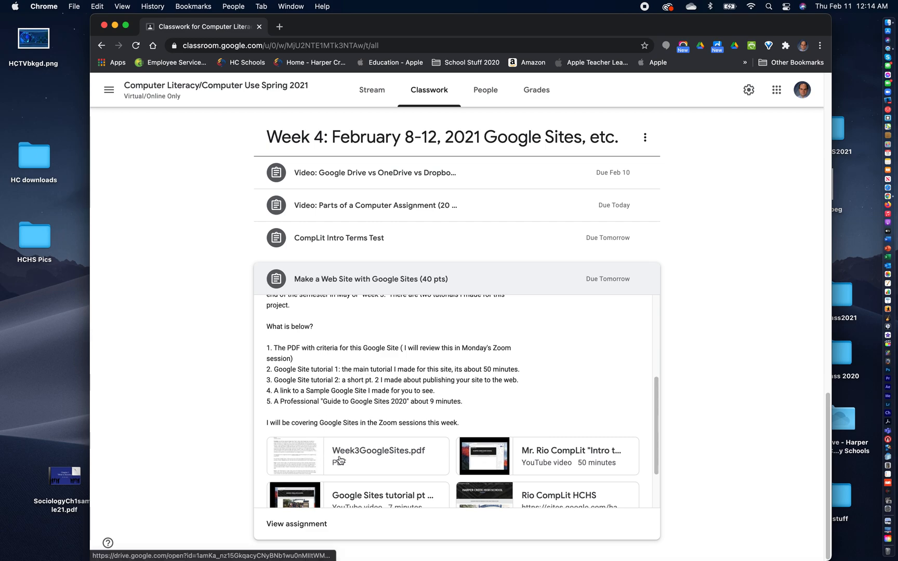
scroll(414, 448, down, 2)
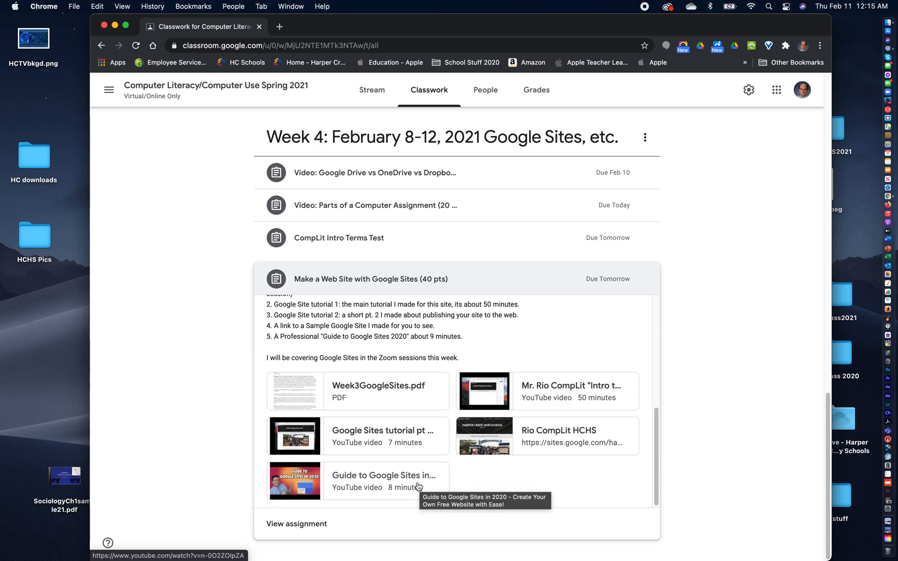
scroll(415, 484, up, 5)
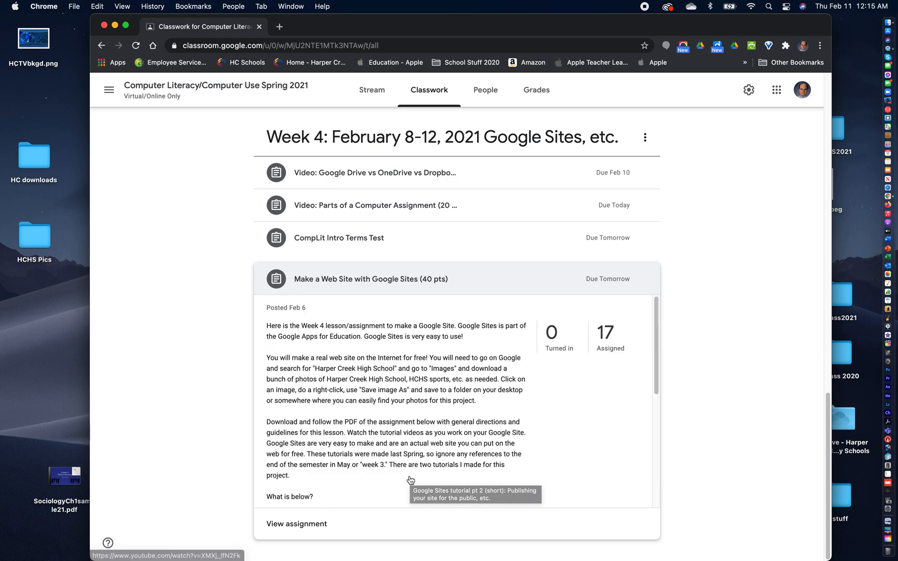
click(471, 285)
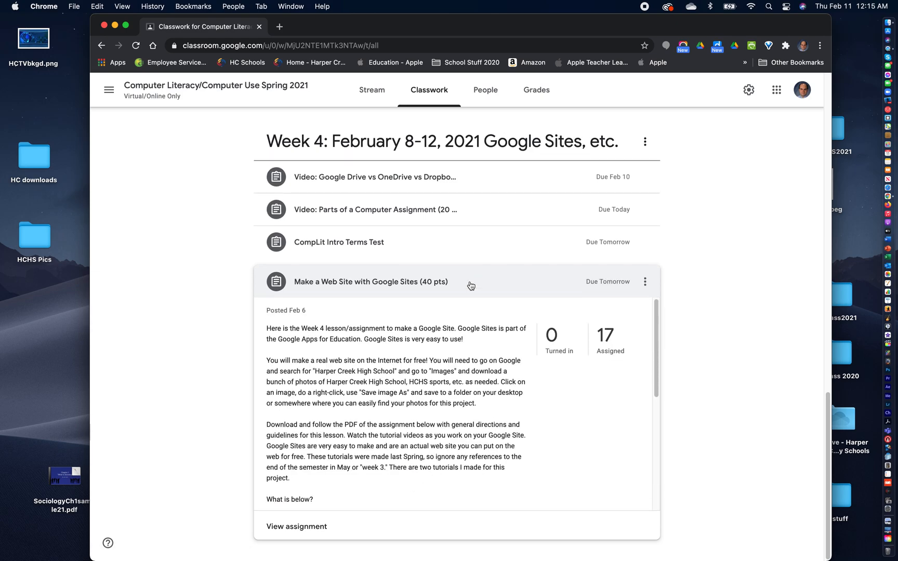
- Switch from Google Classroom to Google Sites
scroll(682, 409, up, 5)
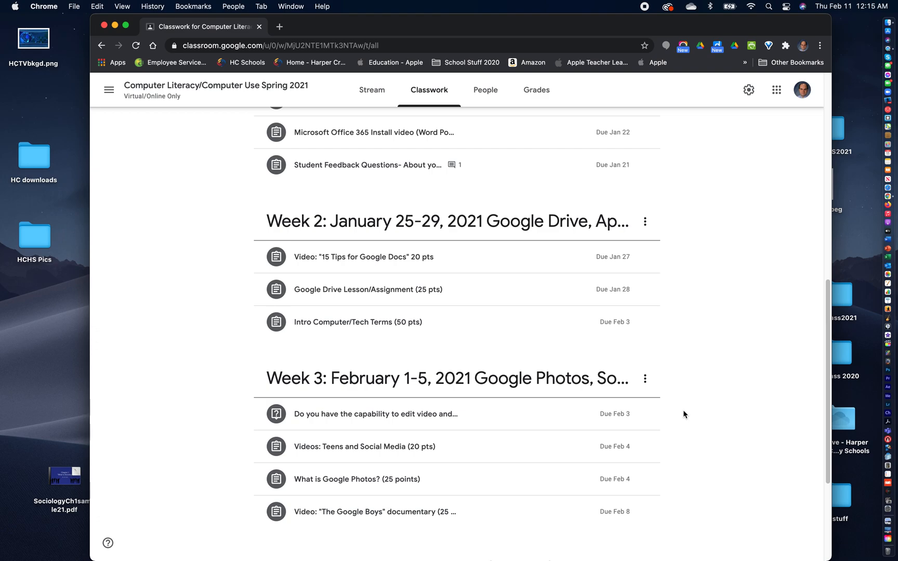
scroll(681, 414, down, 4)
scroll(700, 436, up, 20)
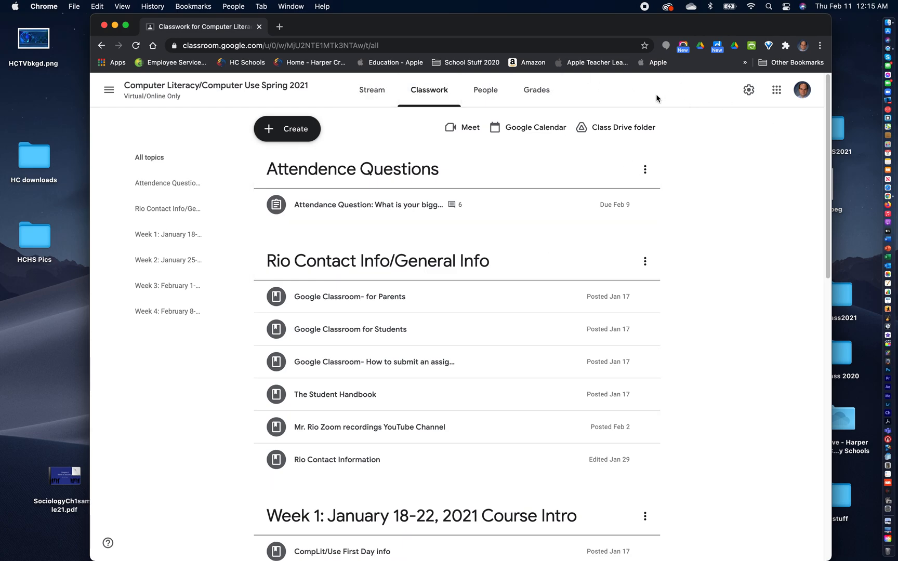
click(777, 92)
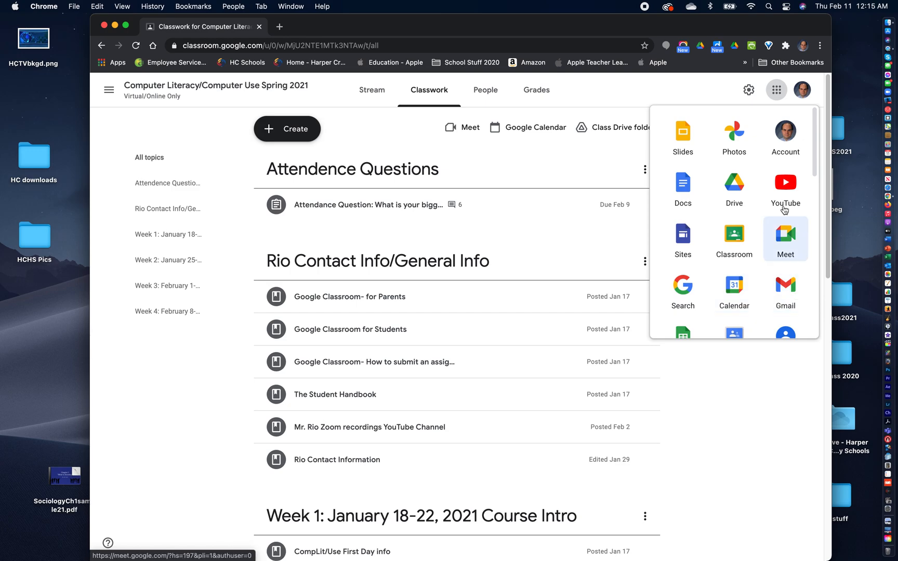
scroll(745, 287, down, 3)
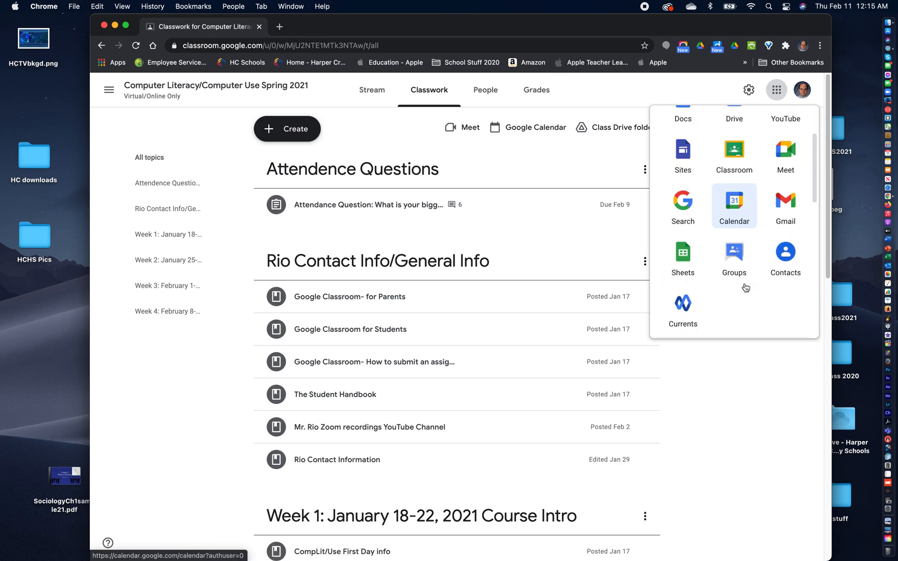
scroll(745, 288, up, 3)
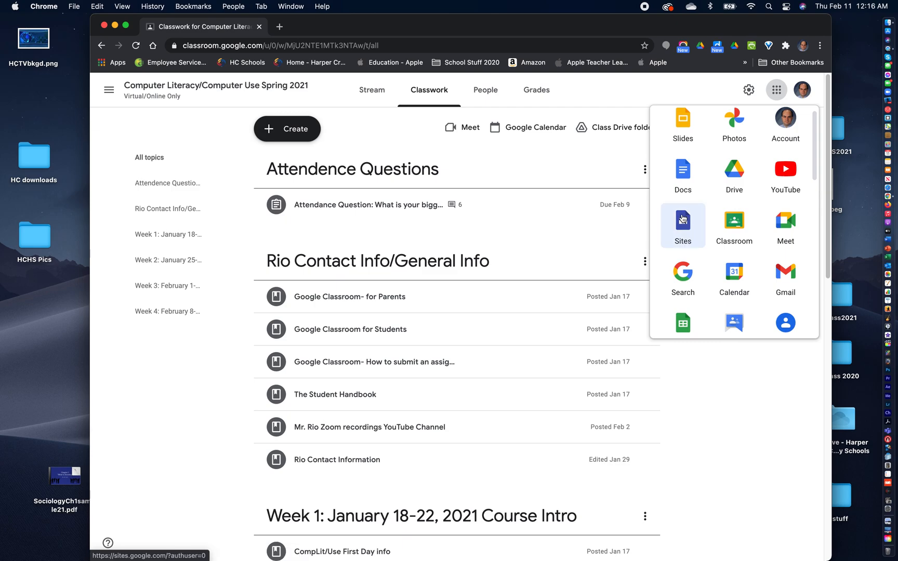
click(683, 219)
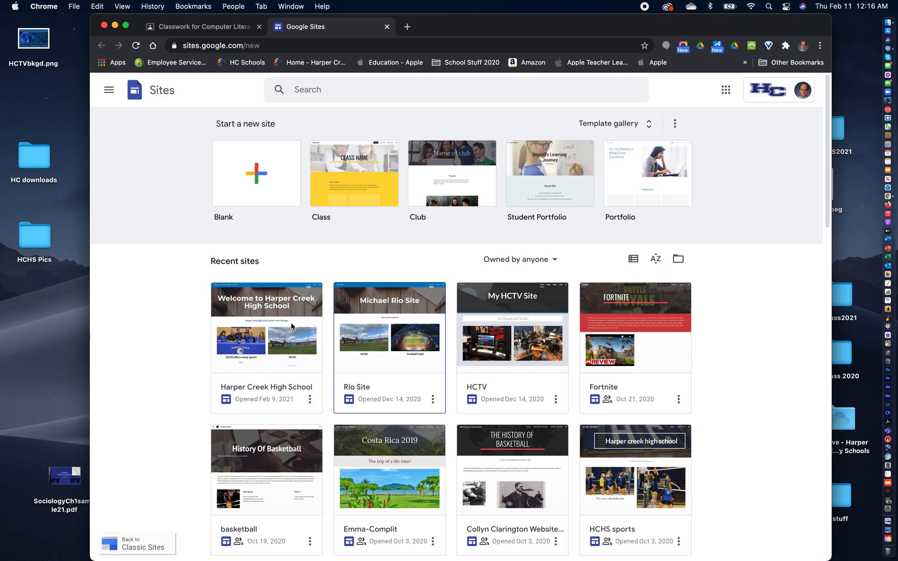
- Create a new blank site and look through its insertable elements and layouts
click(258, 177)
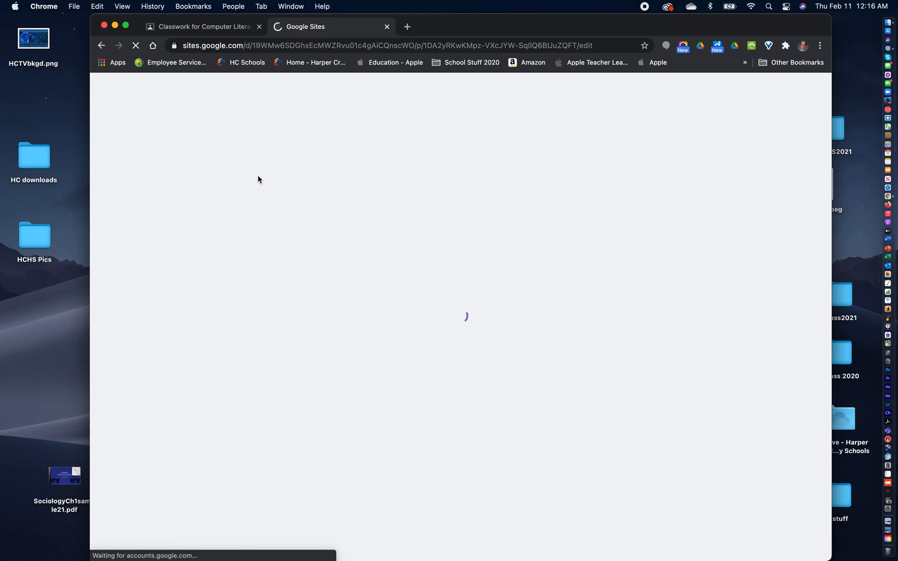
drag(457, 26, 440, 15)
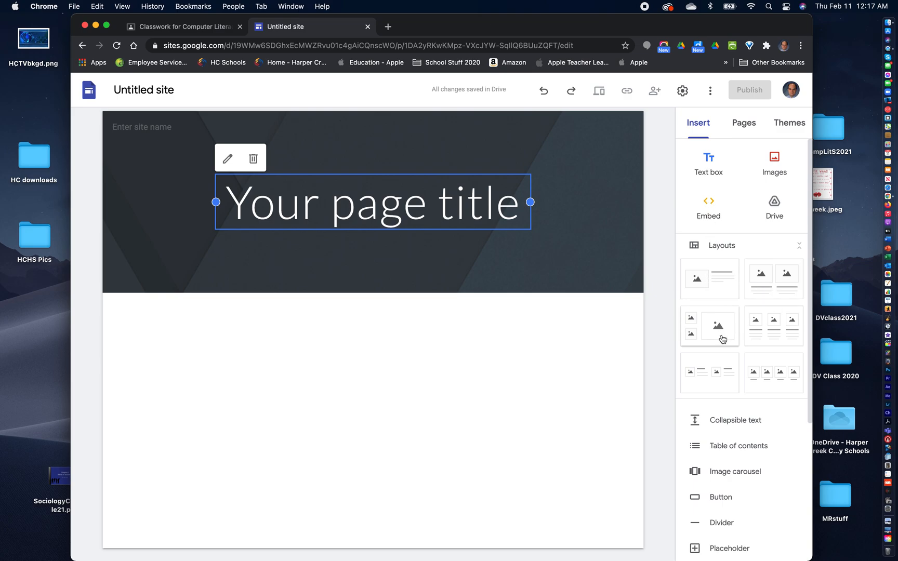
scroll(764, 369, down, 4)
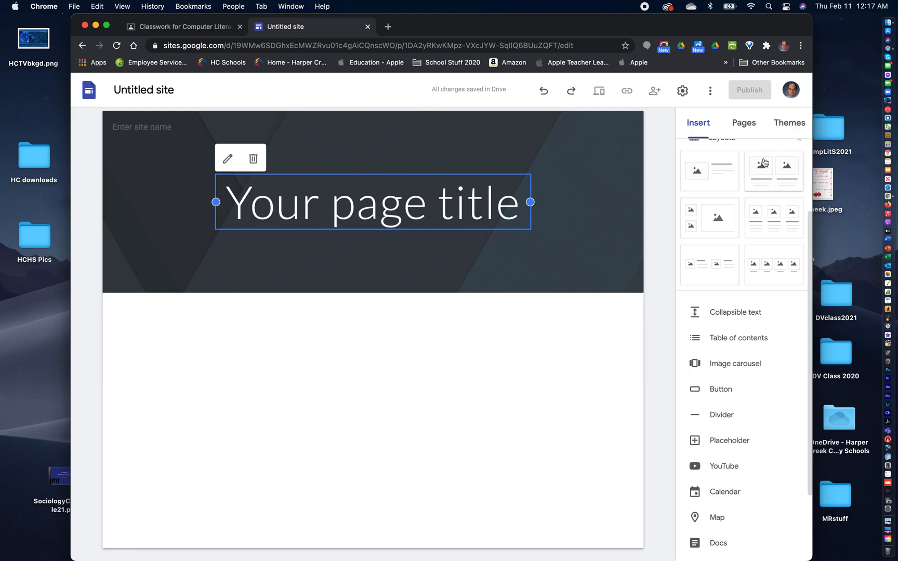
scroll(712, 194, up, 4)
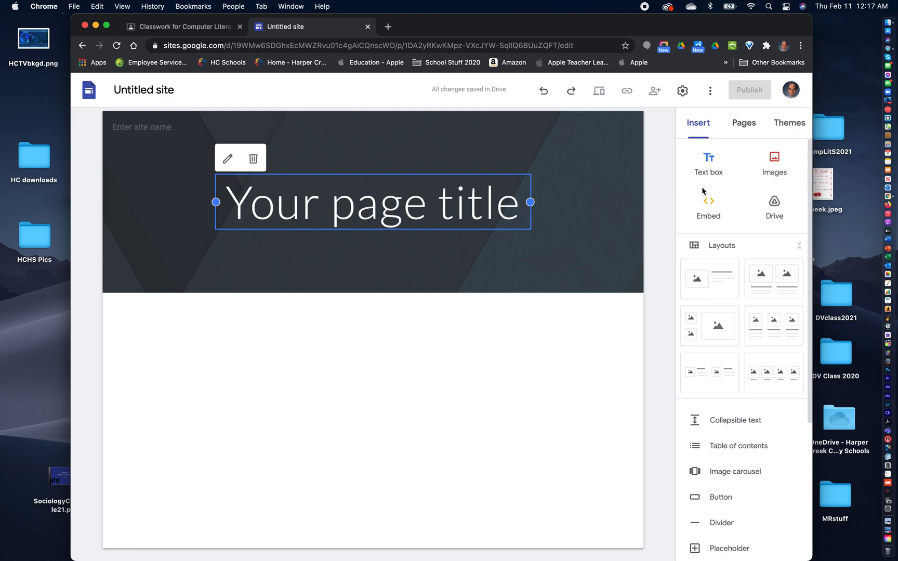
- Add a new page named "Academics" to the site
click(741, 123)
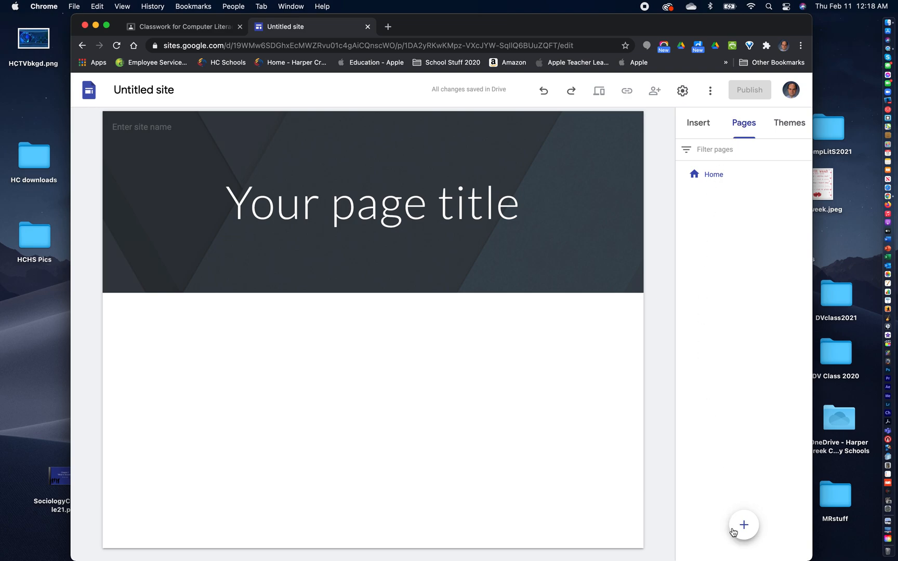
mouse_move(743, 527)
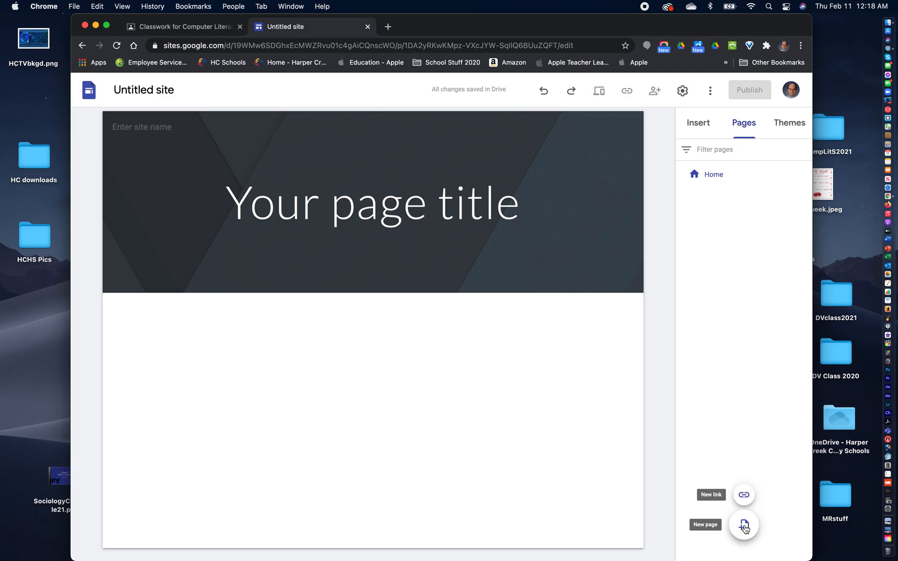
click(743, 526)
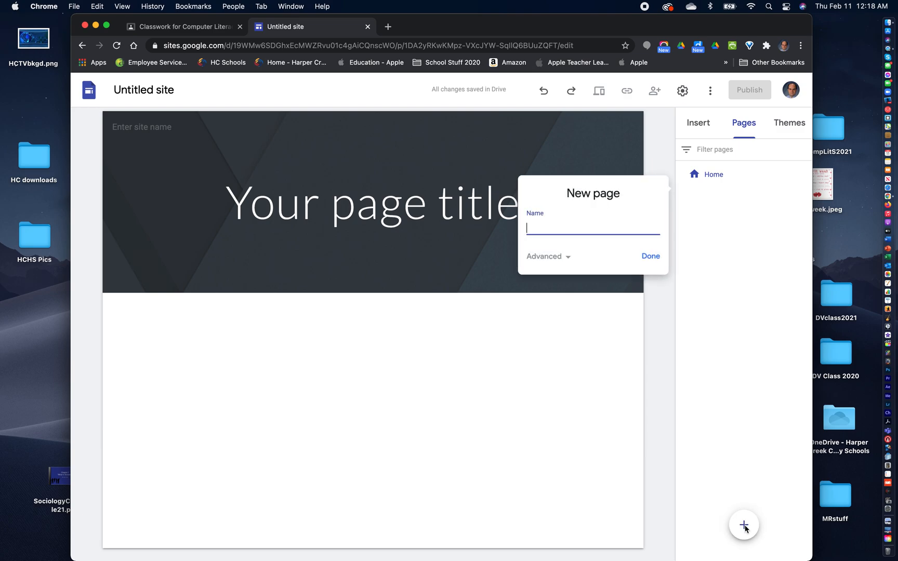
text(Academics)
click(650, 257)
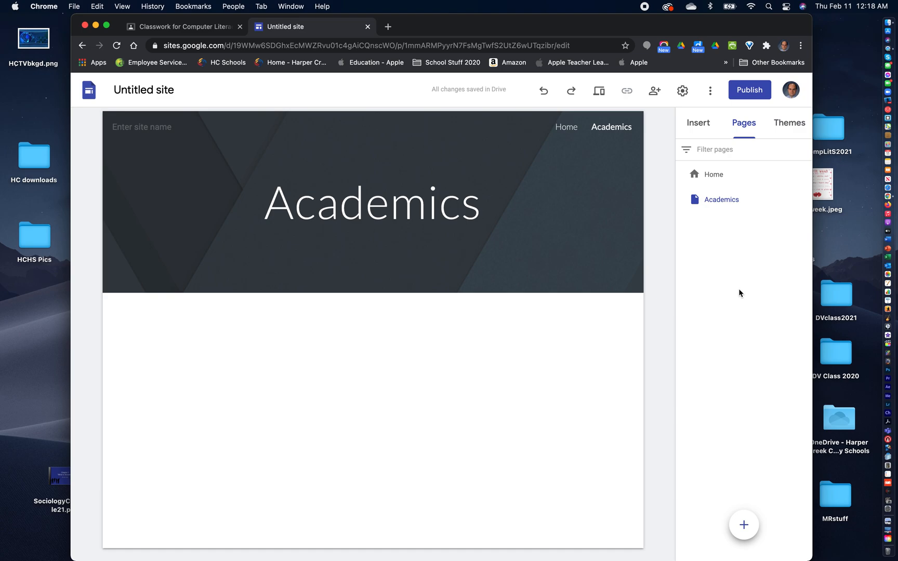
- Add two more pages to the site, named "Sports" and "Linnks"
click(745, 527)
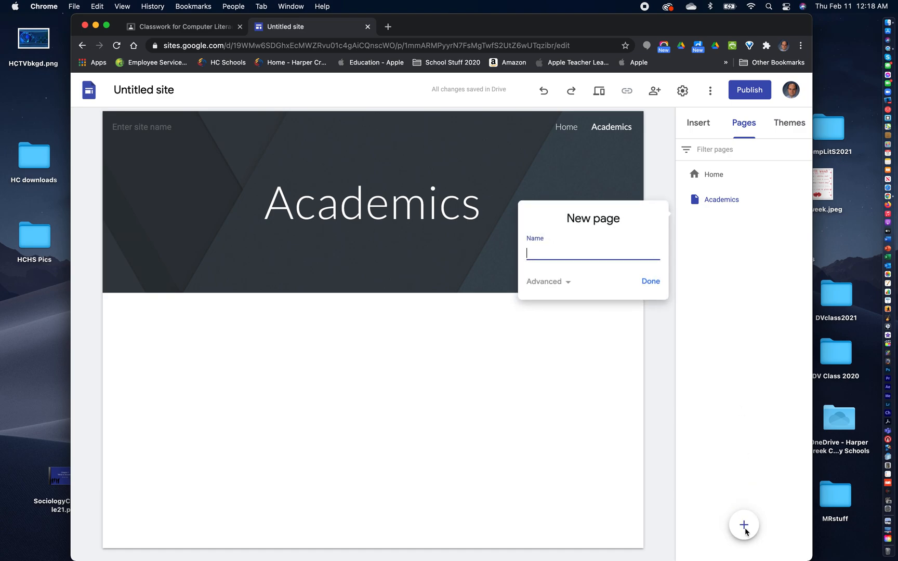
text(Sports)
click(649, 281)
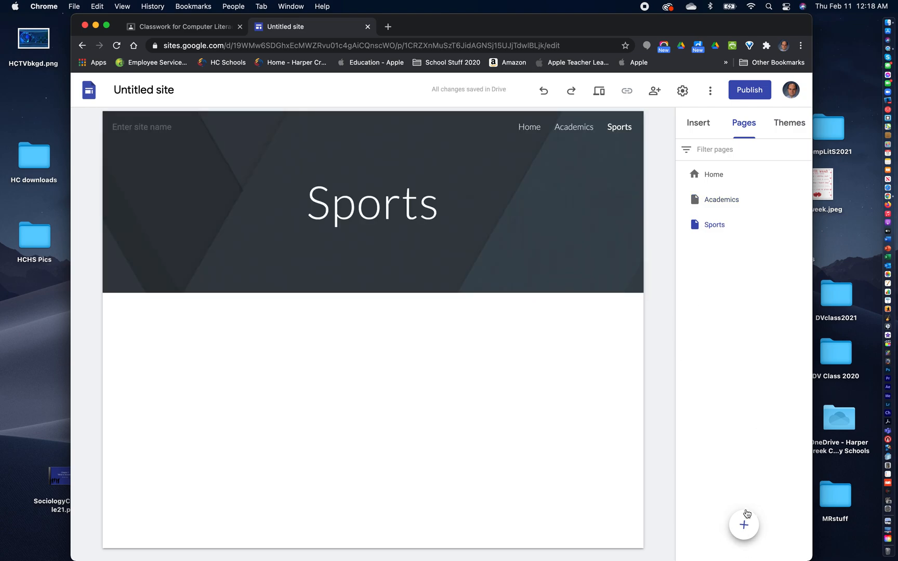
click(744, 524)
text(Linnks)
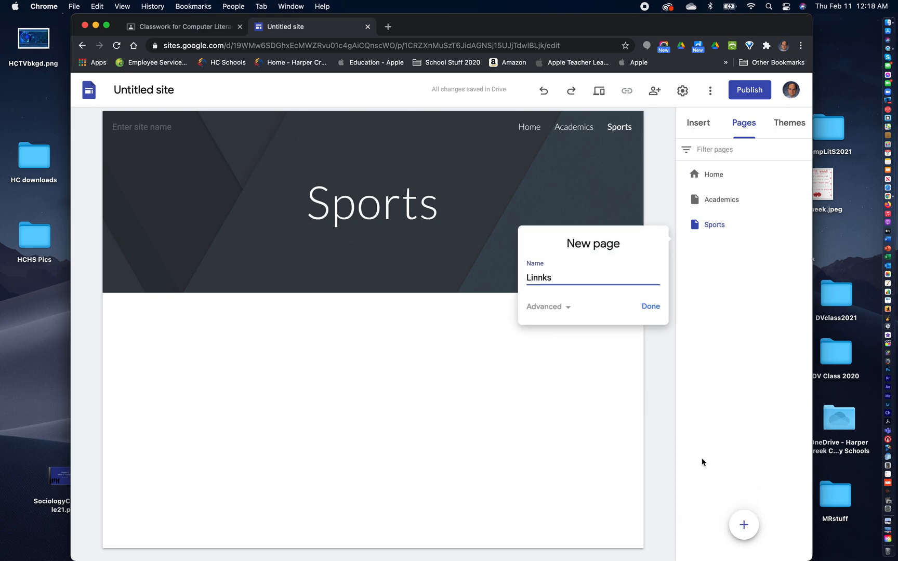
click(650, 306)
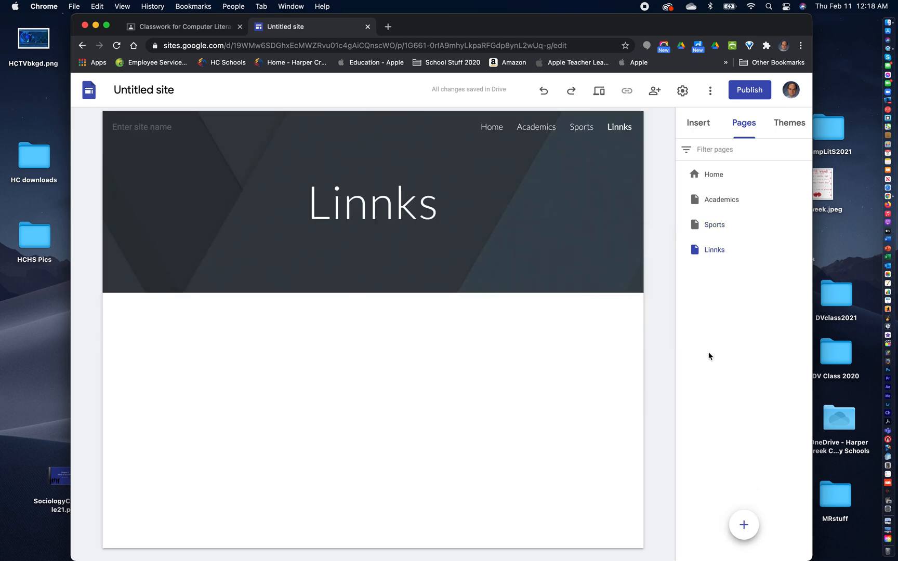
- Rename the misspelled "Linnks" page to "Links" in its page properties
click(804, 250)
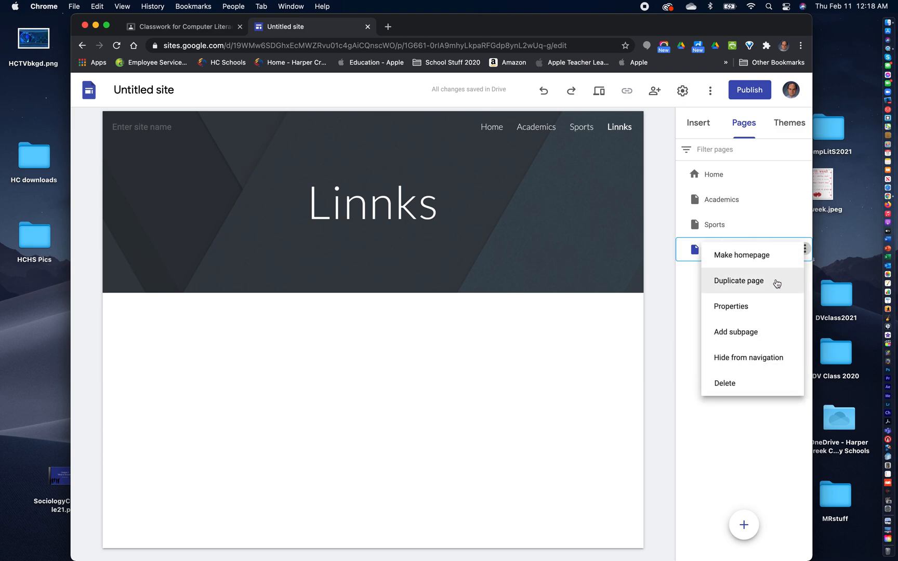
click(762, 304)
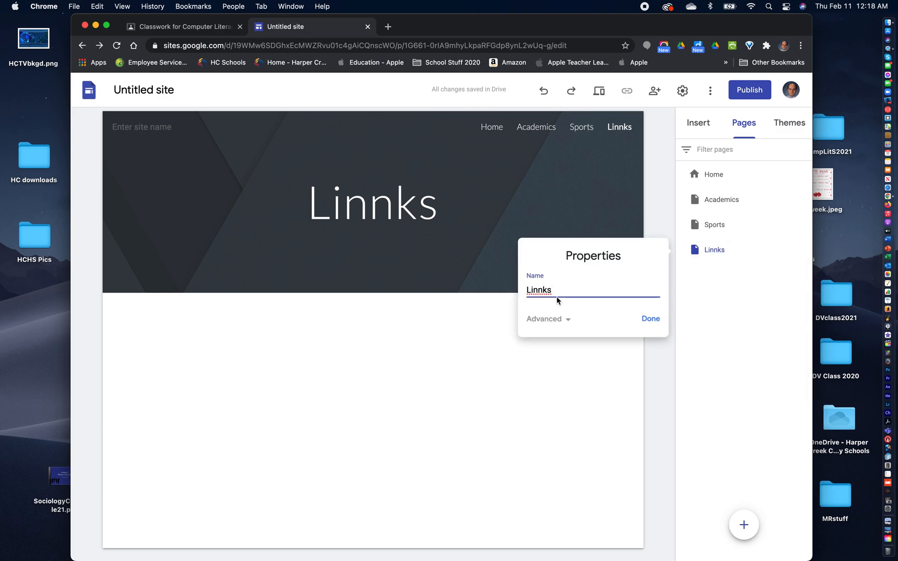
click(537, 289)
key(BackSpace)
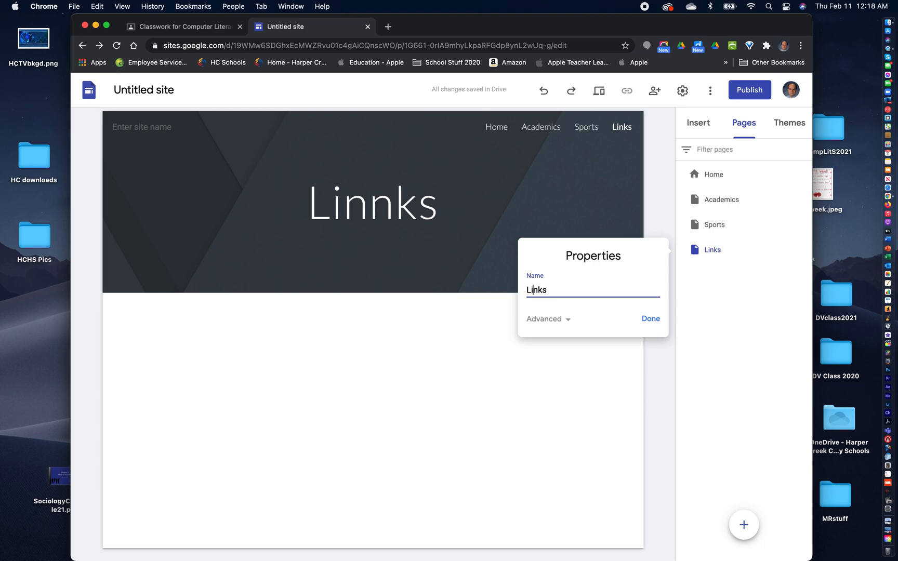
click(650, 319)
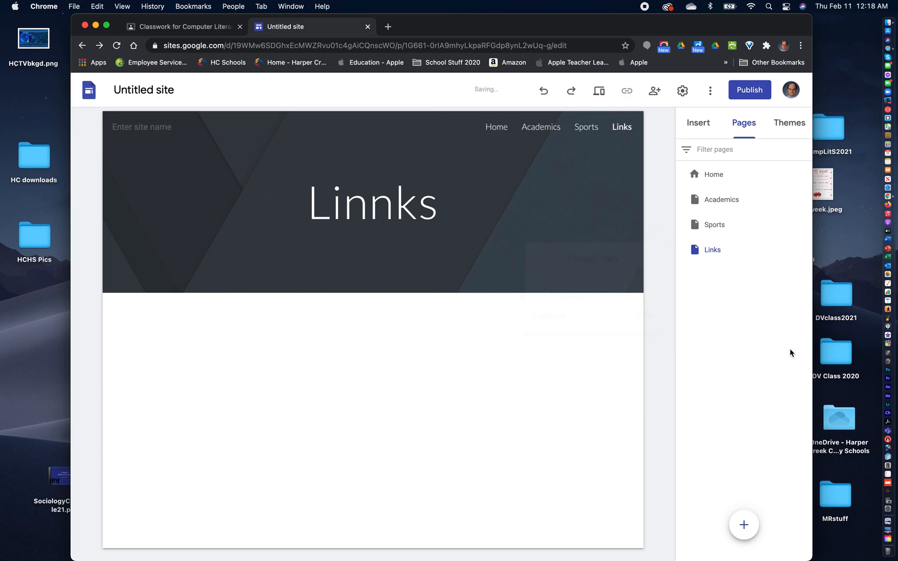
- Correct the header title on the Links page to read "Links"
double_click(715, 249)
click(748, 309)
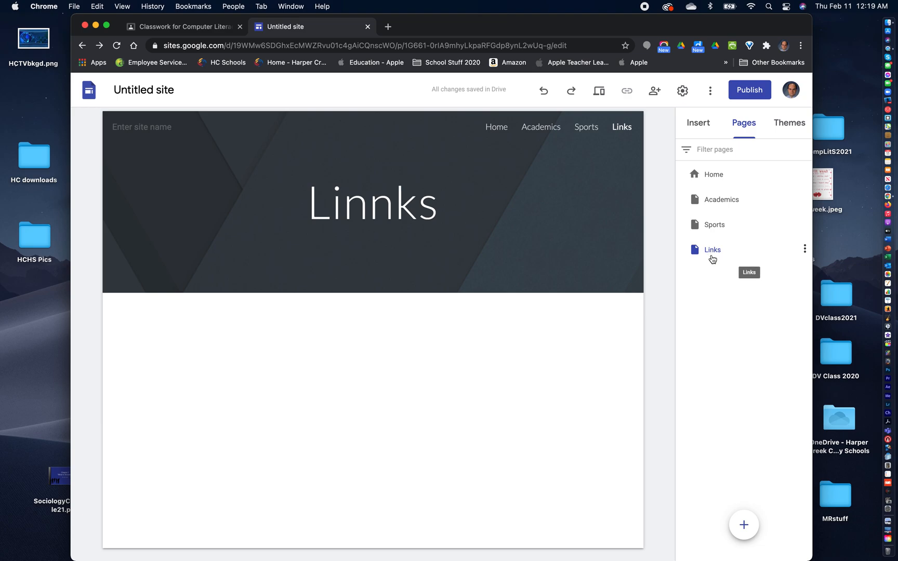
click(365, 206)
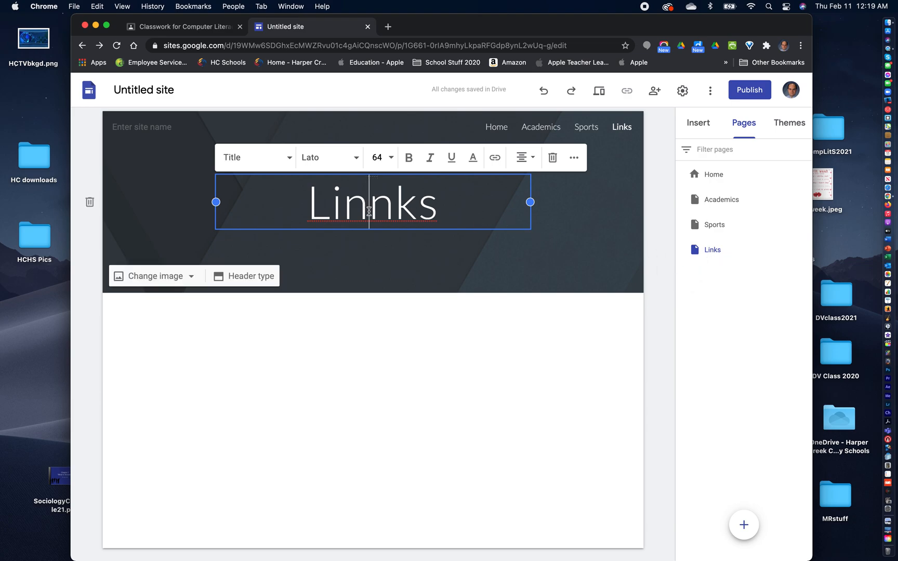
key(BackSpace)
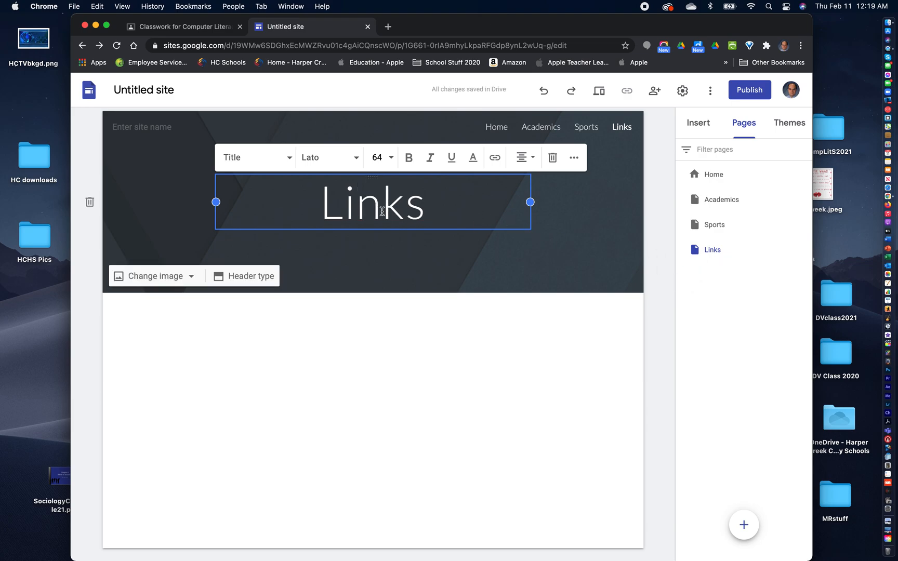
- Try the Aristotle theme with the green accent colour and the bold italic serif font style
click(711, 369)
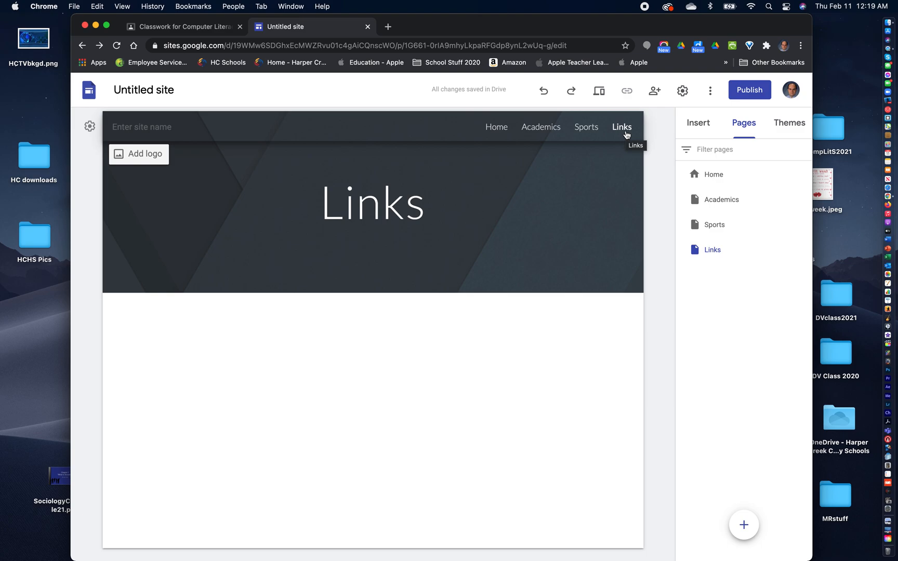
click(789, 124)
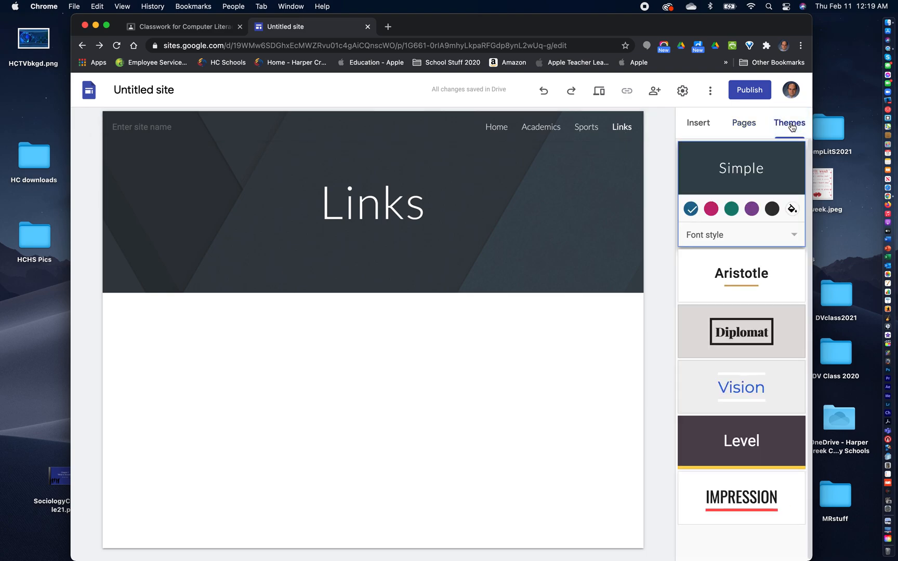
click(736, 273)
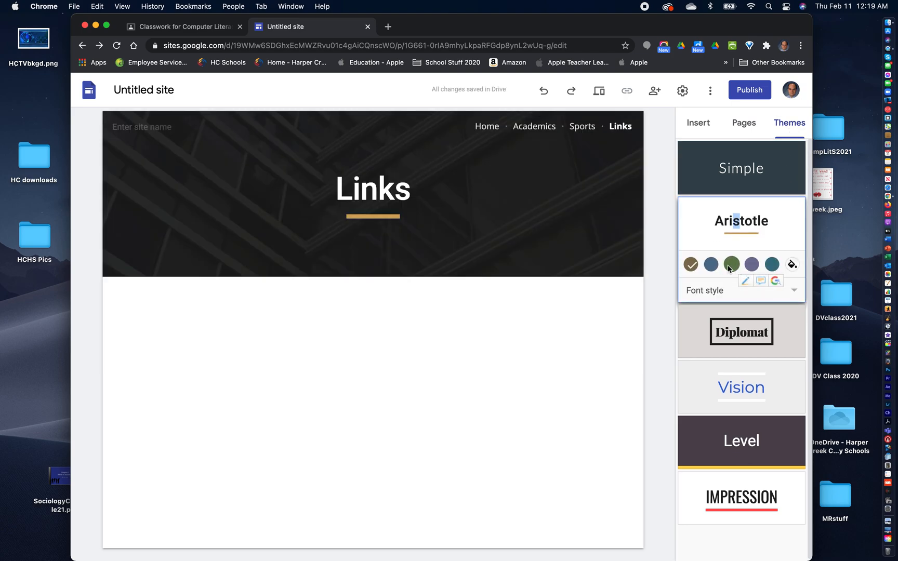
click(731, 265)
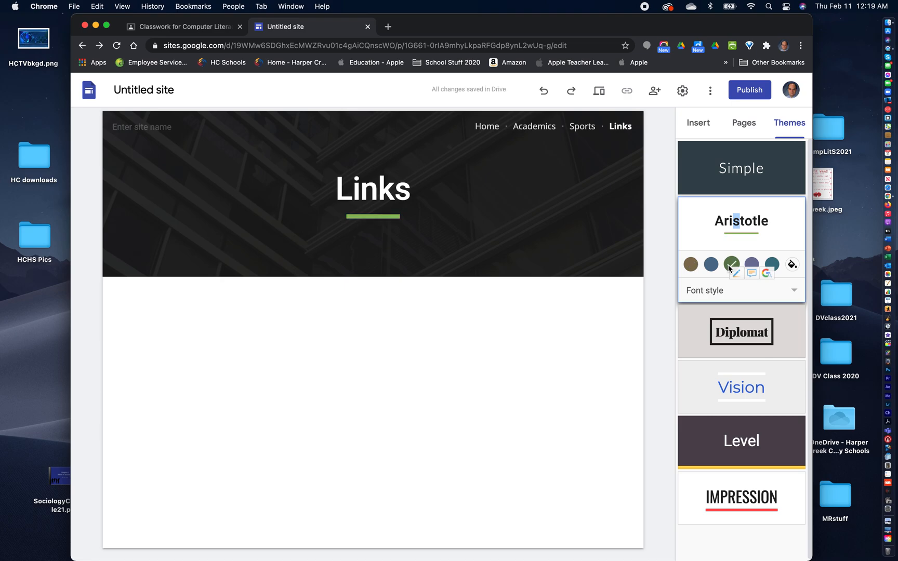
click(784, 291)
click(721, 315)
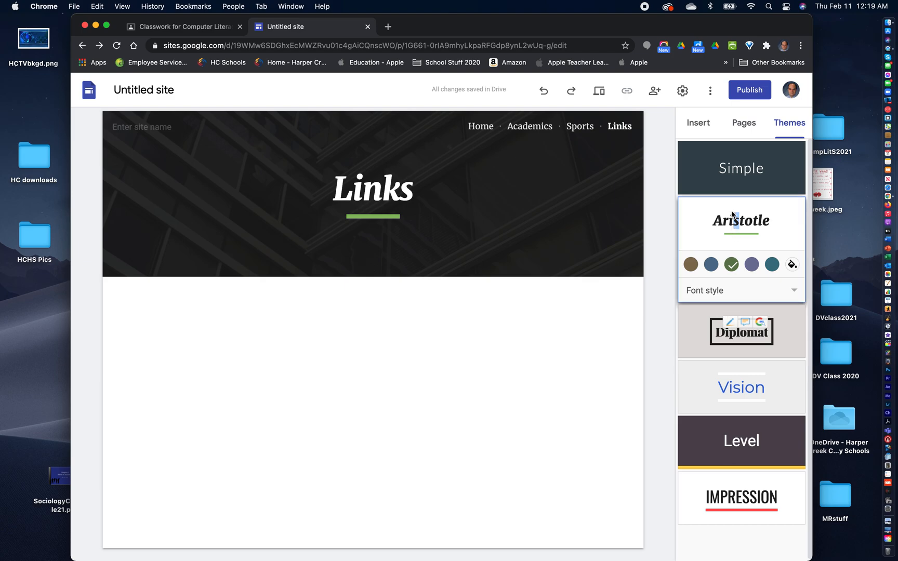
- Apply the Impression theme to the site and set a custom blue accent colour, #0058ff
scroll(750, 427, down, 1)
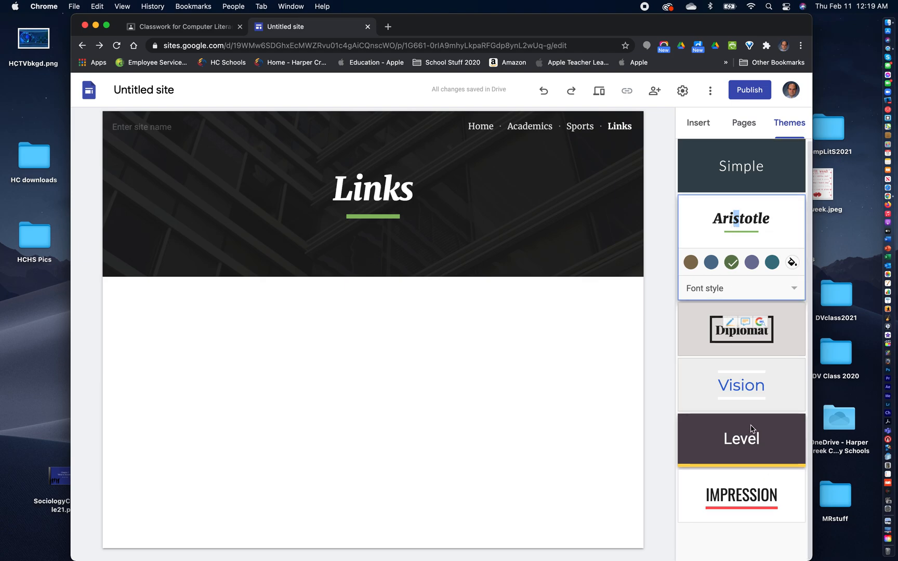
click(738, 495)
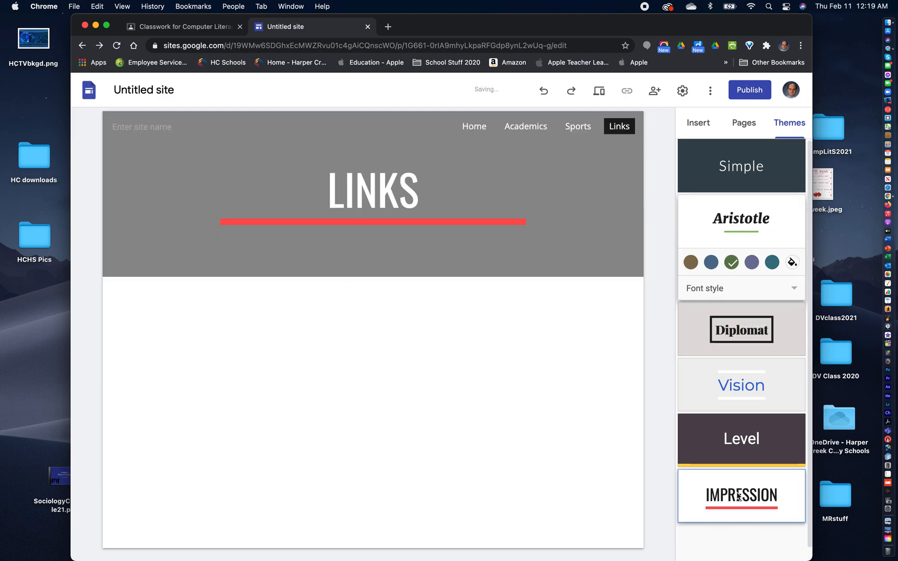
click(751, 485)
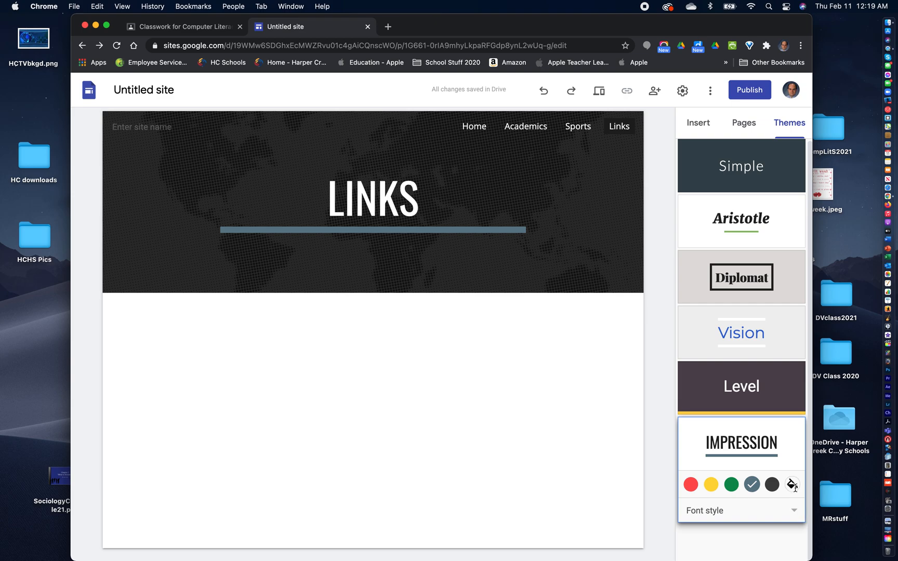
click(792, 485)
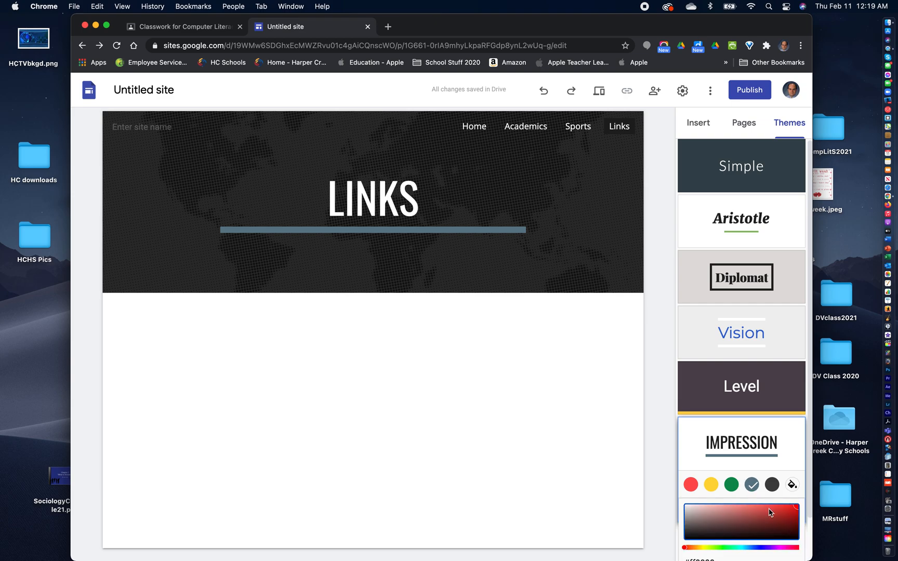
scroll(764, 506, down, 2)
click(754, 500)
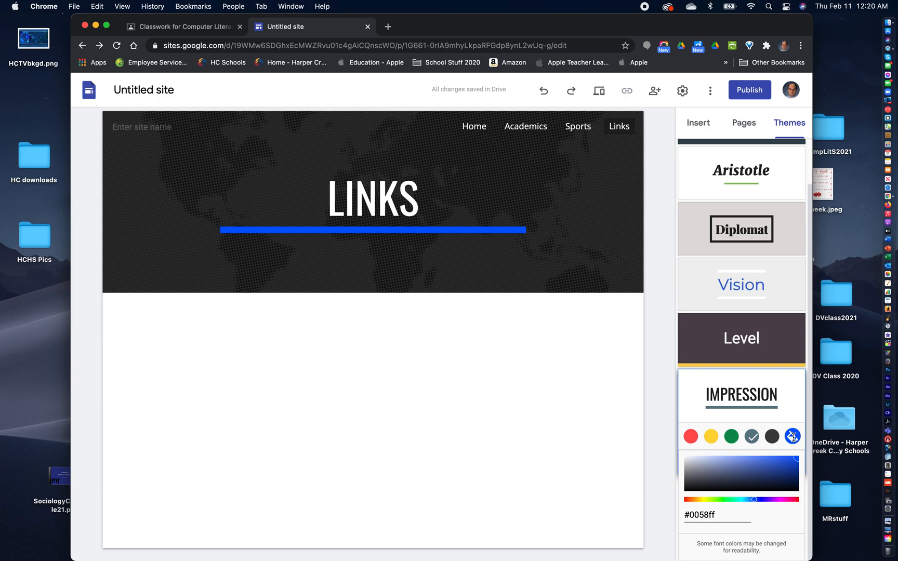
scroll(751, 384, up, 2)
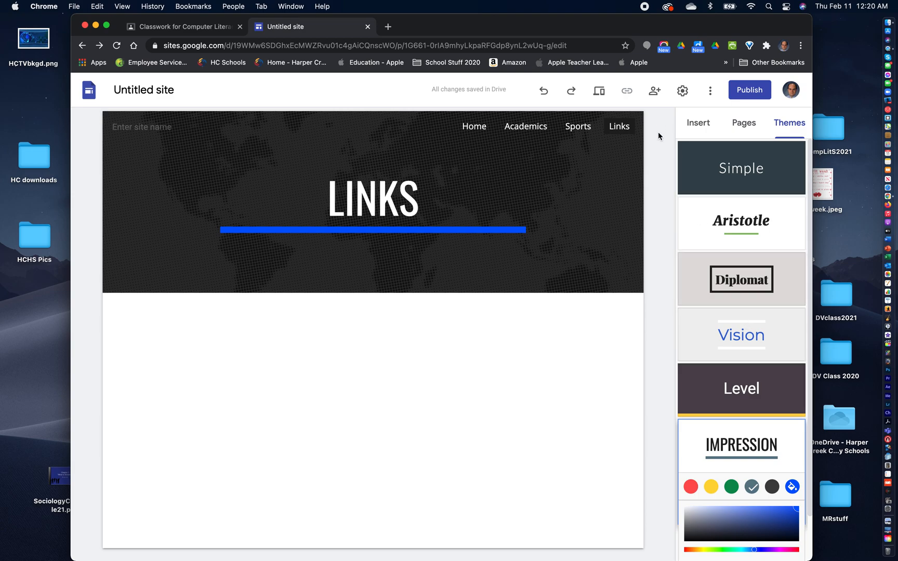
- Look through the Sports, Academics and Home pages to check how the new theme looks on them
click(746, 123)
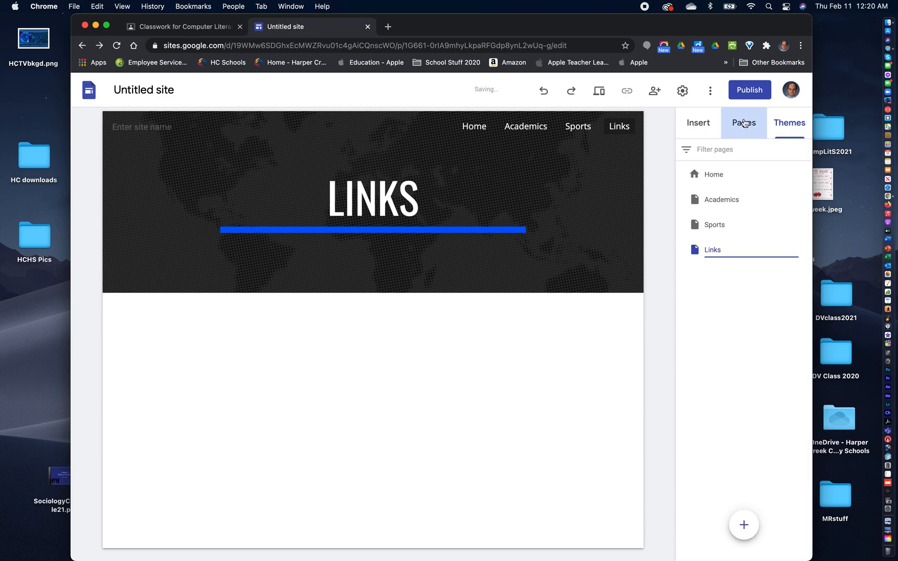
click(713, 223)
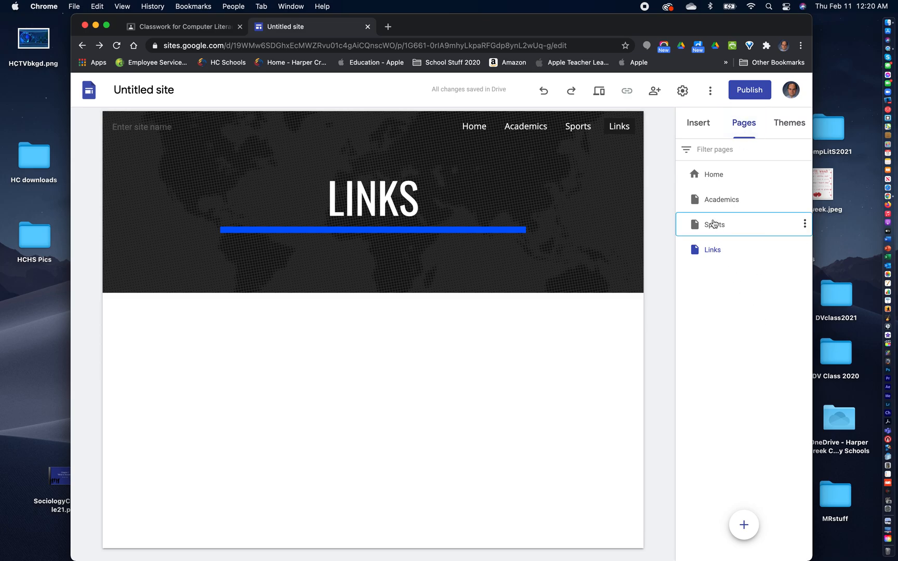
click(712, 201)
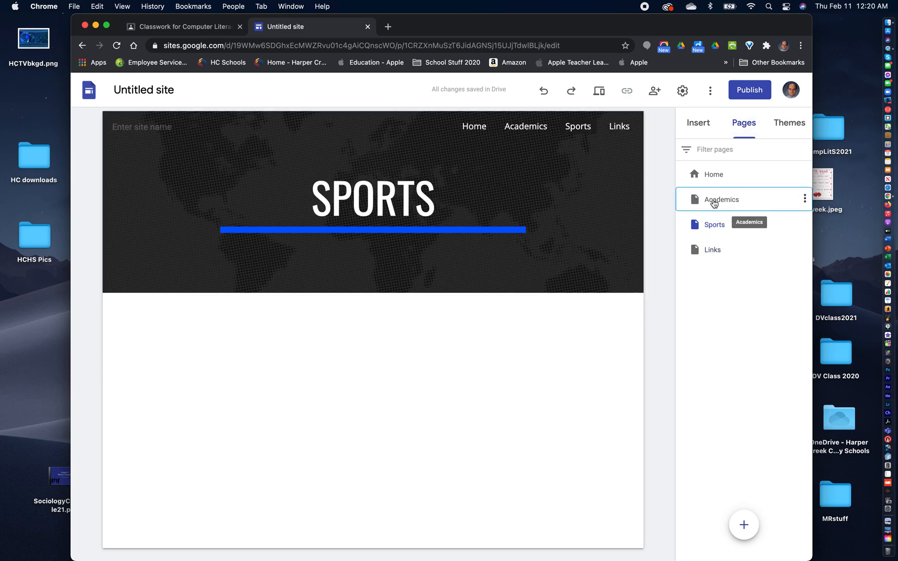
click(715, 174)
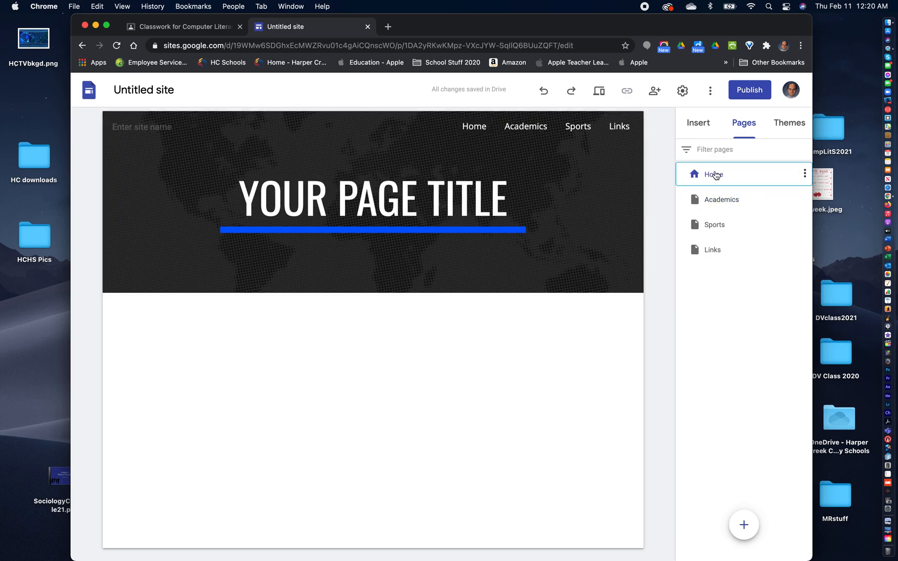
click(713, 254)
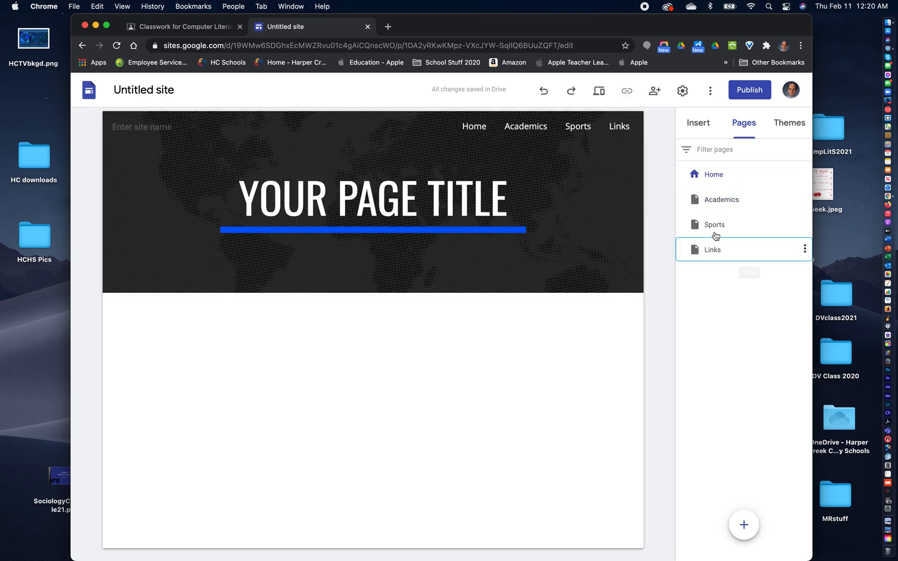
click(713, 225)
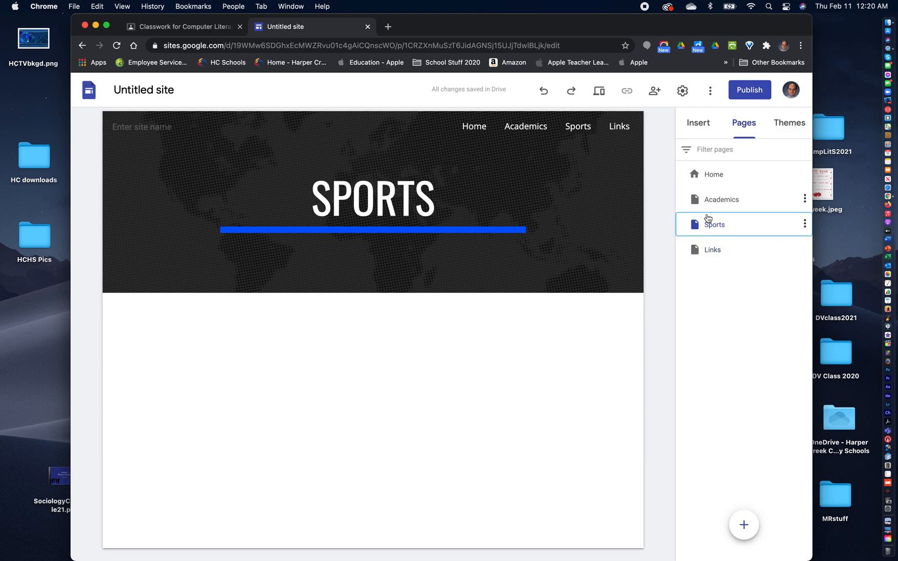
click(706, 205)
- On the Home page, examine the text styles and additional fonts available for the header title, keeping the Title style
click(708, 175)
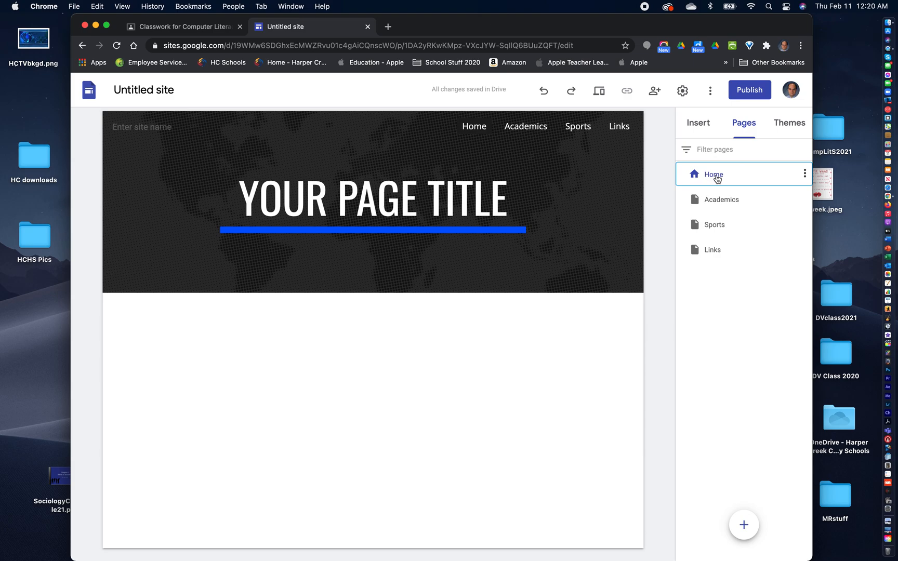
click(432, 198)
click(414, 199)
triple_click(414, 199)
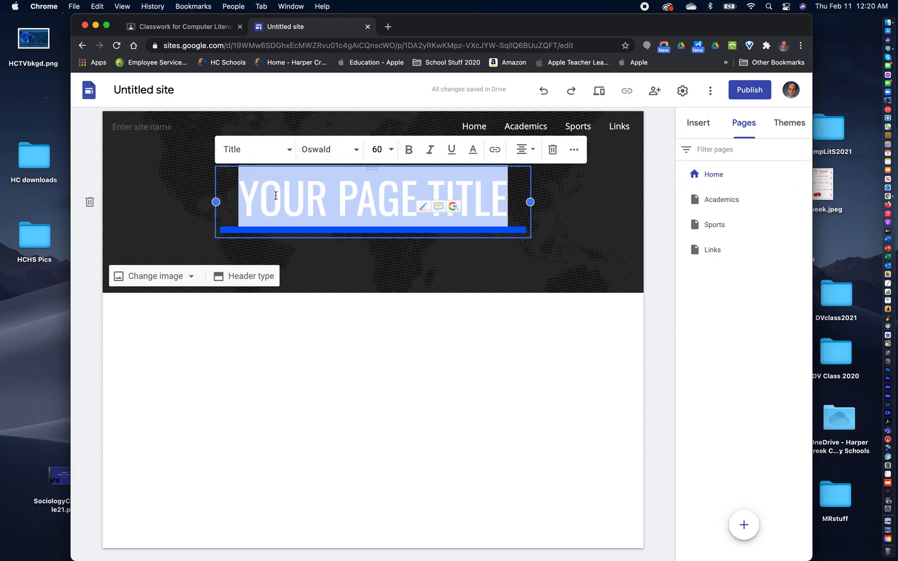
click(280, 156)
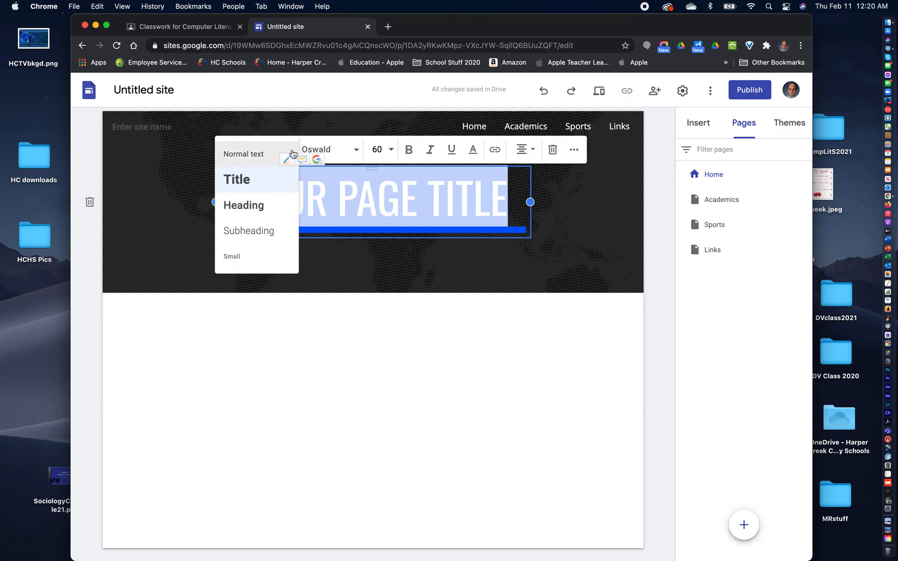
click(243, 180)
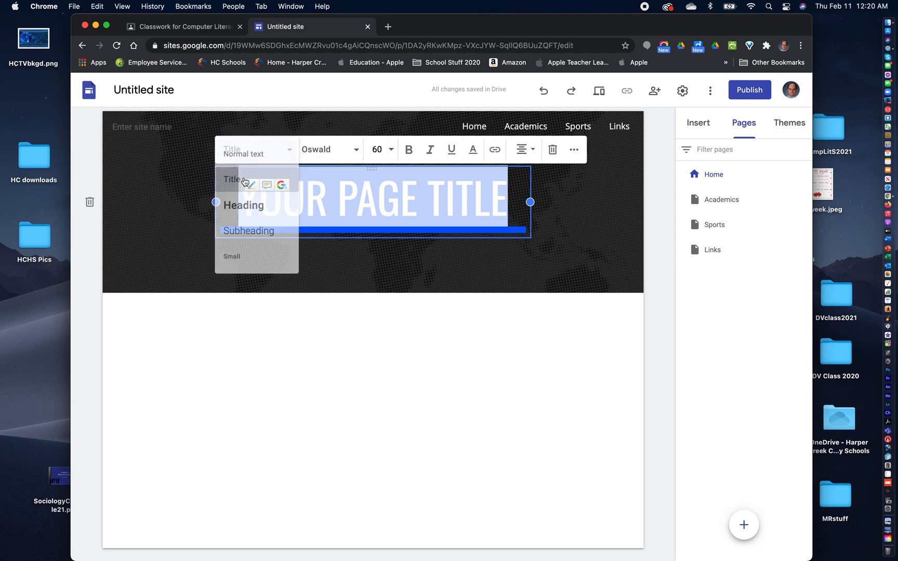
click(356, 150)
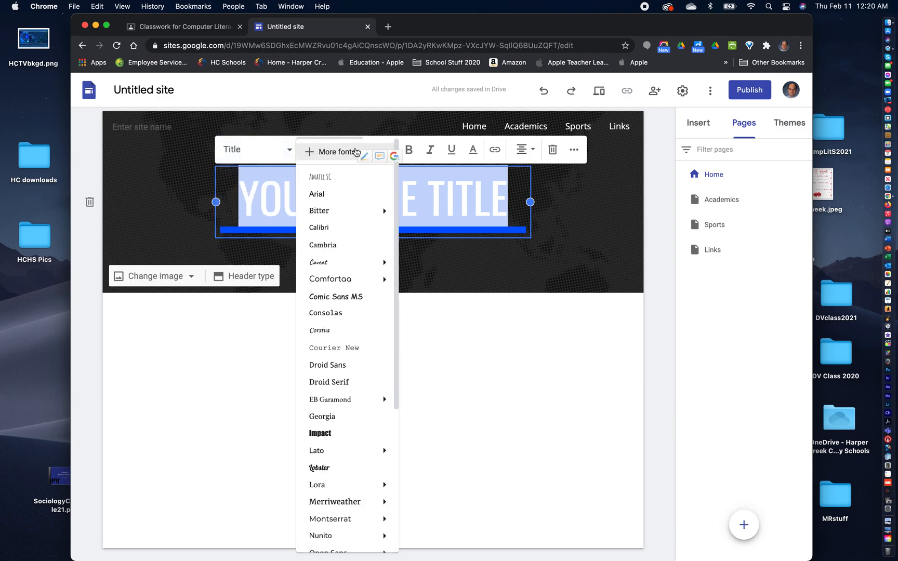
click(355, 151)
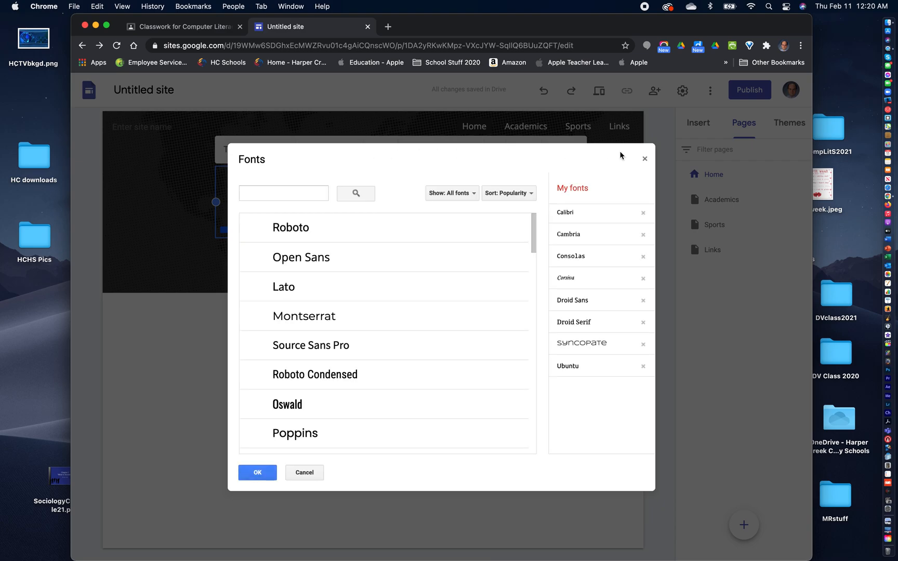
click(644, 158)
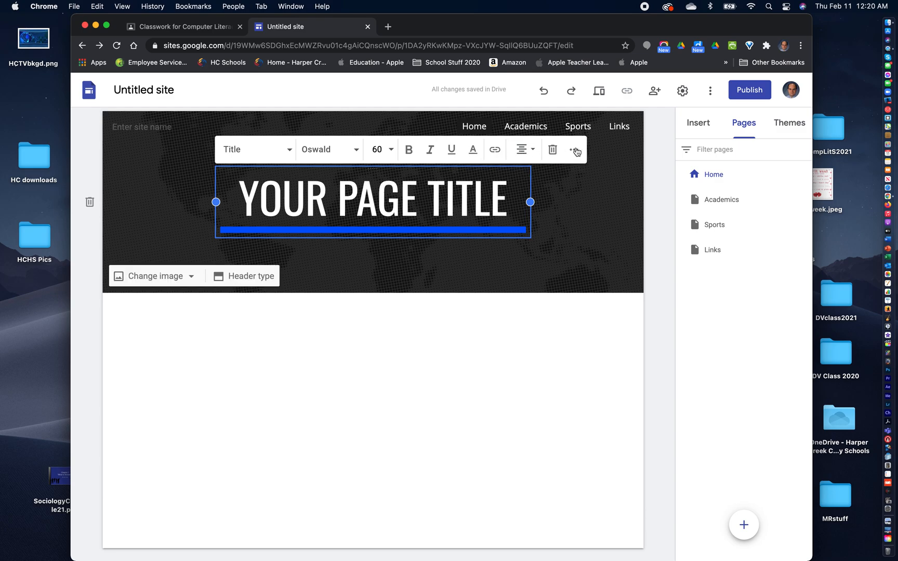
- Replace the Home page header title with "HARPER CREEK HIGH SCHOOL" and widen its text box equally on both sides
triple_click(359, 202)
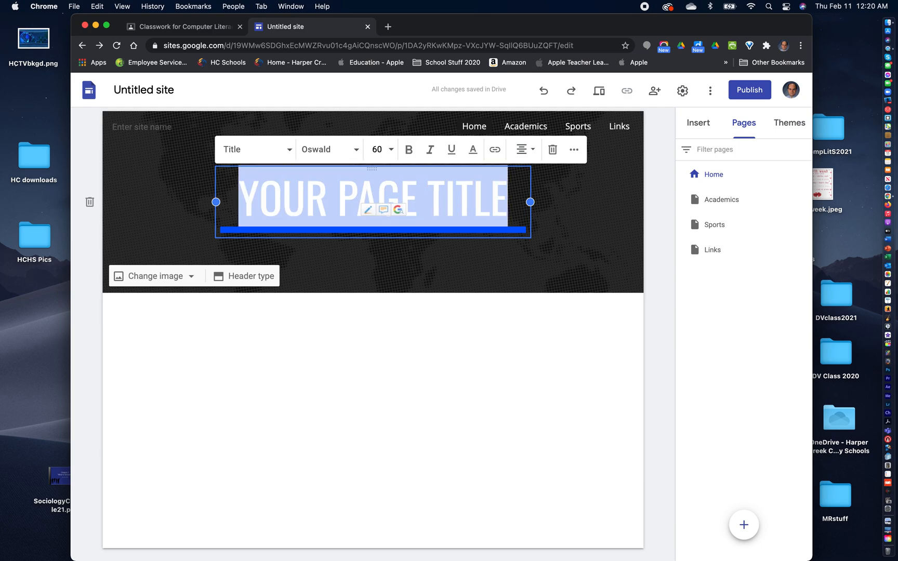
text(HARPER CREEK HIGH)
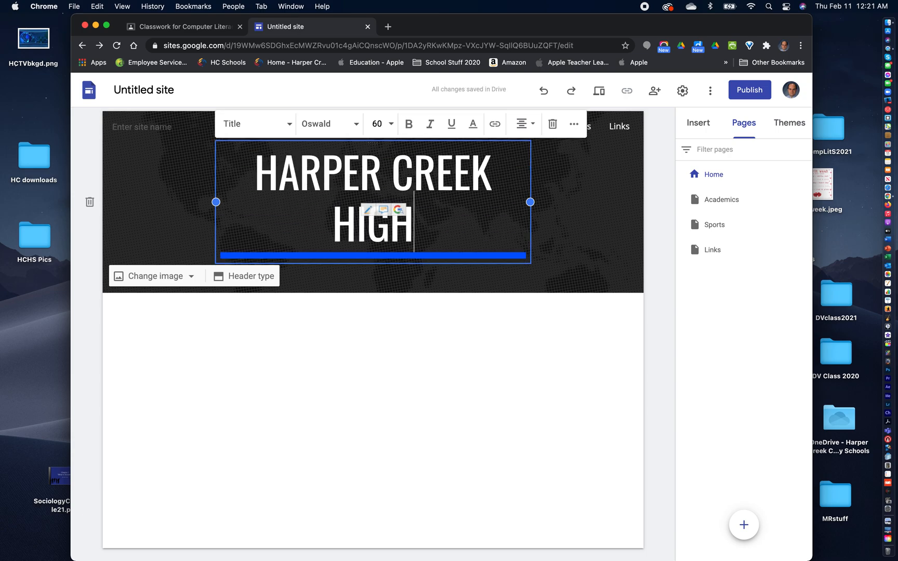
text( SCHOOL)
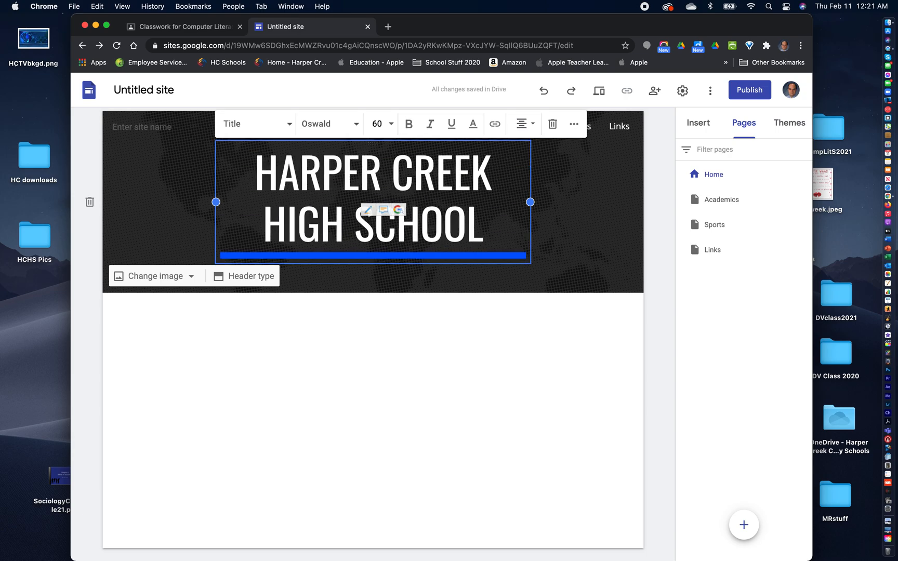
drag(530, 202, 570, 201)
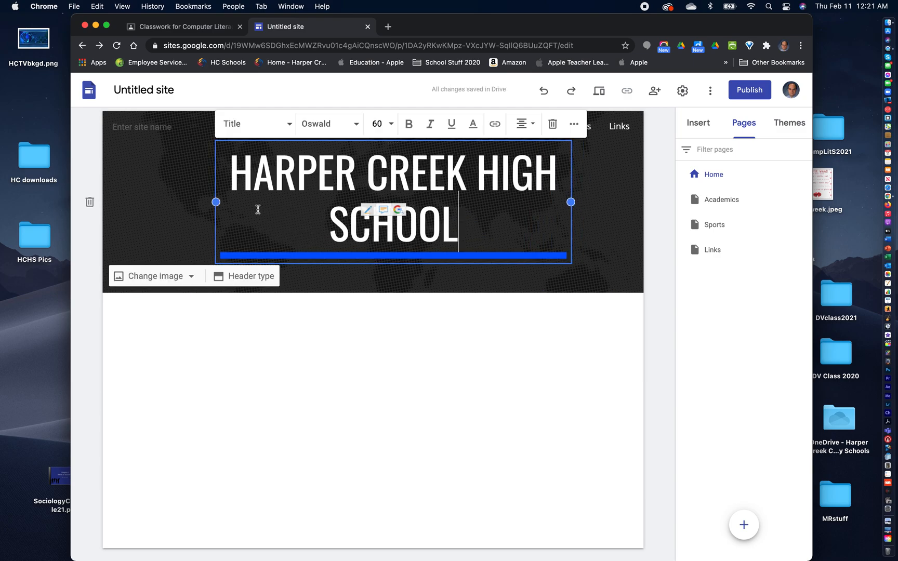
drag(216, 202, 177, 202)
click(612, 221)
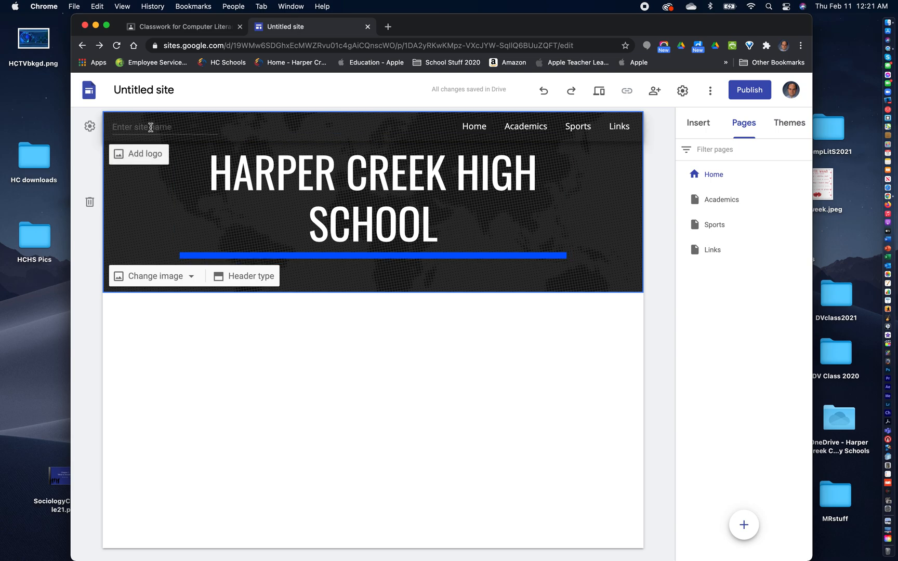
- Enter "Harper Creek High School" as the site name in the page header
click(151, 127)
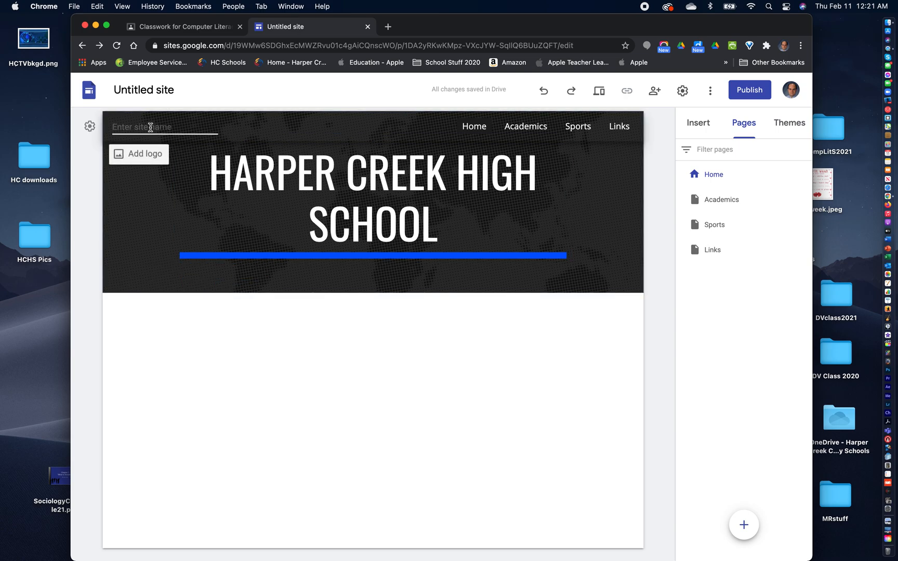
text(H)
text(arper Creek High School)
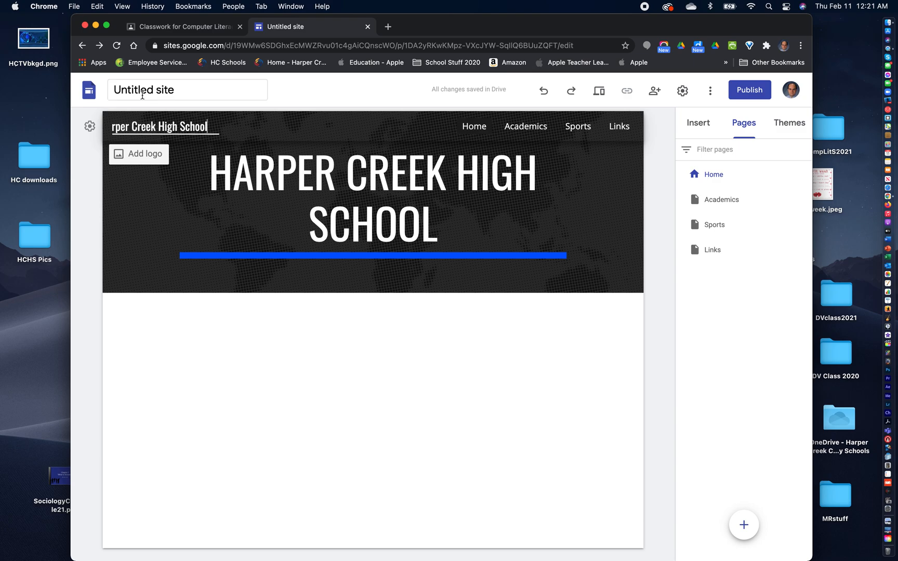
- Rename the site document as "Harper Creek High School Site"
click(164, 91)
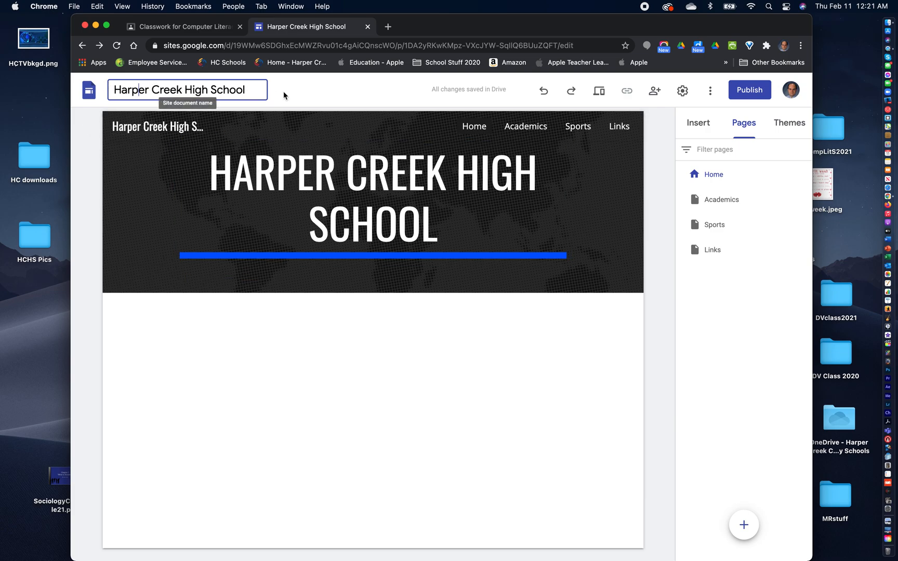
click(259, 91)
text(Si)
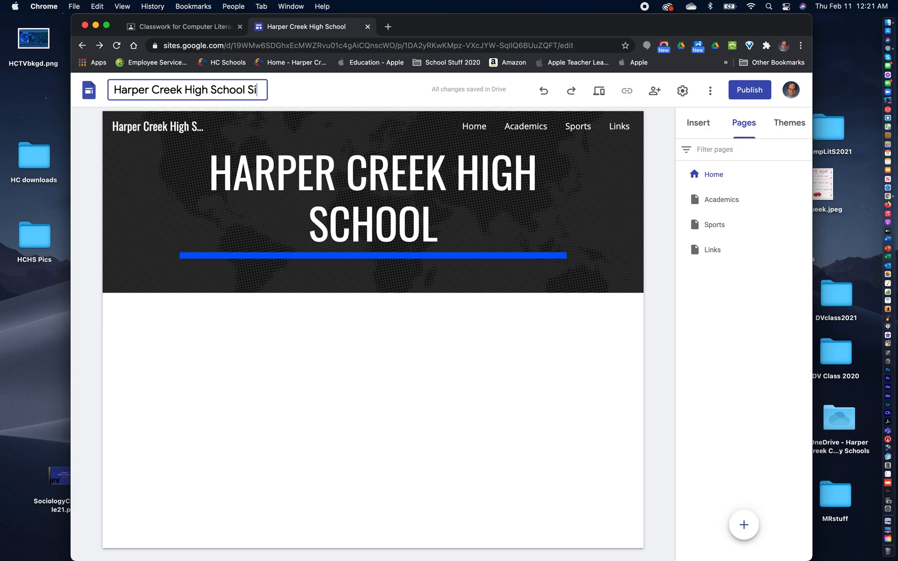
text(te)
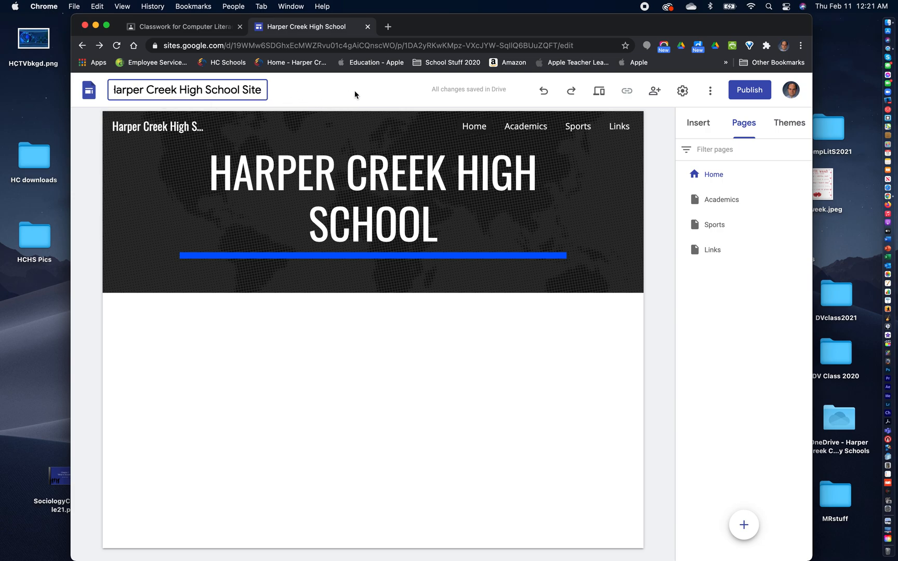
key(Return)
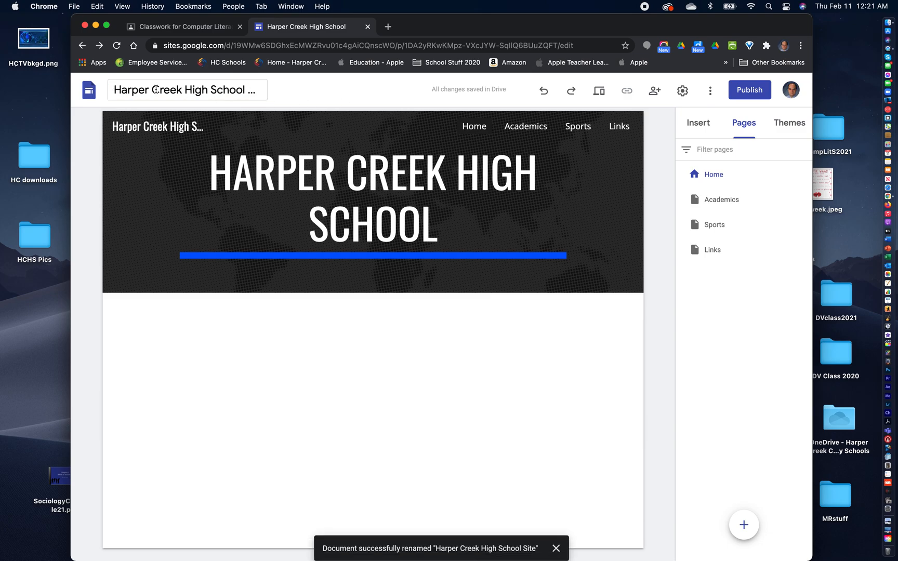
- Insert a text box below the Home page header reading "Welcome to the HCHS Home Page"
mouse_move(125, 146)
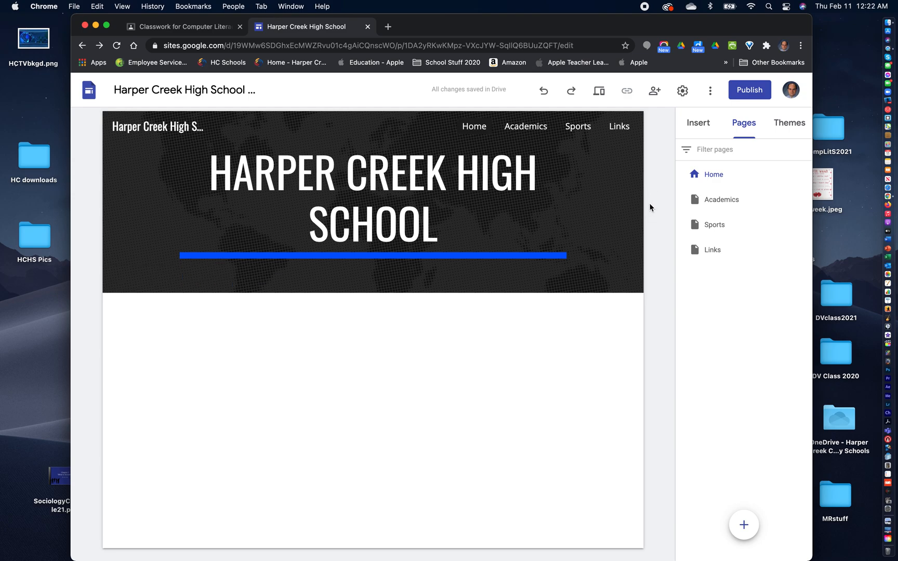
click(698, 126)
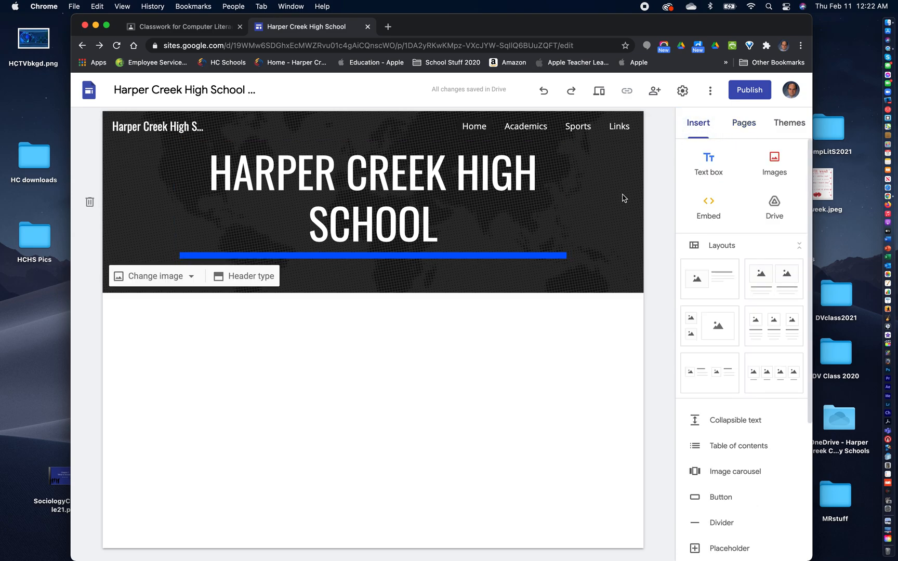
click(710, 162)
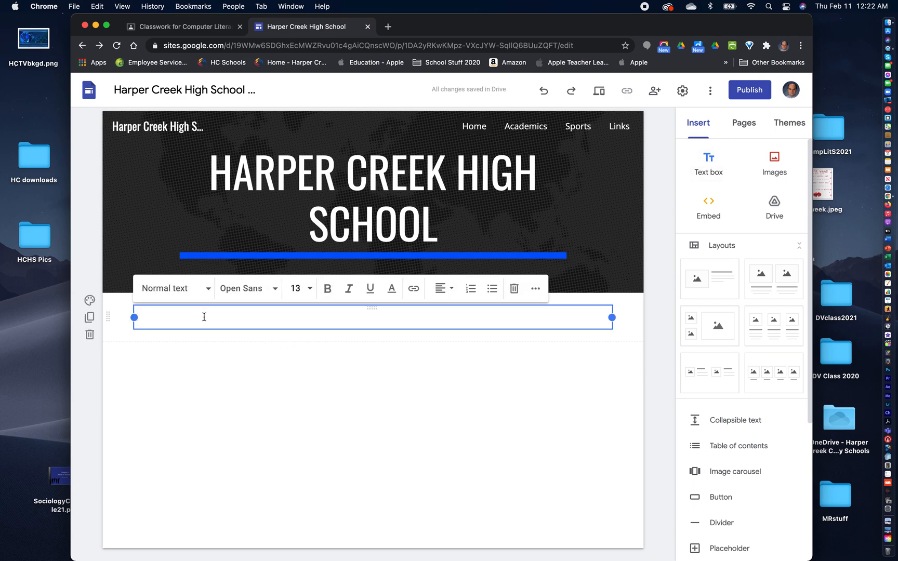
text(Welcome to the HCHS Home Pa)
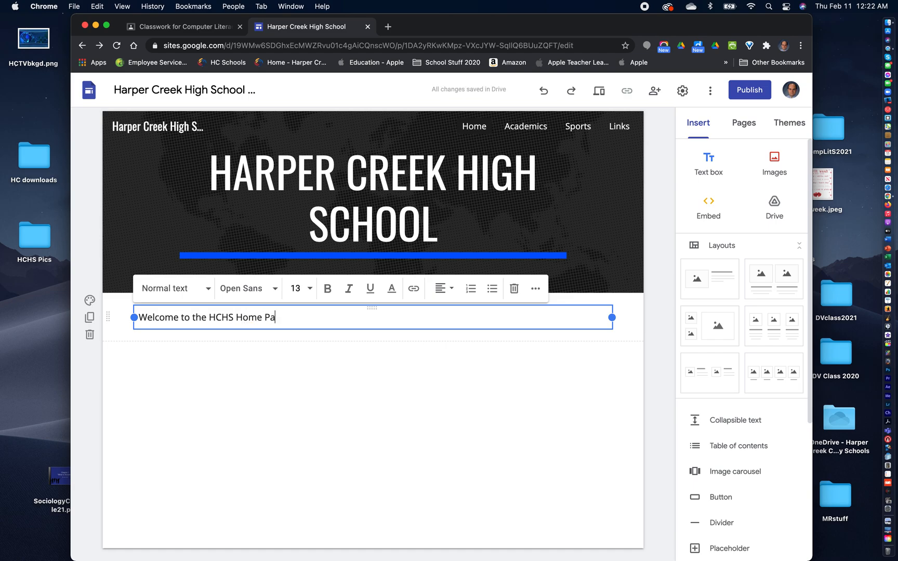
text(ge)
- Set the font size of the "Welcome to the HCHS Home Page" line to 14
click(310, 289)
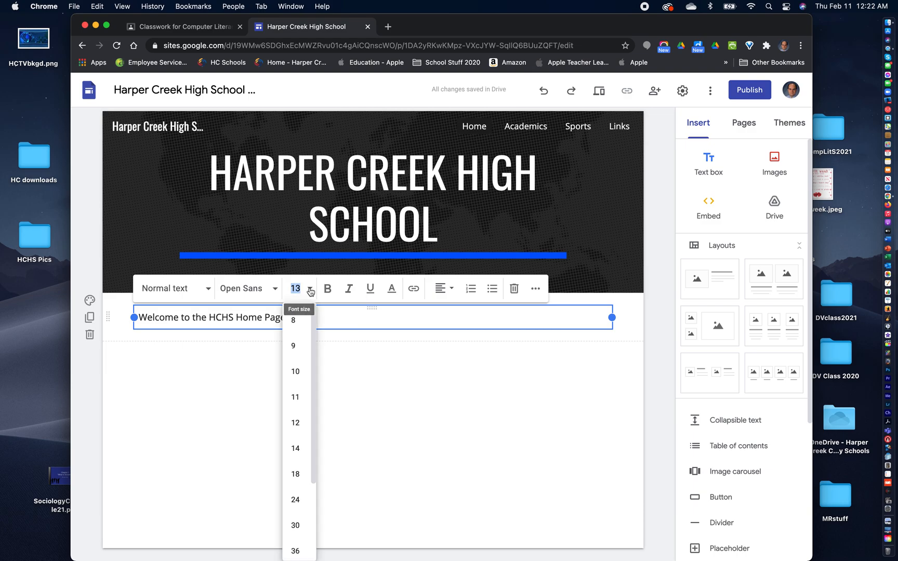
click(295, 447)
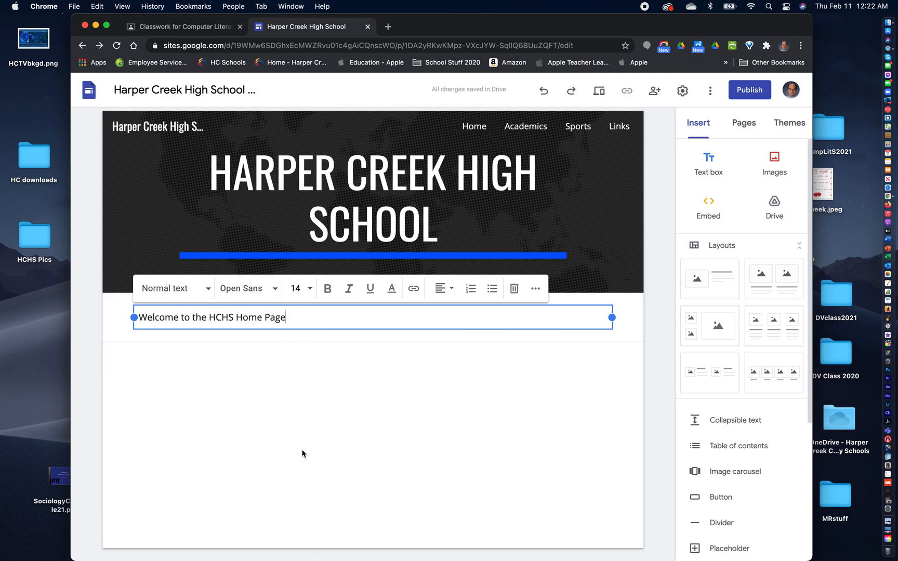
drag(289, 315, 142, 311)
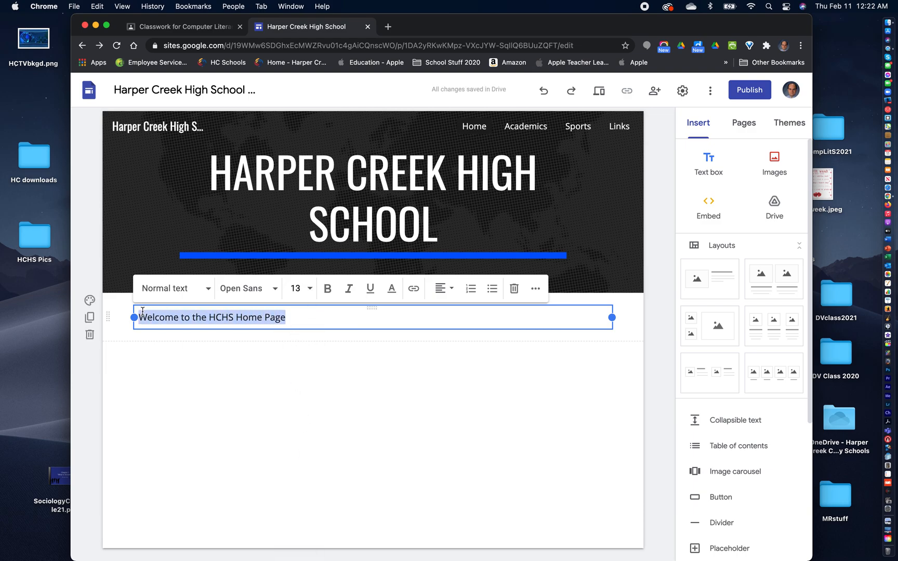
click(310, 289)
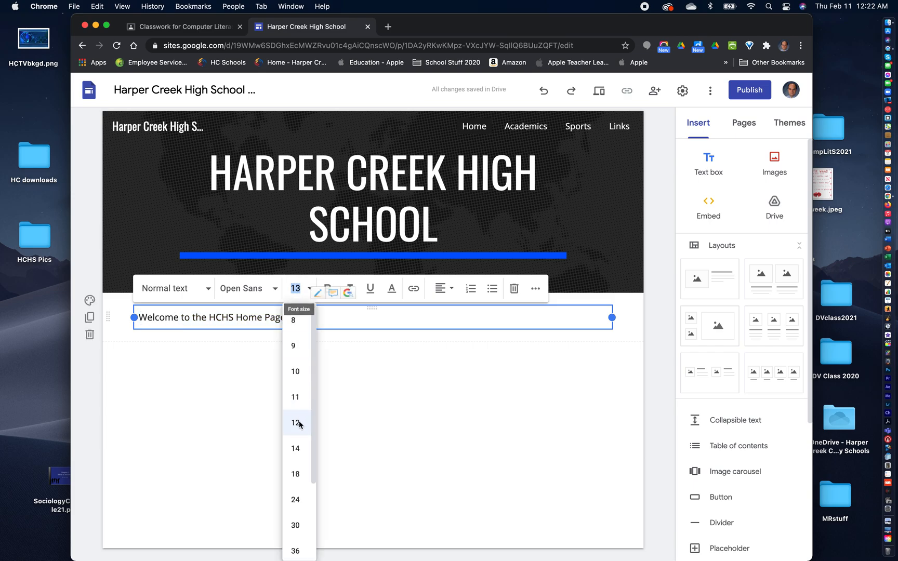
click(295, 448)
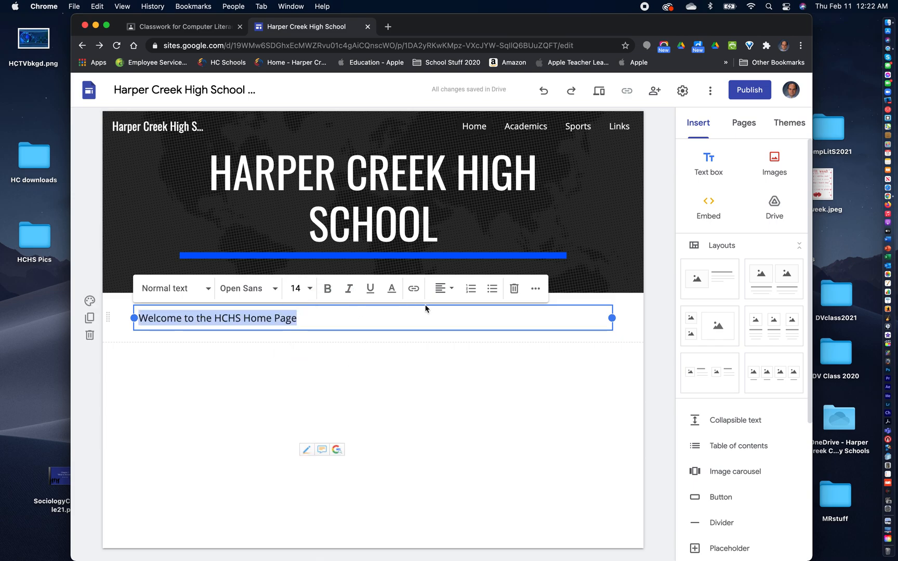
- Center the welcome line and apply the Subheading style after trying the Heading style
click(446, 289)
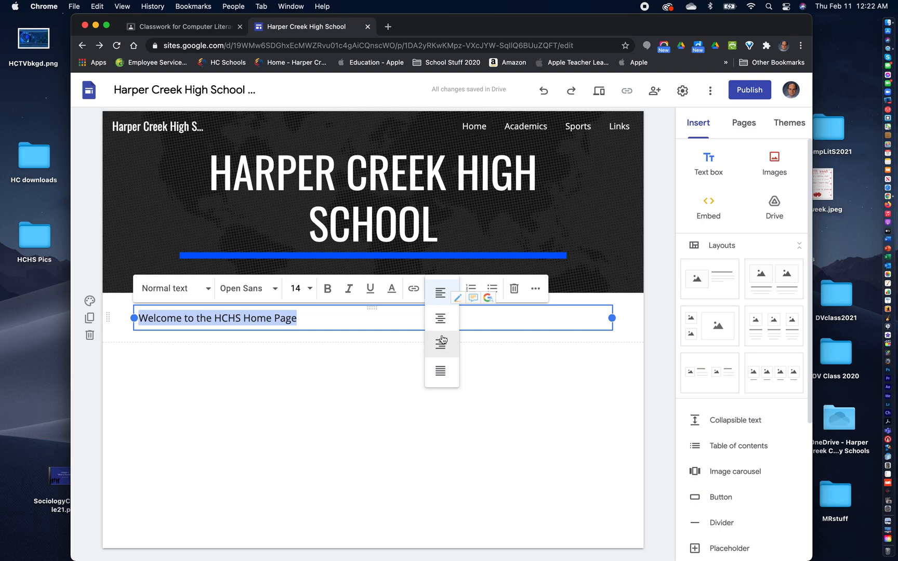
click(440, 318)
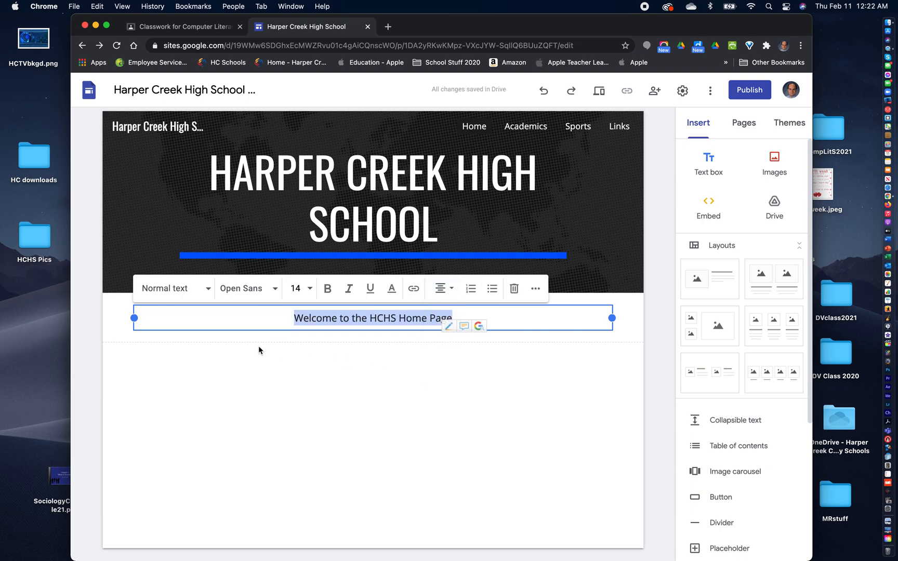
click(207, 288)
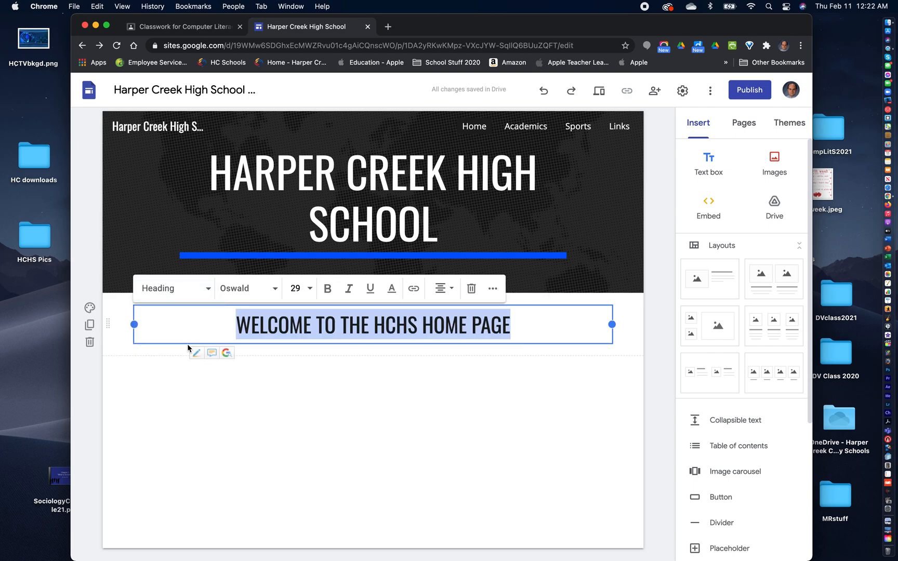
click(203, 289)
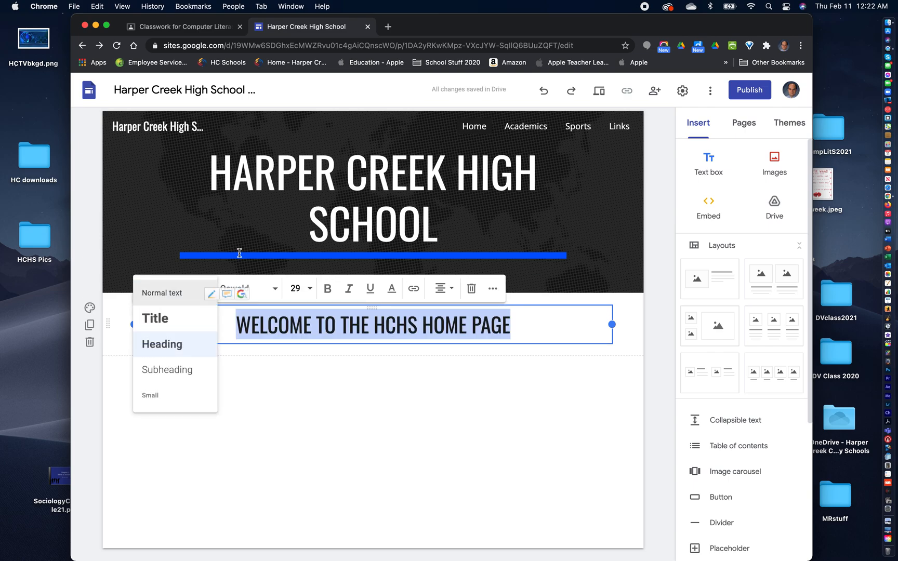
click(167, 370)
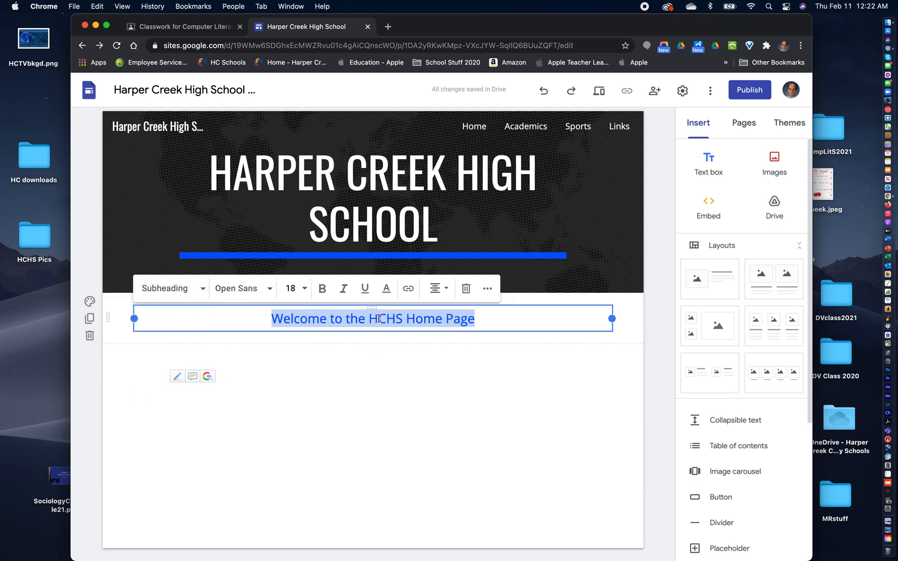
- Make the welcome line bold, check its additional formatting options, and deselect the text box
click(322, 288)
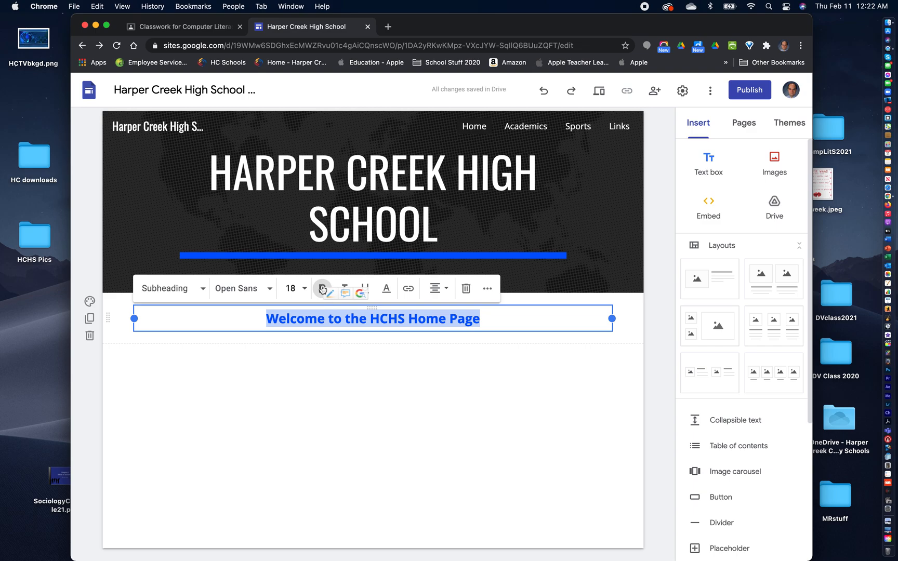
click(489, 290)
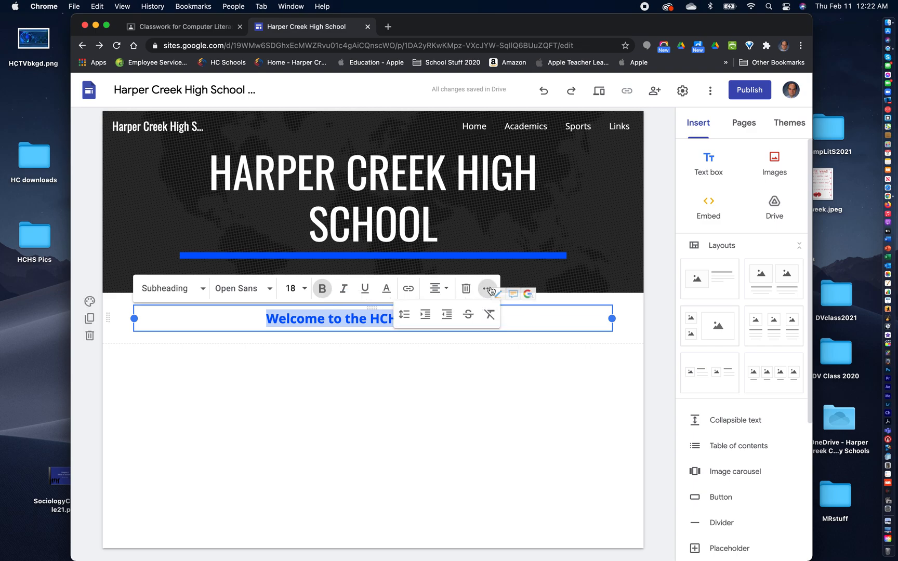
click(488, 290)
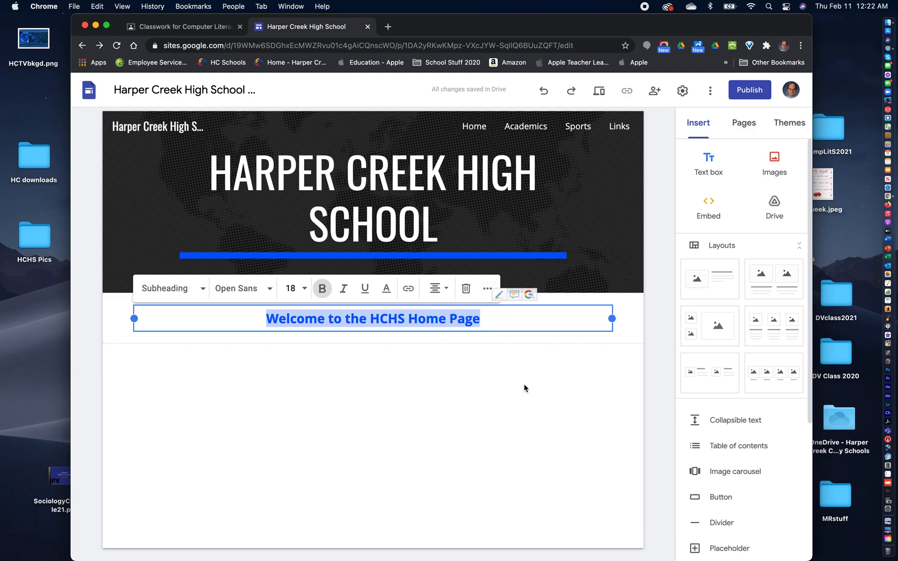
click(416, 388)
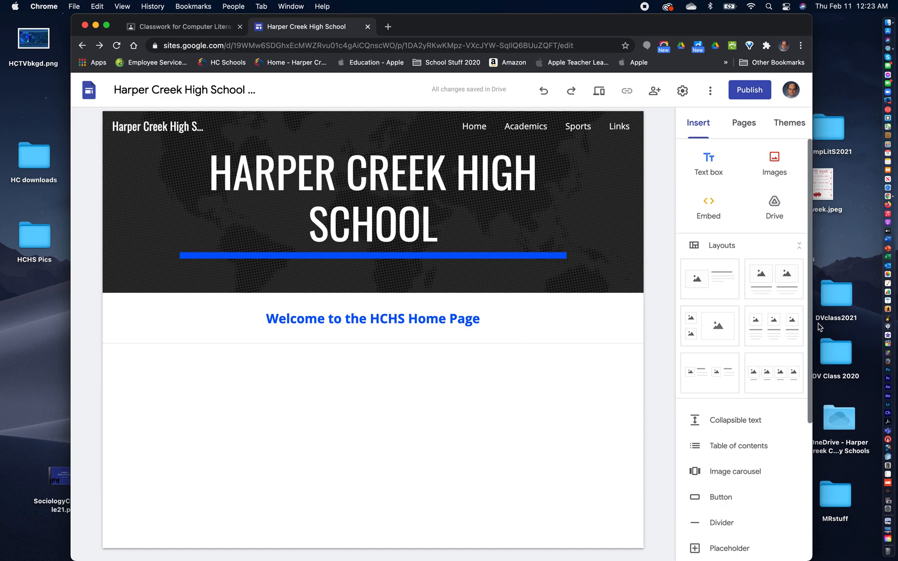
- Add the layout with two image-and-text columns below the welcome line and upload IMG_1892.jpeg from HCHS Pics into the left column's image placeholder
drag(777, 281, 376, 419)
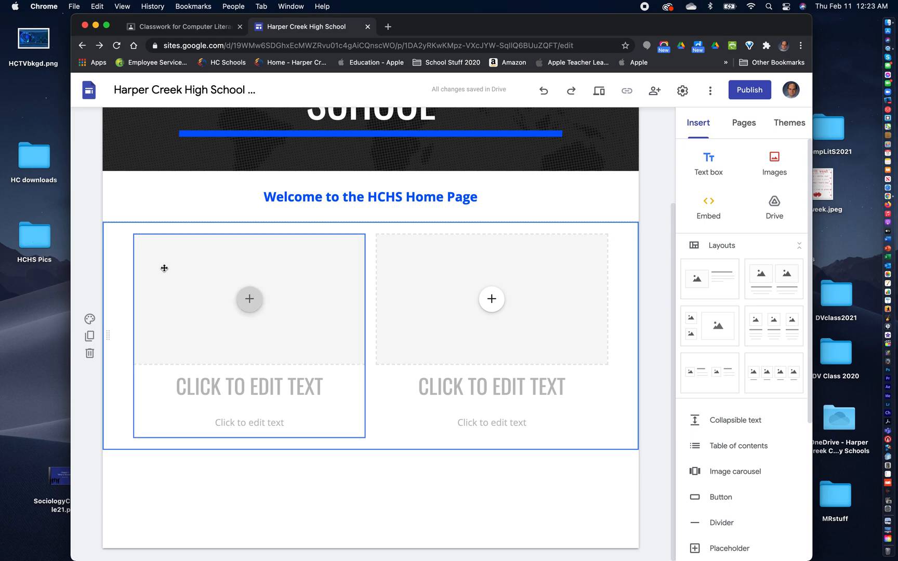
click(249, 299)
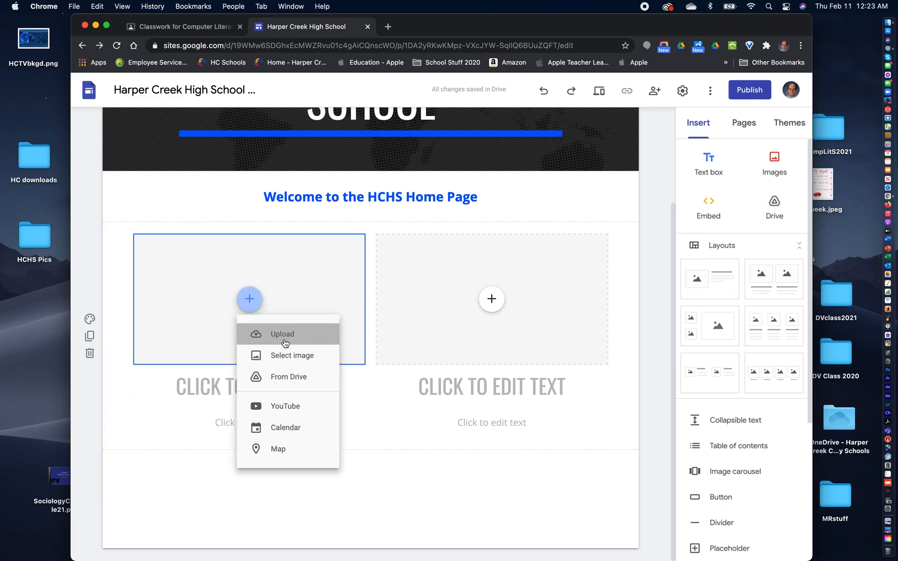
click(285, 343)
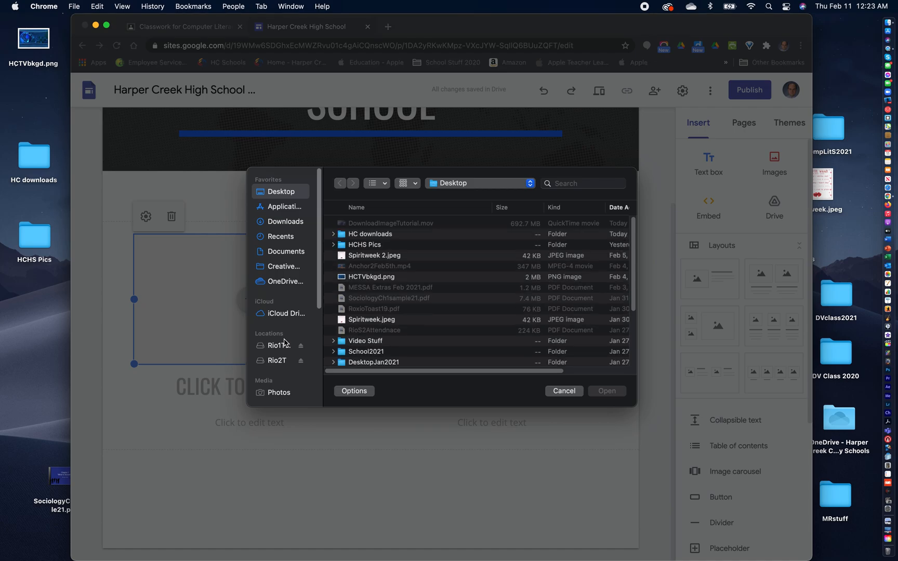
double_click(363, 245)
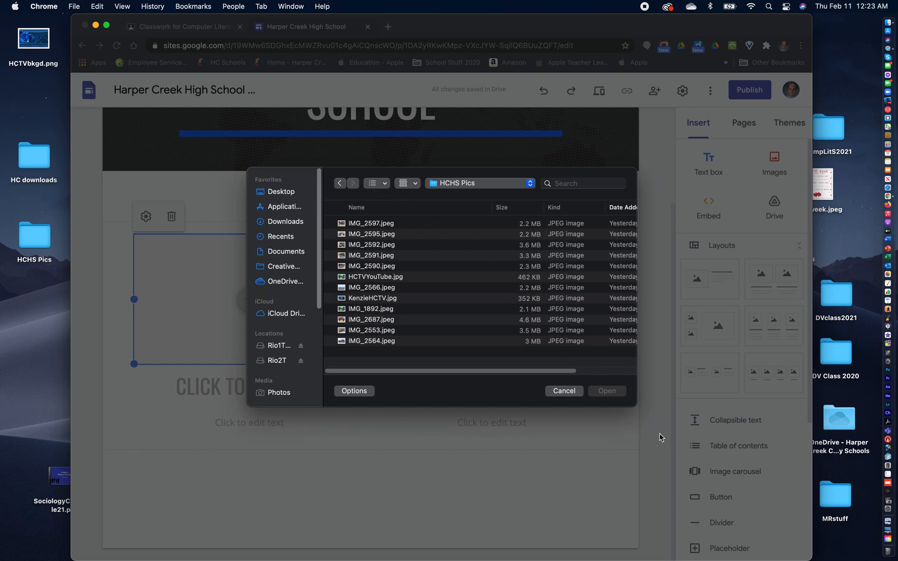
drag(636, 406, 693, 476)
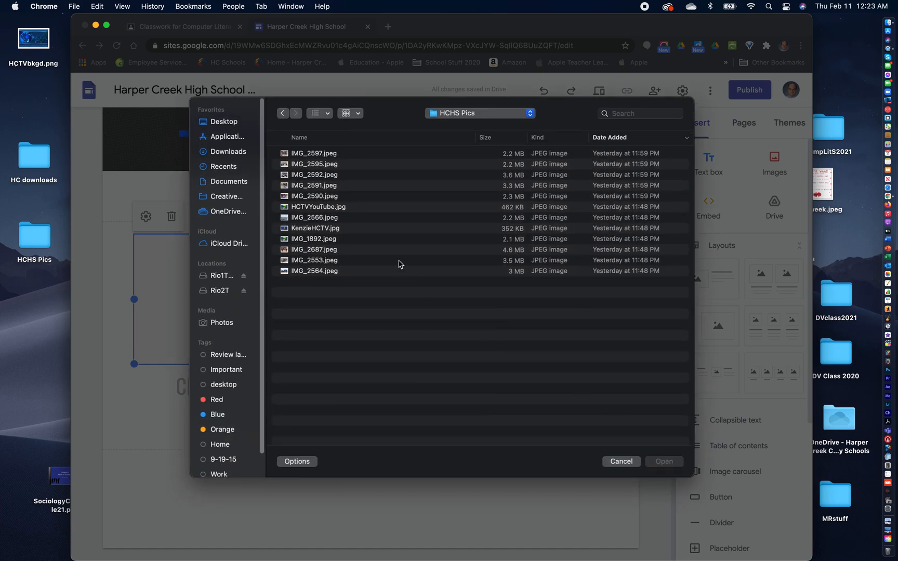
click(303, 243)
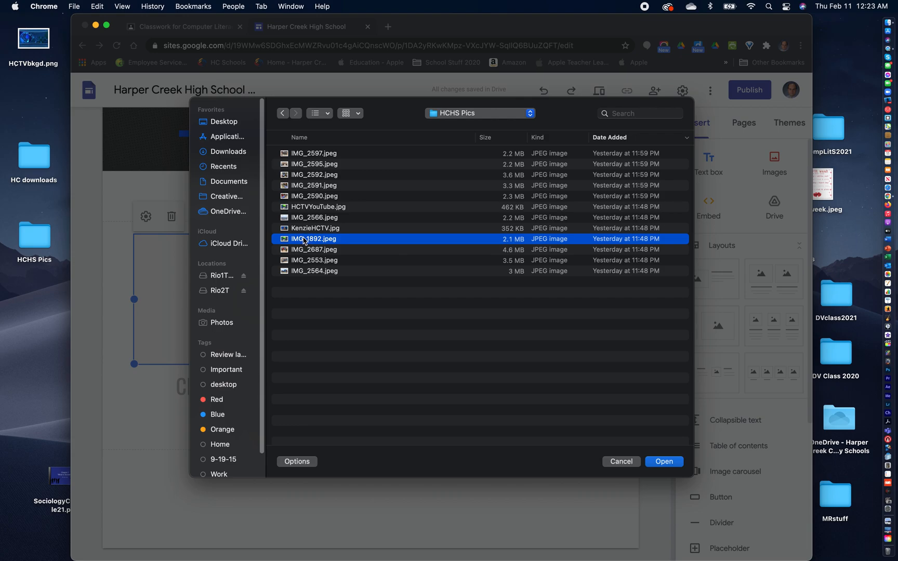
click(664, 462)
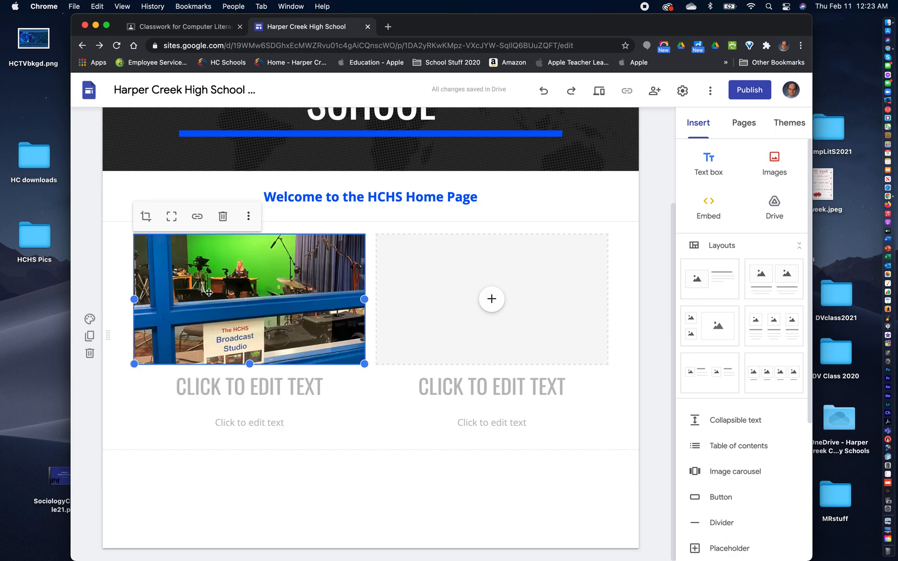
- Move the broadcast studio photo from the left column into the right column's image placeholder
drag(213, 291, 520, 311)
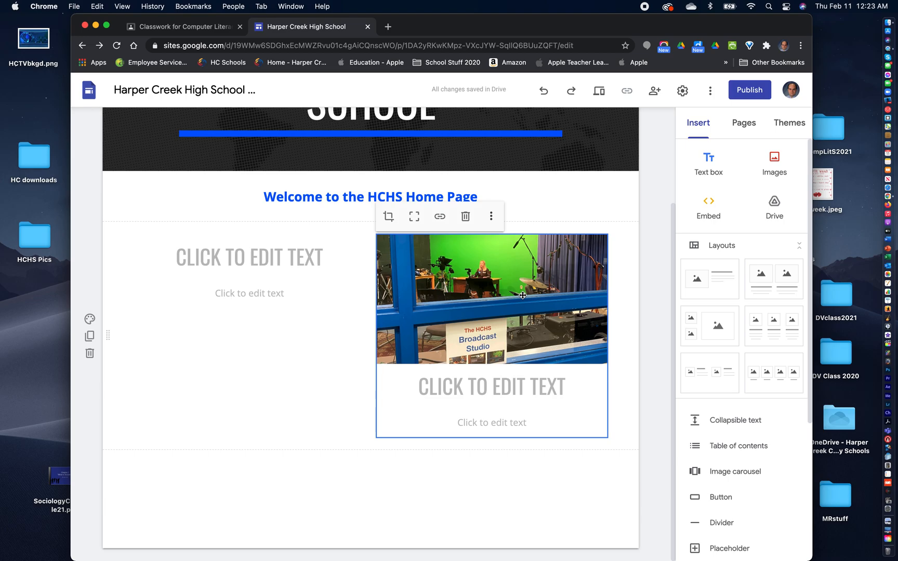
click(522, 295)
- Open the HCHS Pics desktop folder in Finder and display its contents as a gallery
click(34, 238)
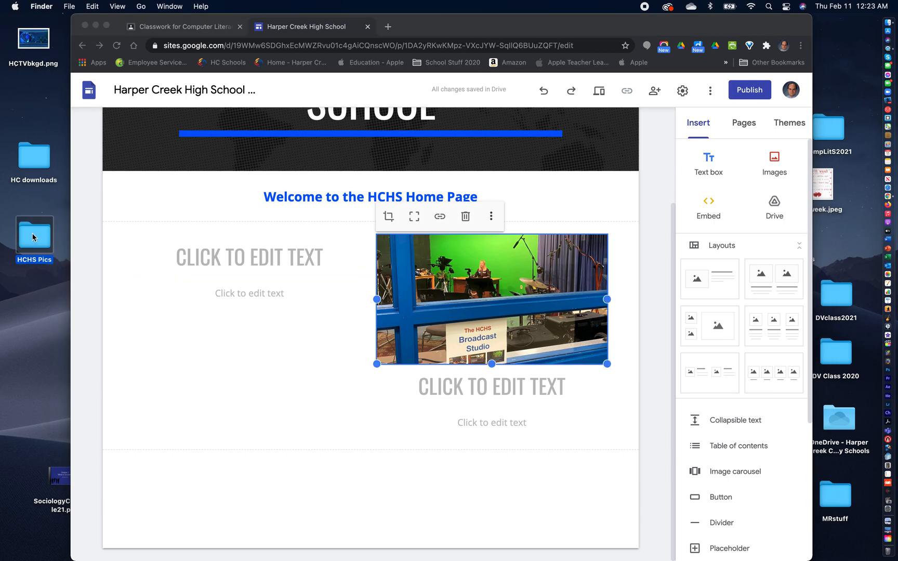
double_click(32, 237)
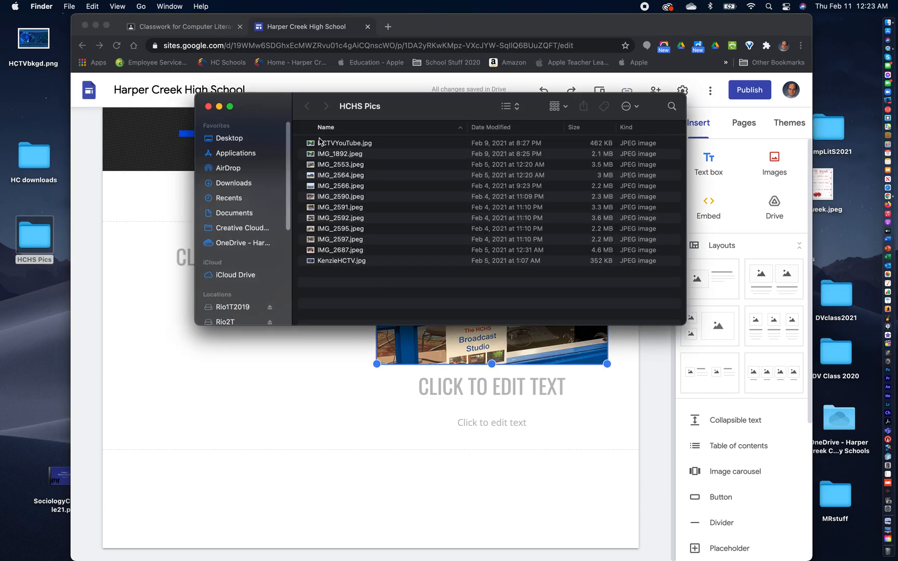
click(518, 108)
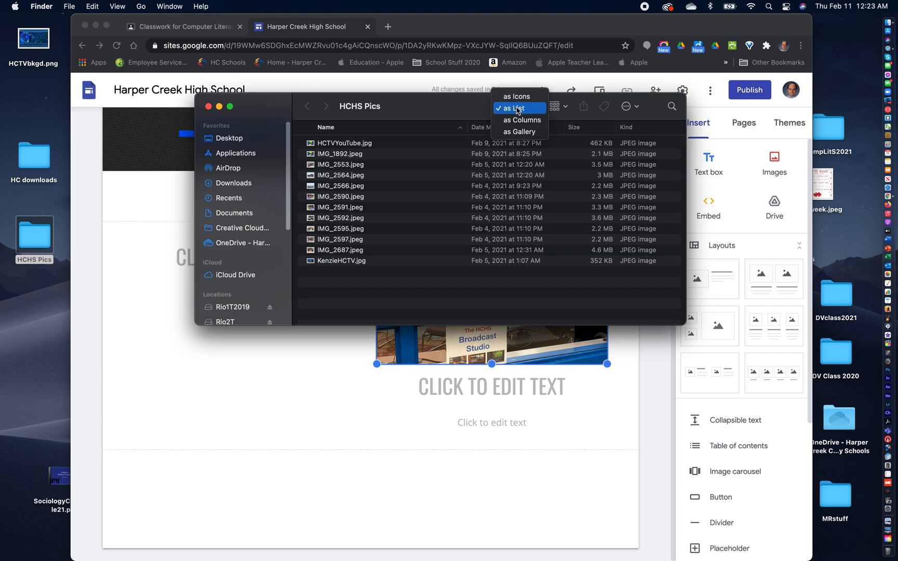
click(521, 133)
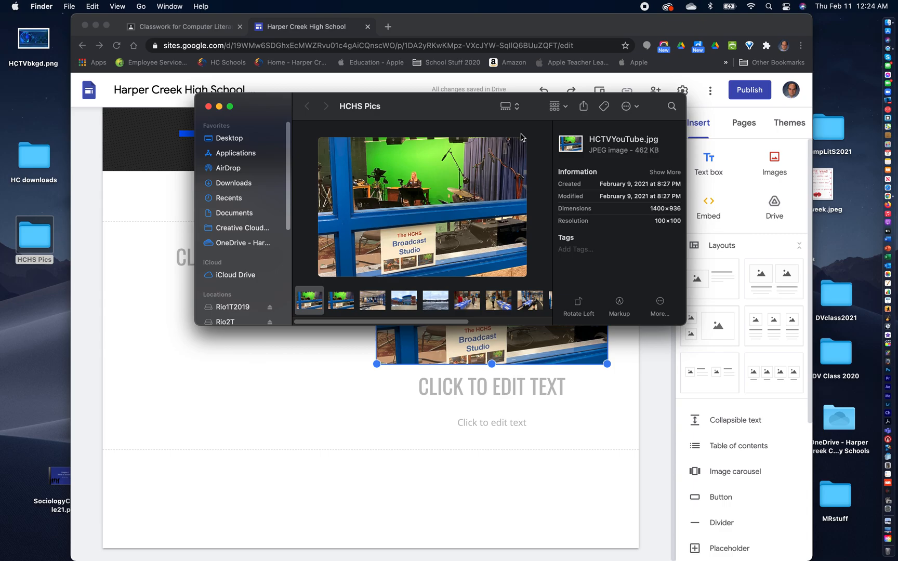
- Preview the folder's photos and place IMG_2566.jpeg from Finder into the Home page's left column, between the heading and body text placeholders
click(369, 308)
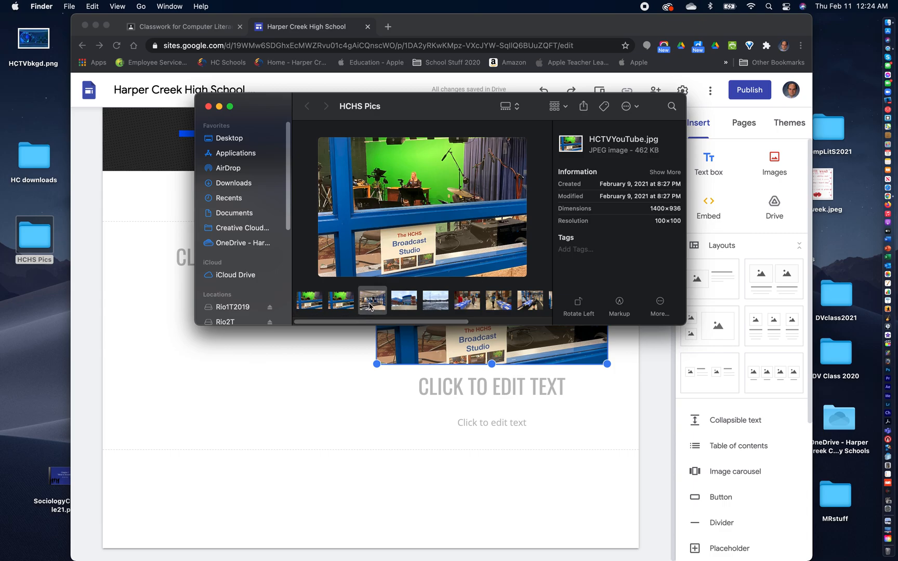
click(405, 309)
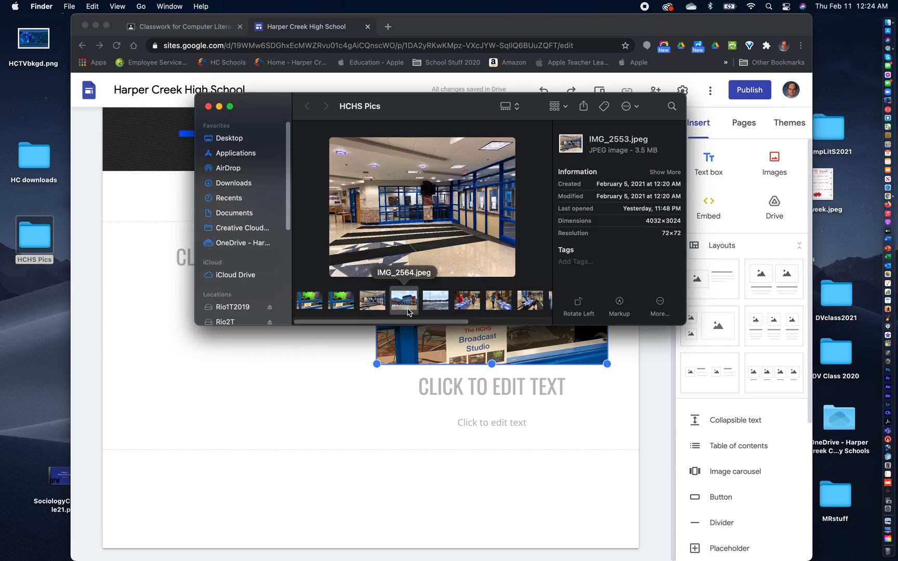
click(436, 302)
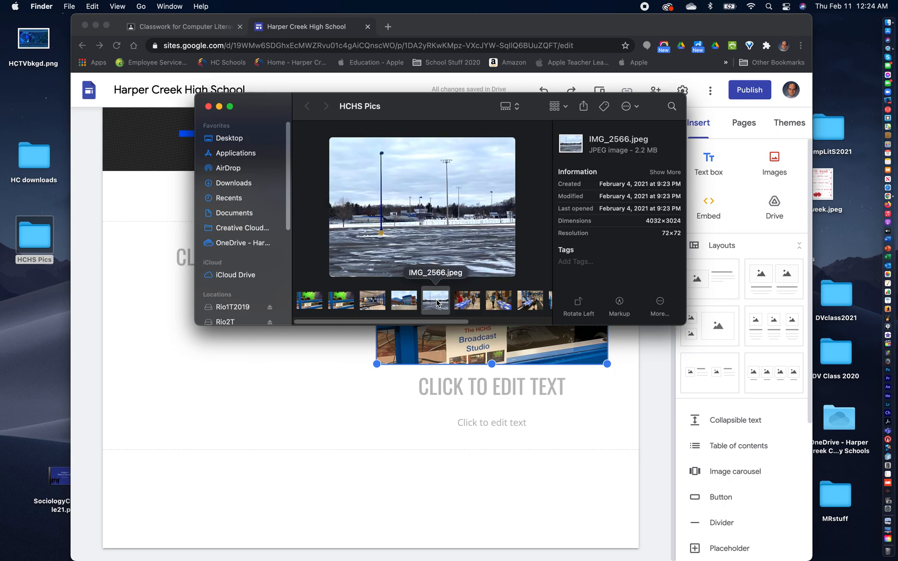
drag(445, 112, 631, 106)
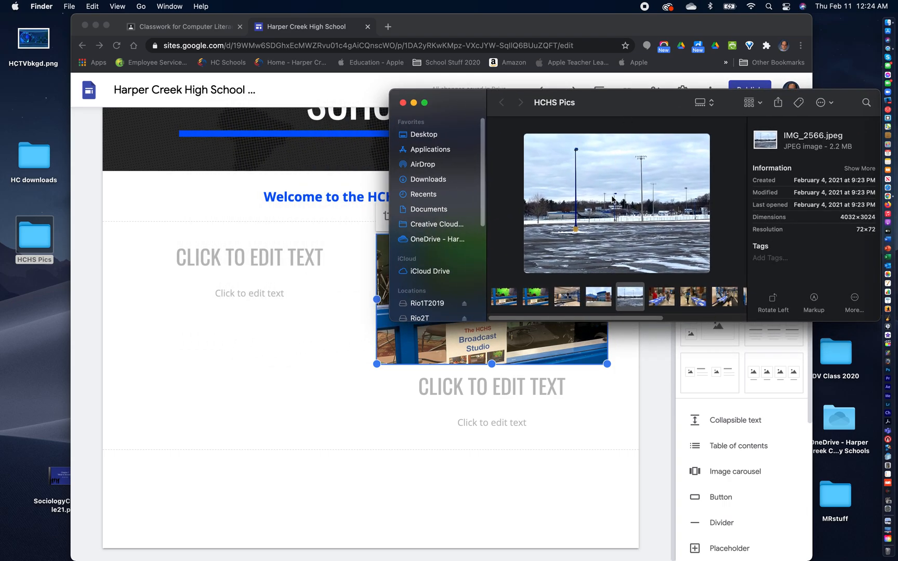
drag(543, 217, 240, 276)
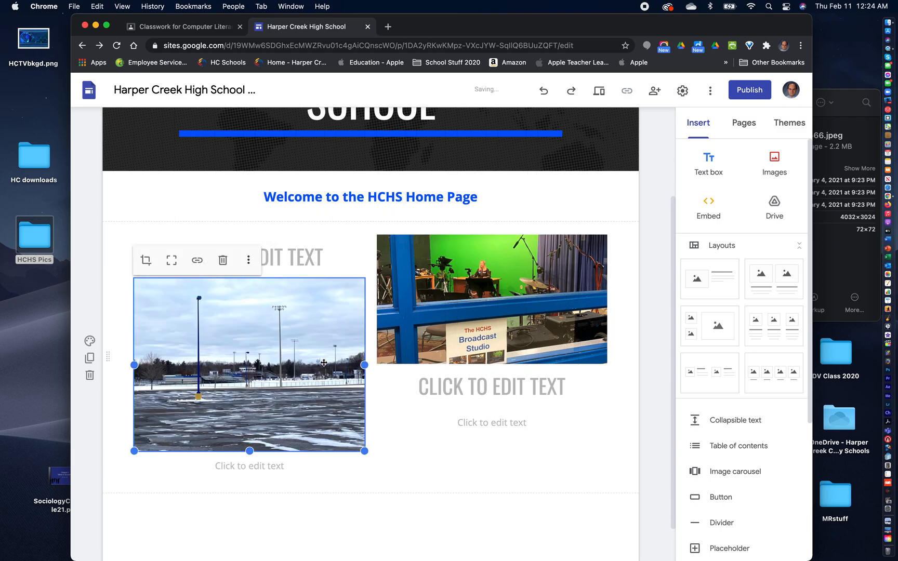
- Move the left column's heading placeholder below the parking lot photo and enter HCHS IN WINTER as its text
click(298, 259)
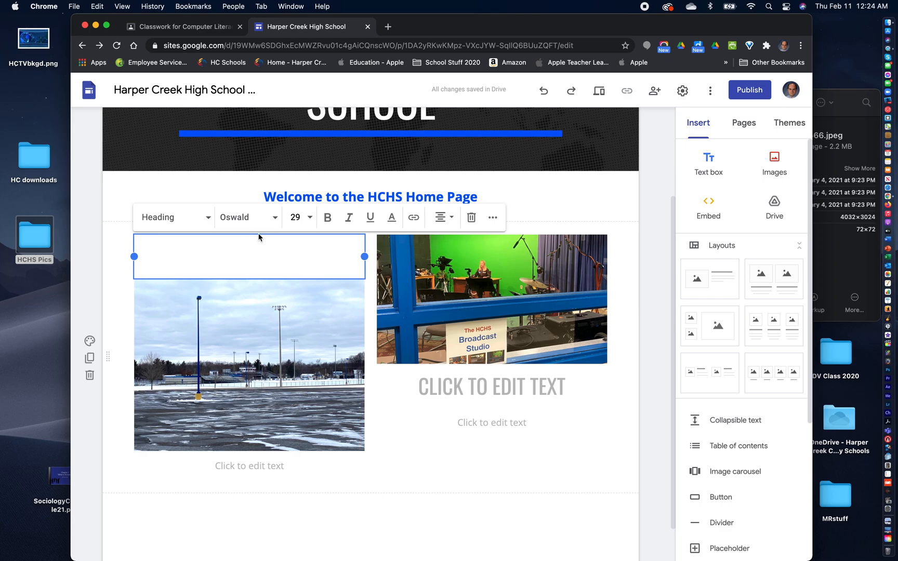
drag(259, 237, 245, 447)
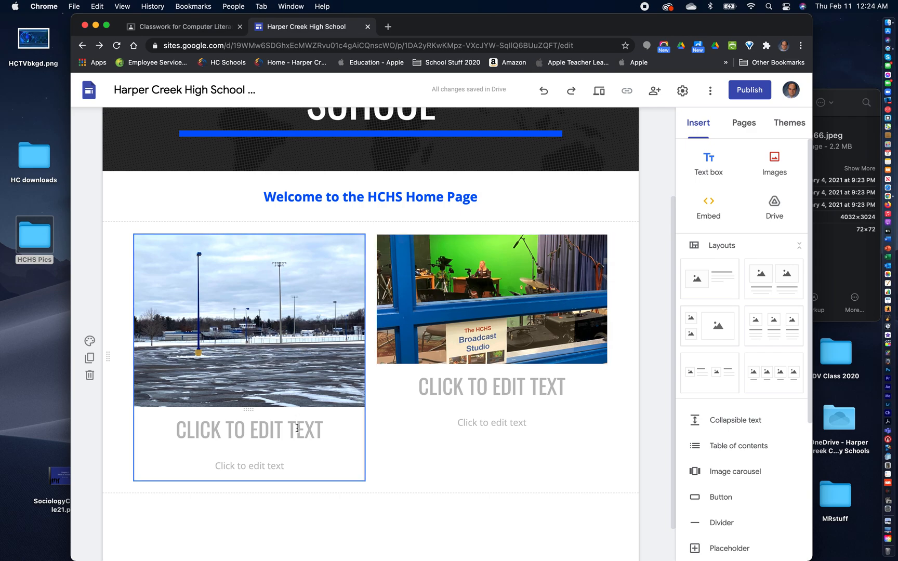
click(233, 425)
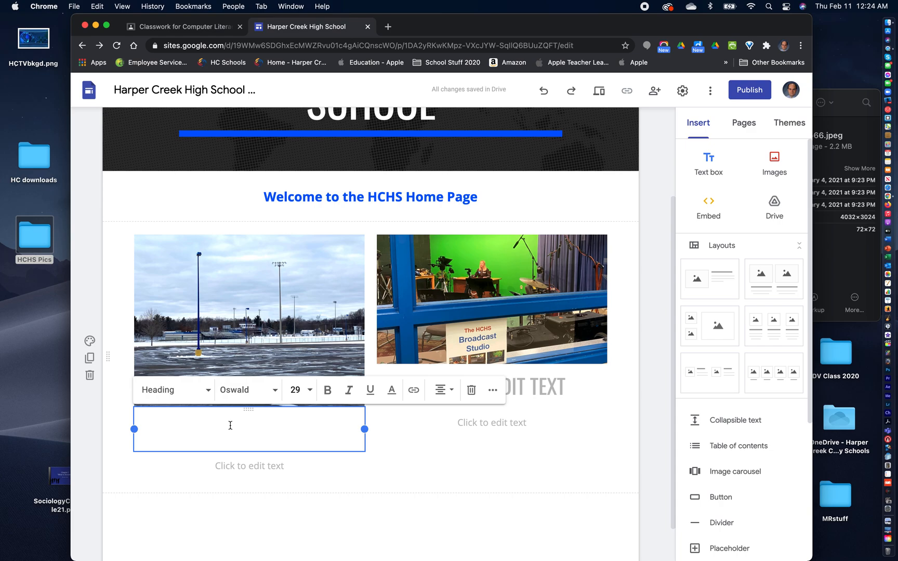
text(HCHS )
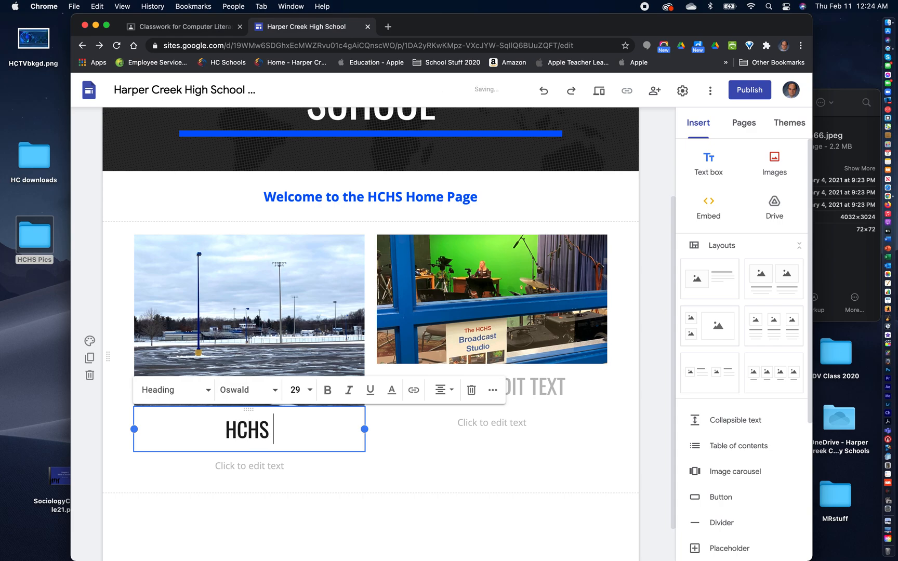
text(IN WINTER)
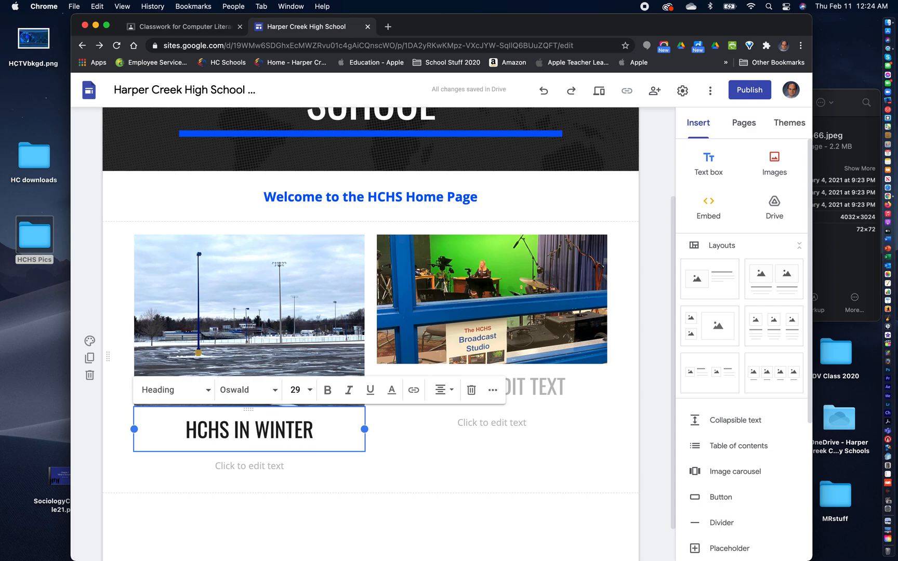
key(Return)
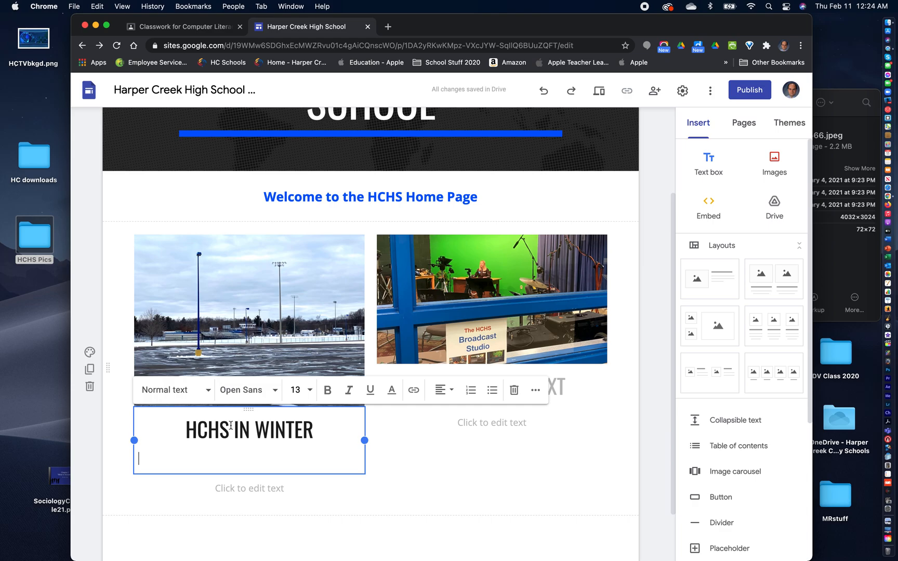
key(BackSpace)
- Enter HCTV as the heading under the broadcast studio photo in the right column
click(483, 427)
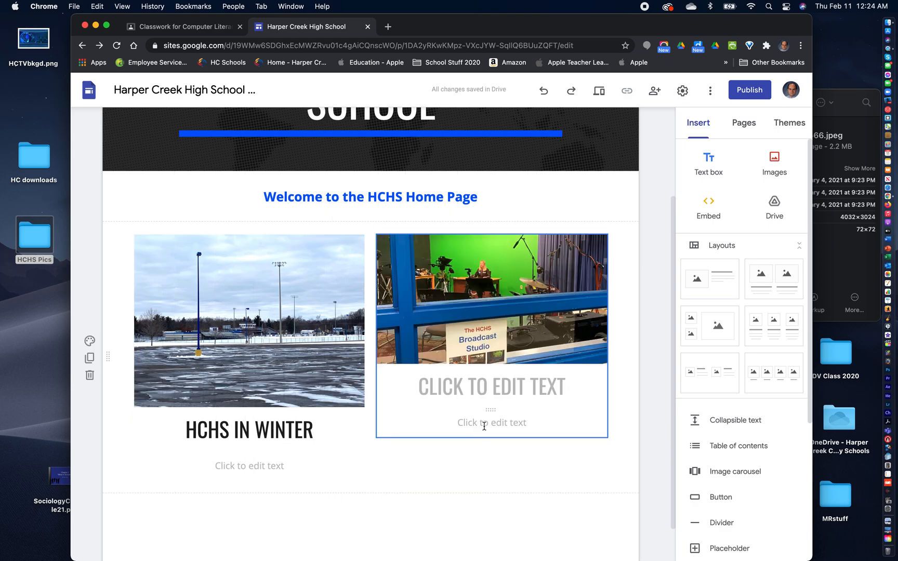
click(492, 385)
text(HCTVS)
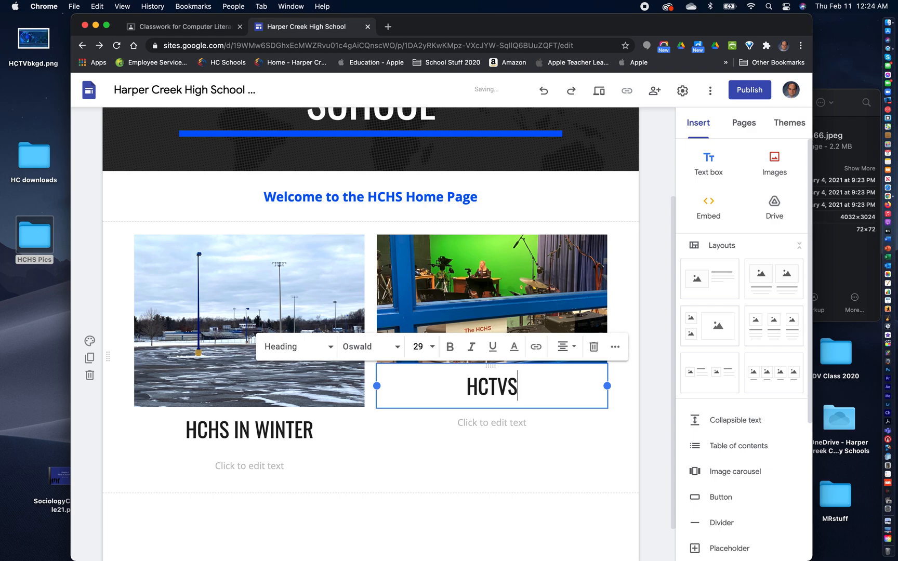
key(BackSpace)
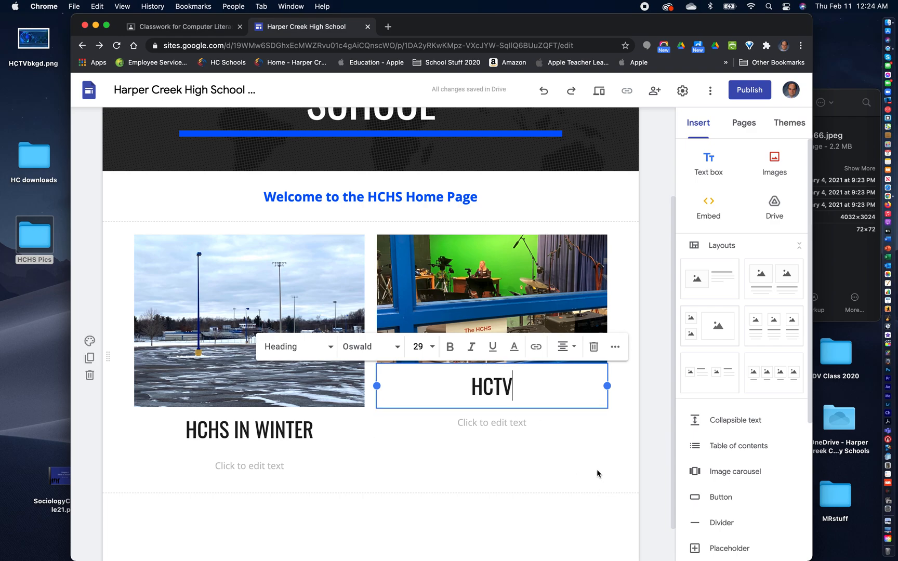
click(597, 474)
click(484, 425)
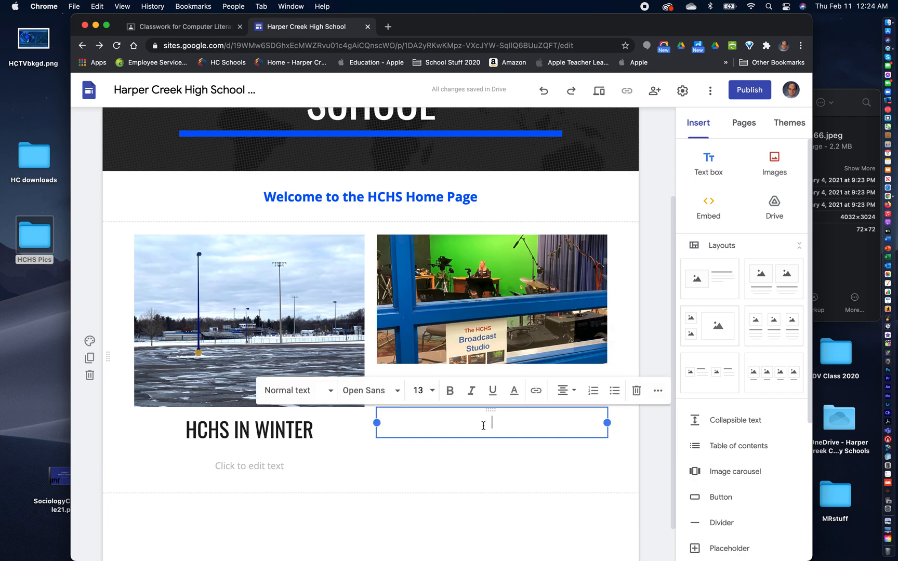
click(271, 469)
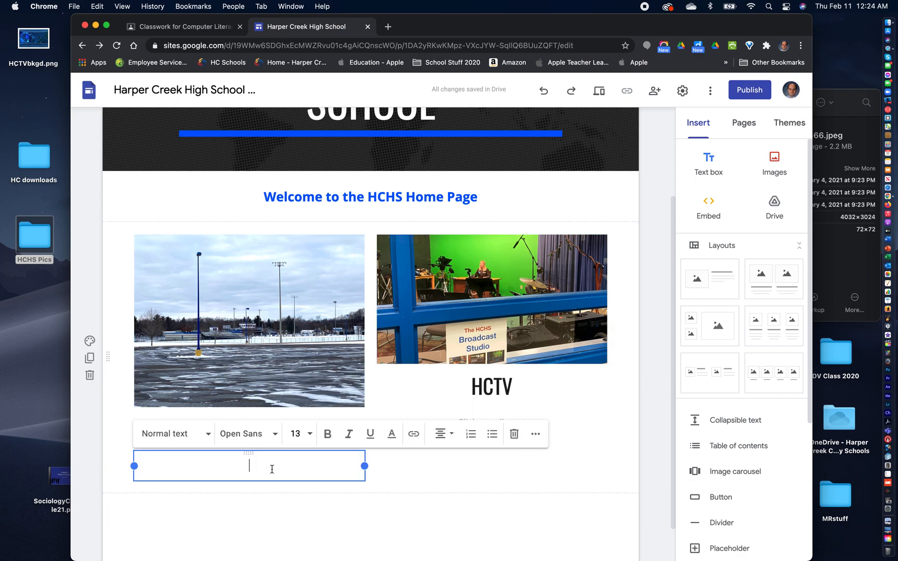
click(439, 491)
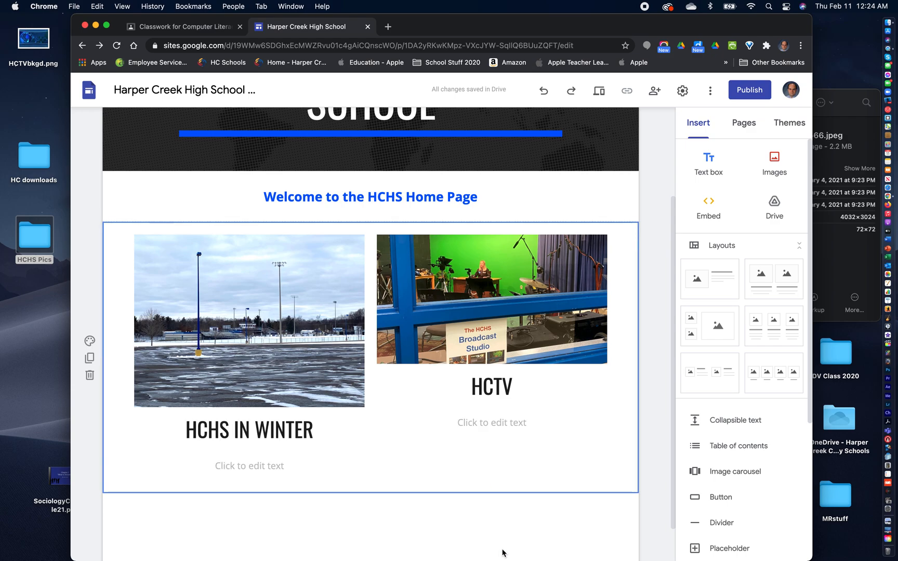
click(446, 547)
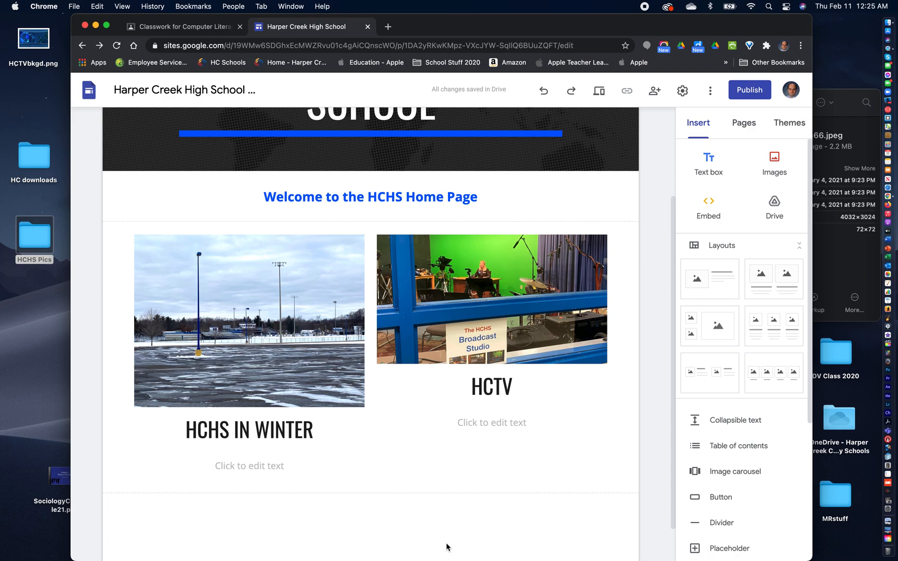
- Delete the broadcast studio photo from the Home page's right column
click(469, 289)
click(472, 291)
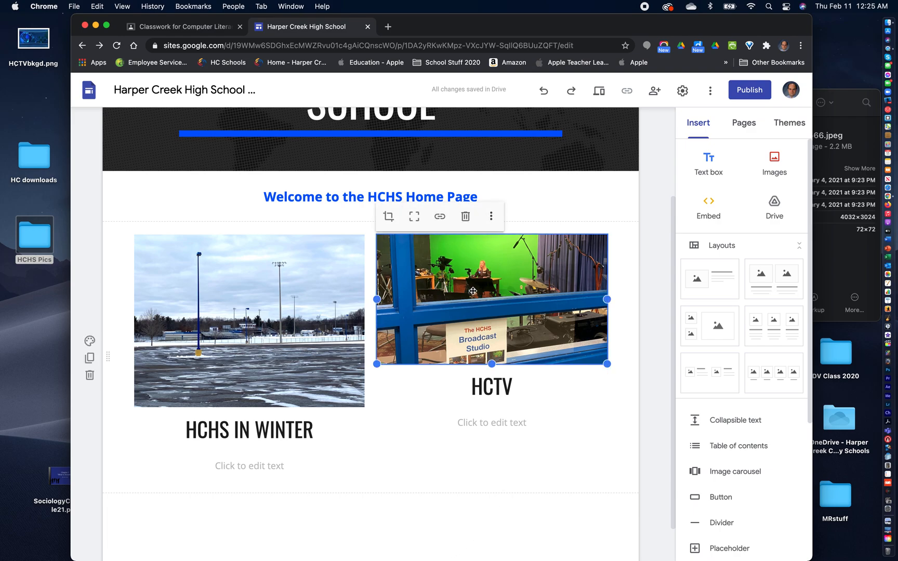
key(BackSpace)
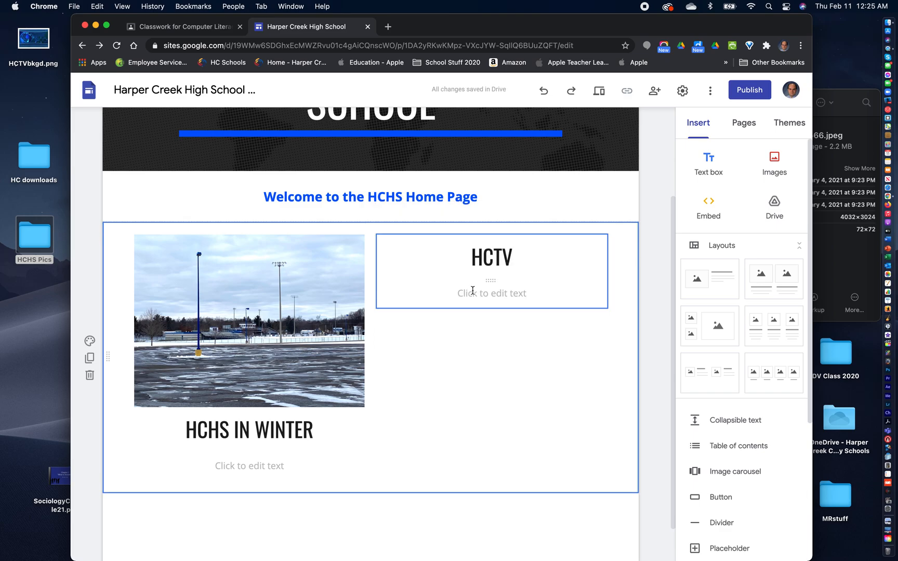
- Preview the photos in the HCHS Pics desktop folder and place IMG_2592.jpeg from Finder above the HCTV heading in the right column
click(36, 240)
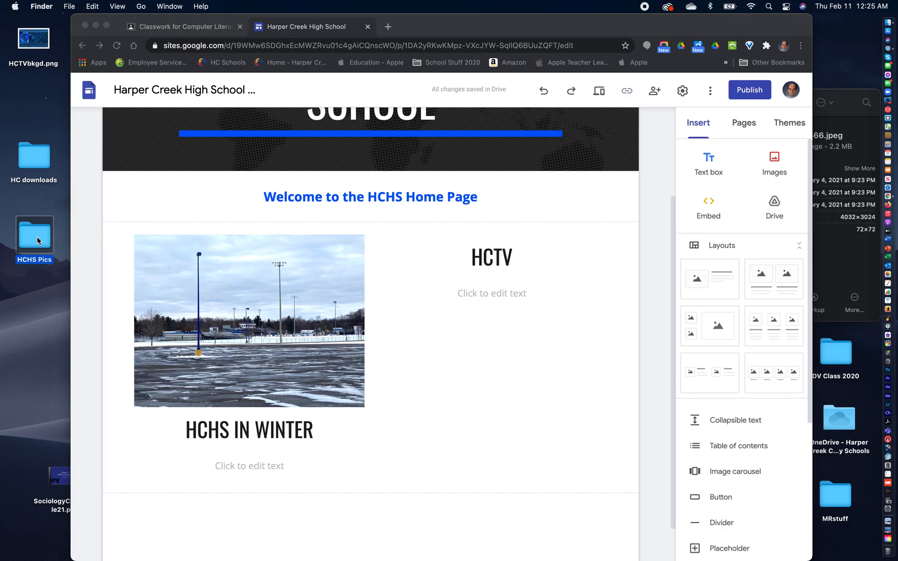
double_click(35, 242)
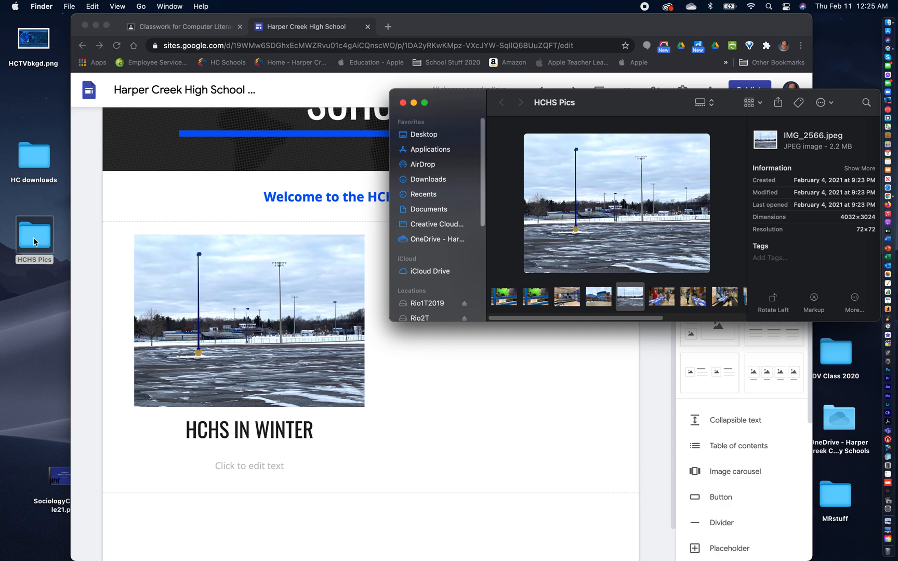
click(670, 301)
click(699, 301)
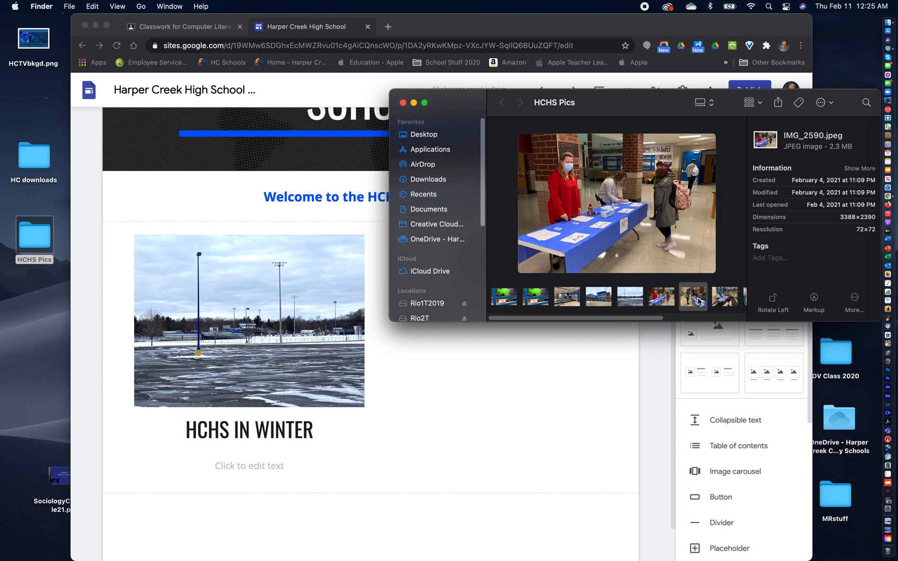
click(727, 303)
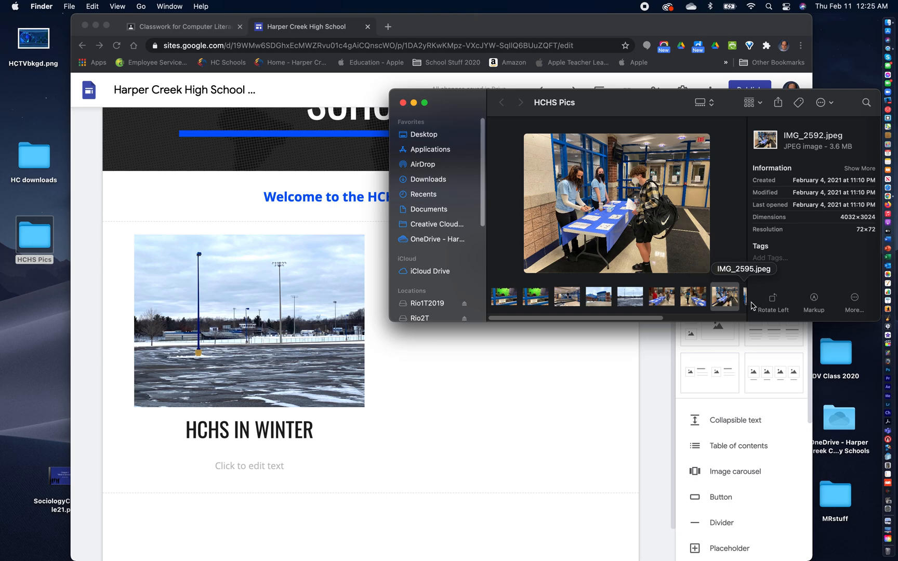
drag(661, 103, 414, 393)
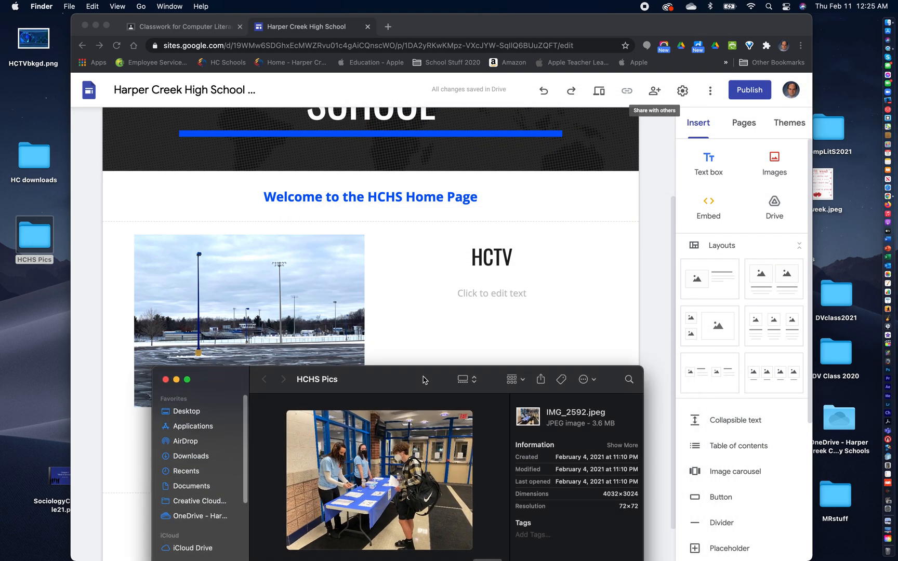
drag(378, 480, 473, 253)
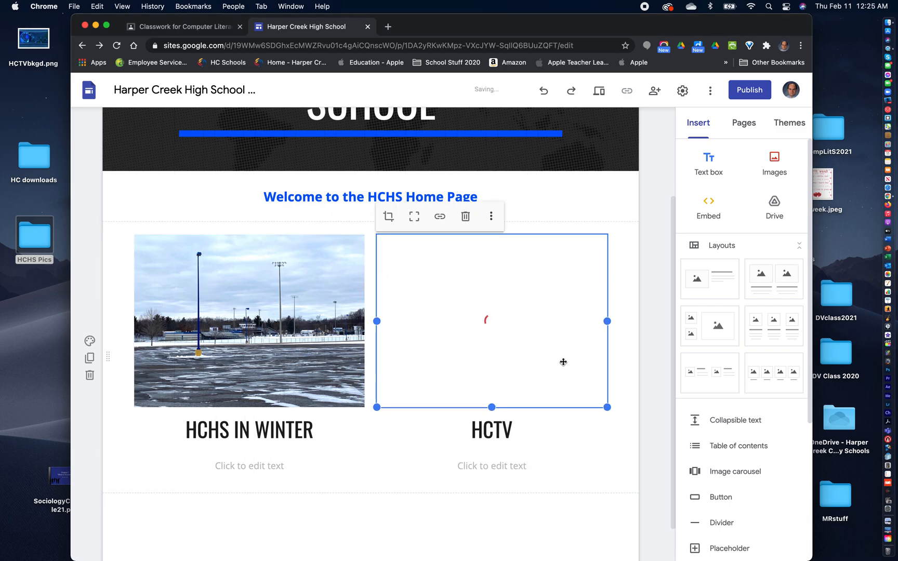
- Replace the HCTV heading under the right column's photo with REGISTRATION
double_click(497, 434)
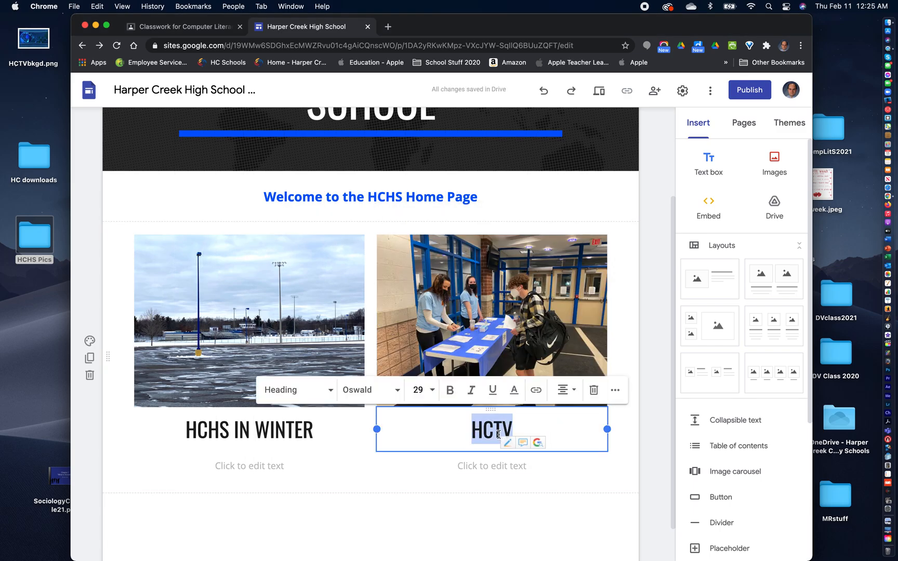
text(RE)
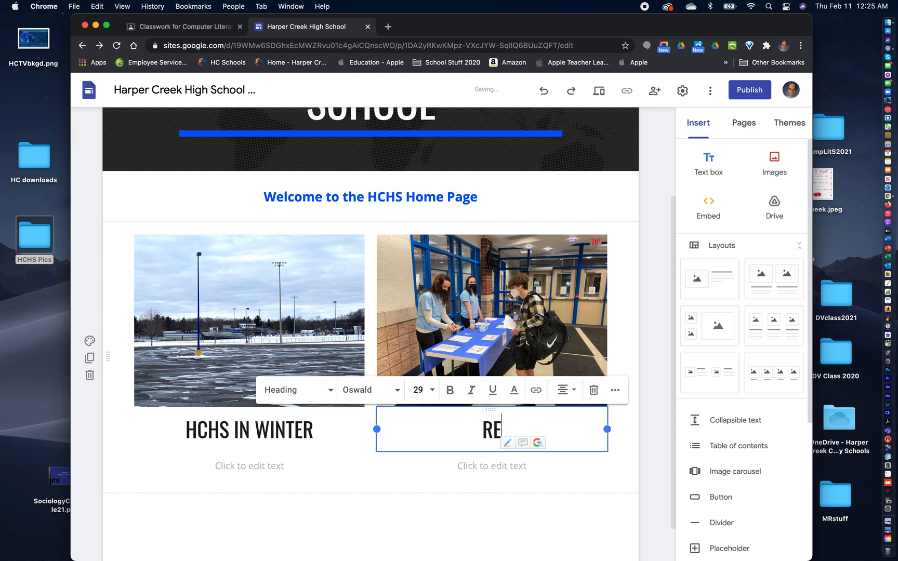
text(GISTRATION)
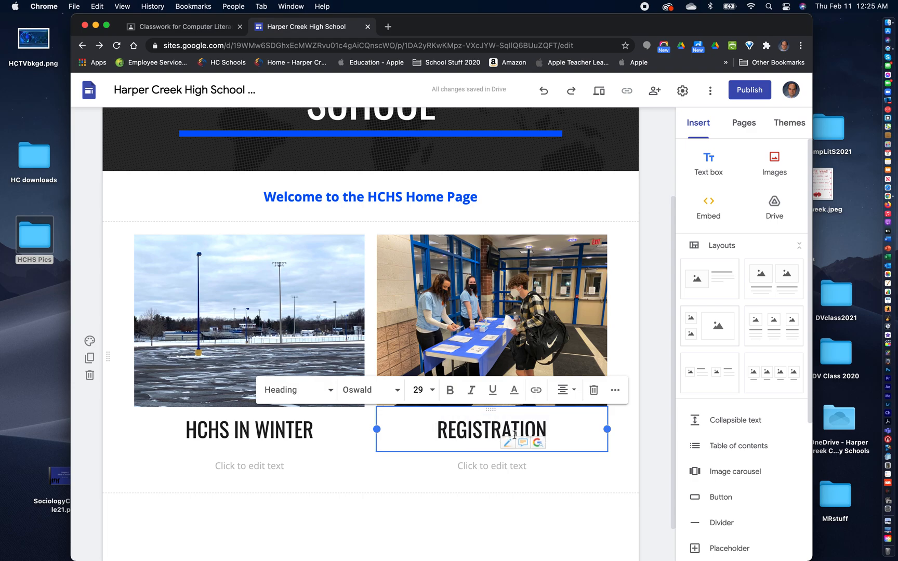
click(455, 526)
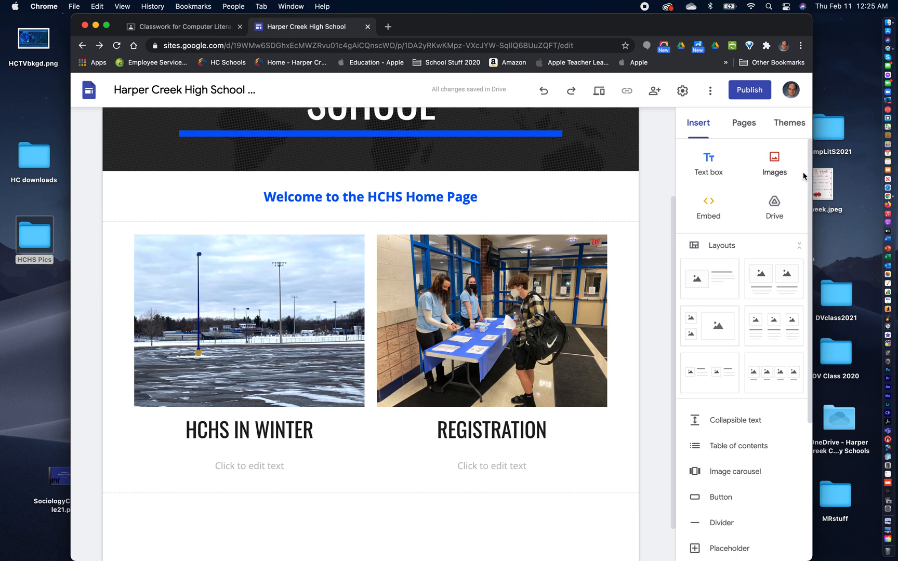
- Upload IMG_2591.jpeg from the HCHS Pics folder as an image in a new section below the two photo columns
scroll(591, 375, down, 2)
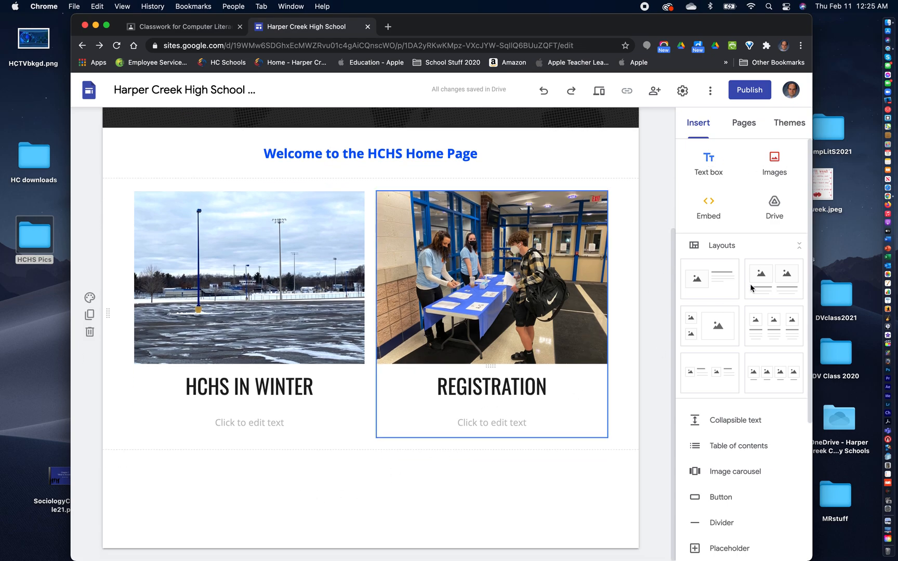
click(775, 157)
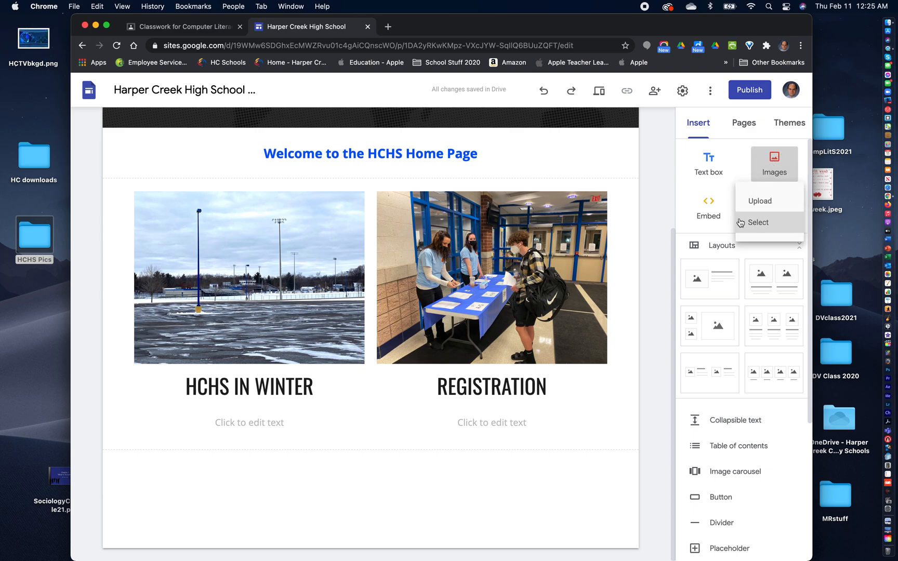
click(775, 158)
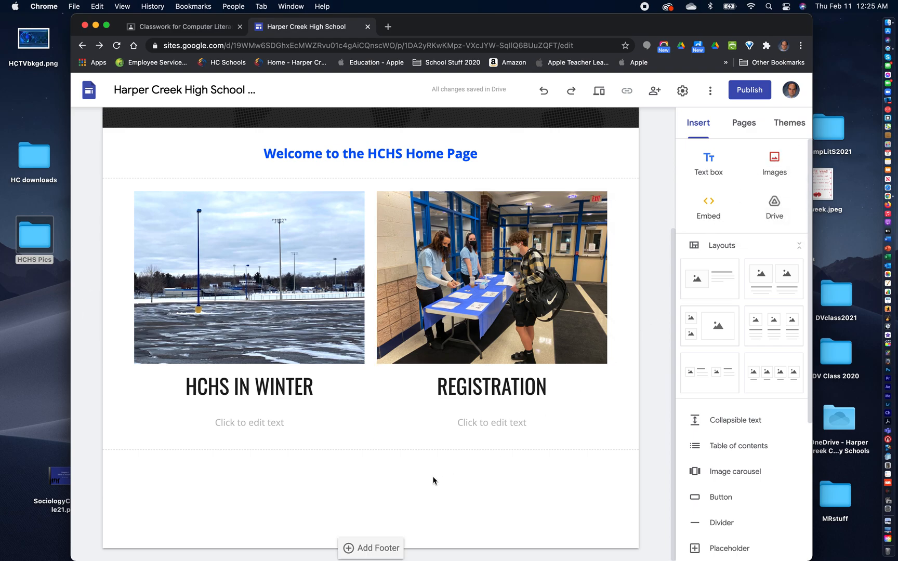
click(775, 160)
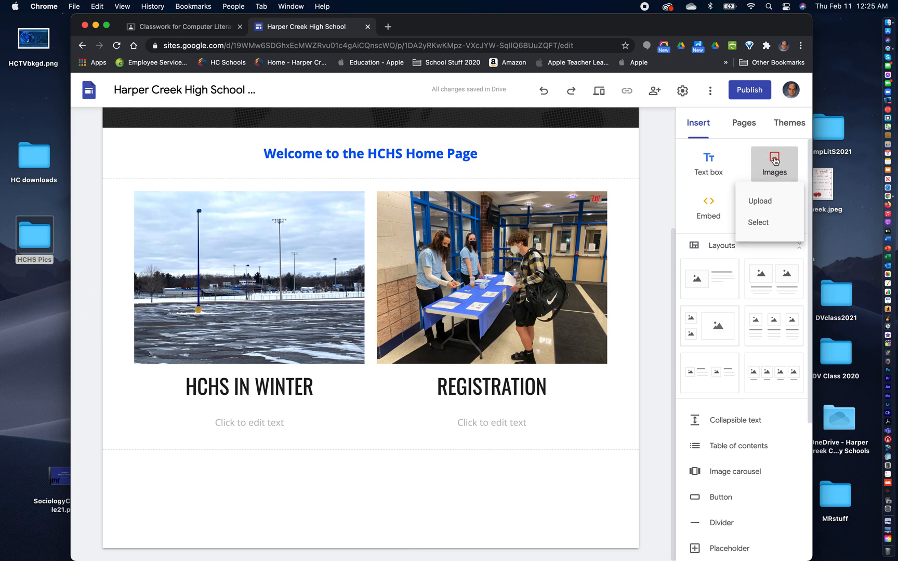
click(754, 206)
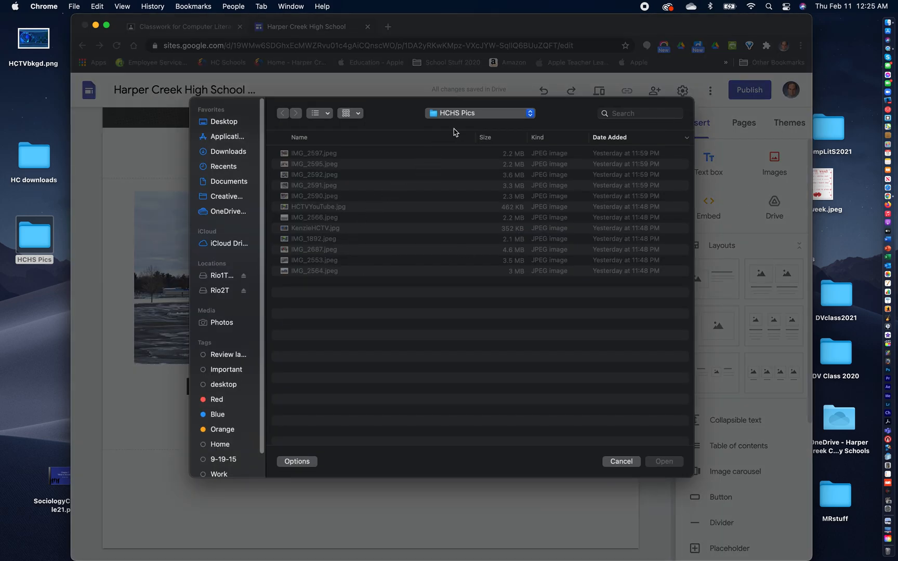
click(321, 207)
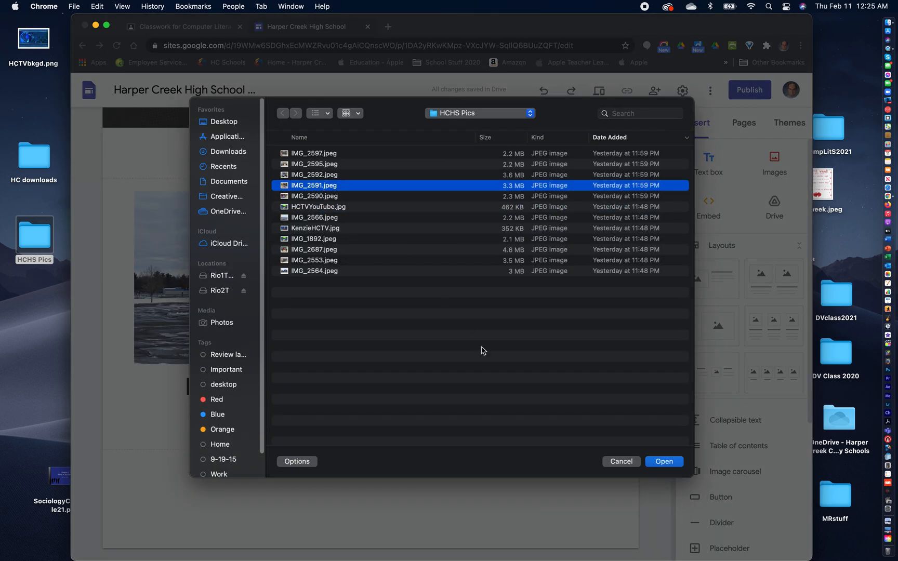
click(663, 462)
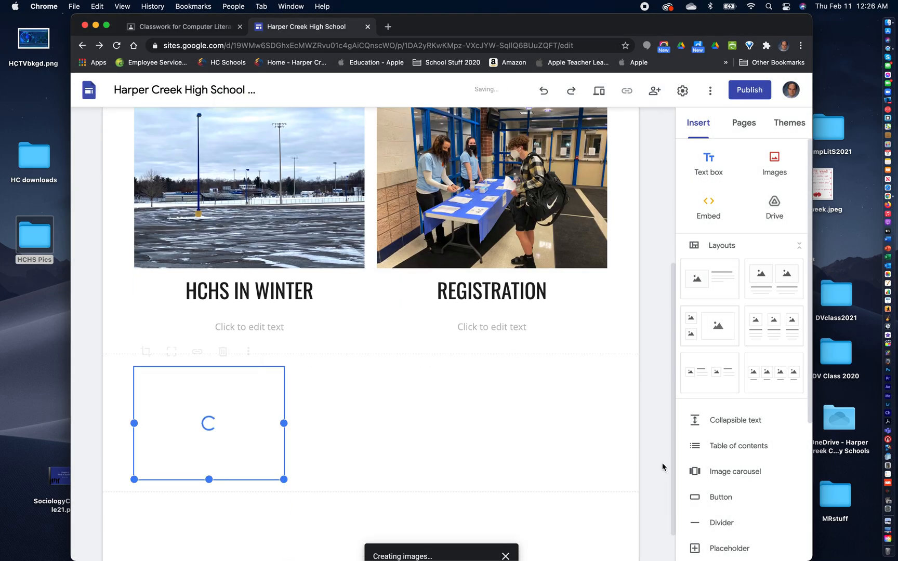
scroll(442, 430, down, 2)
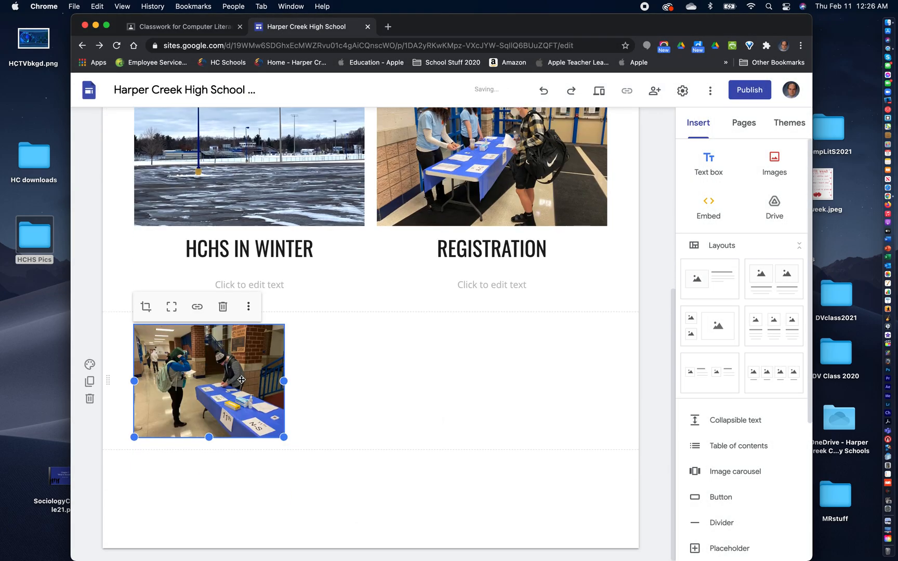
click(404, 488)
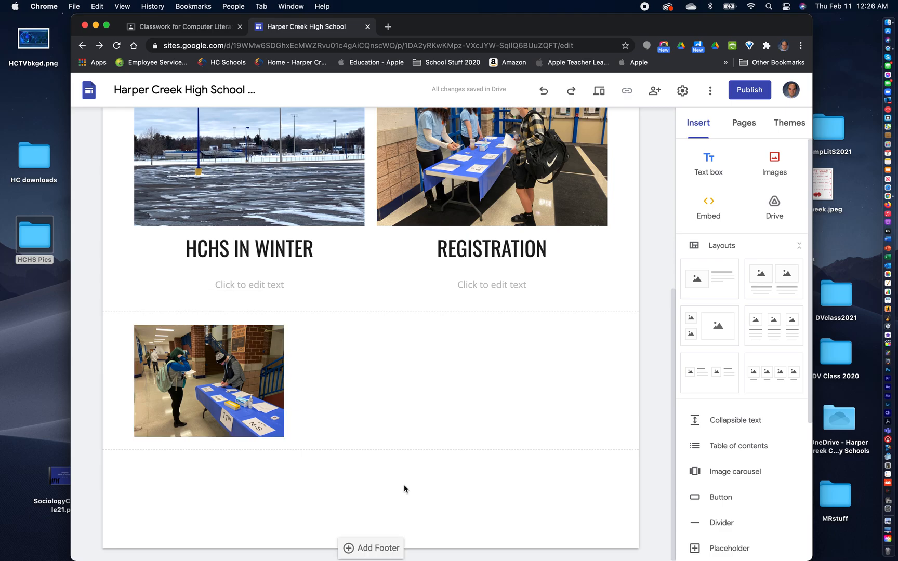
- Place IMG_2595.jpeg from the HCHS Pics folder in the bottom photo section, directly beside the registration table photo
click(35, 244)
double_click(35, 244)
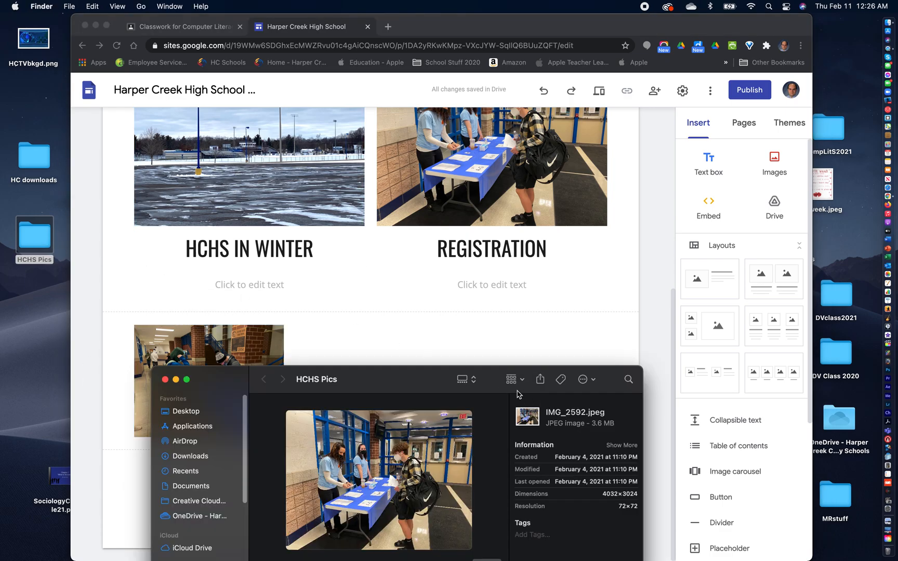
drag(411, 372, 644, 83)
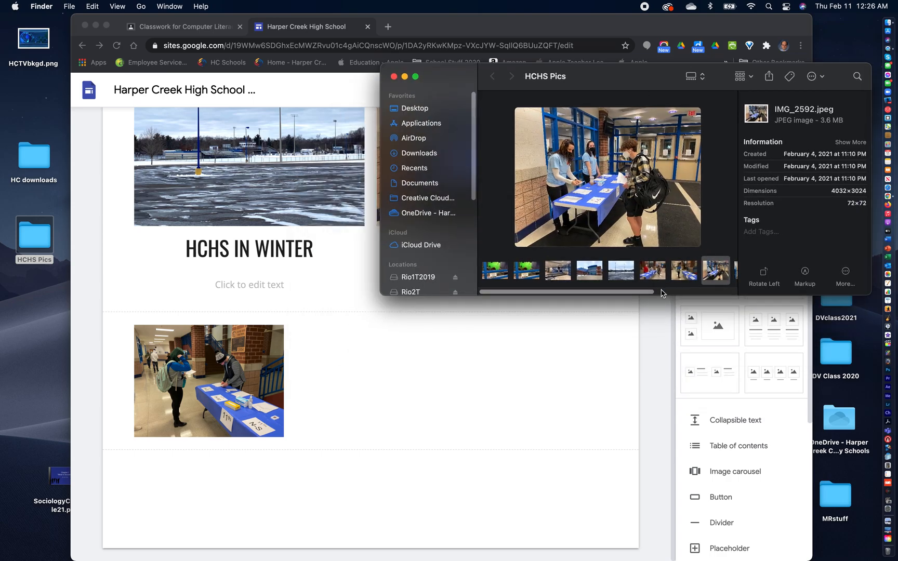
scroll(647, 296, right, 5)
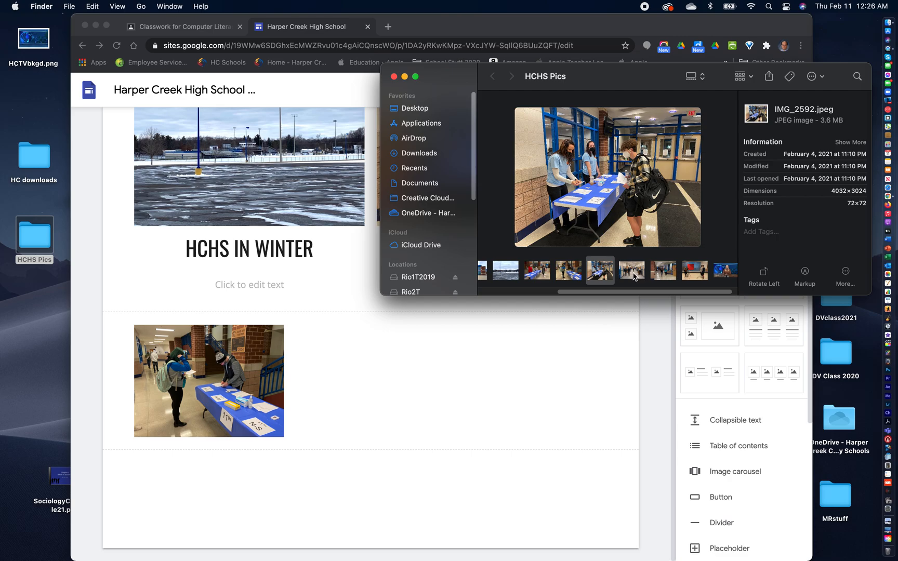
click(632, 276)
drag(597, 151, 472, 388)
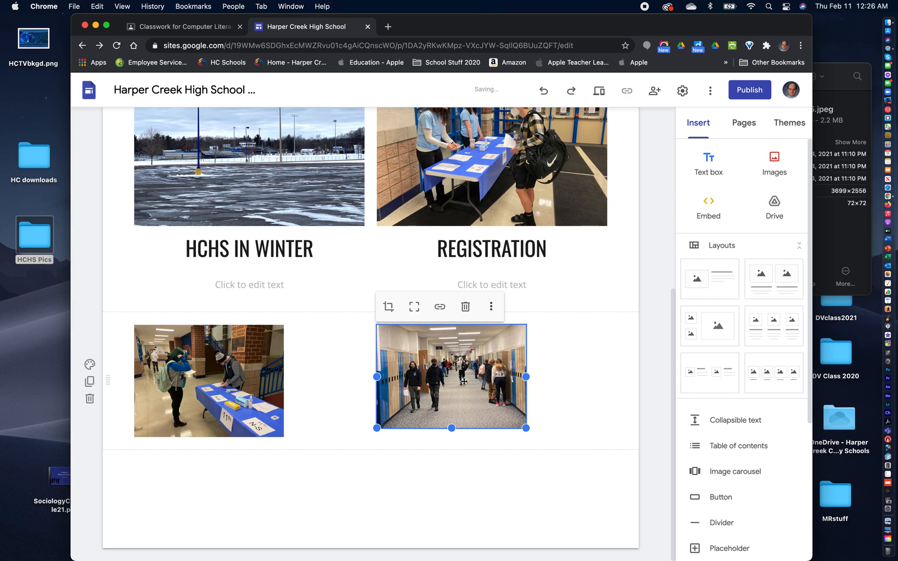
drag(460, 384, 394, 395)
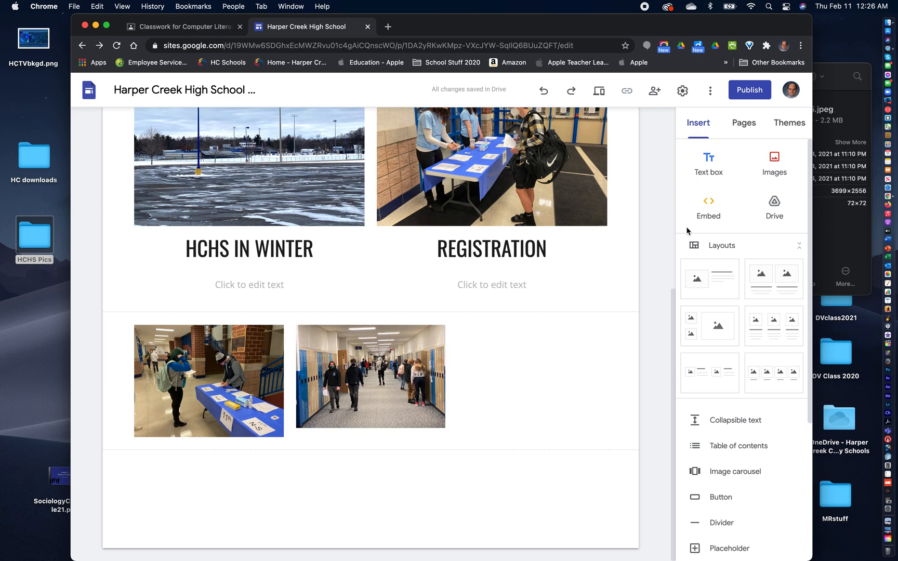
- Add the HCTV news anchor JPG from the HCHS Pics folder as the third photo in the bottom row
click(40, 237)
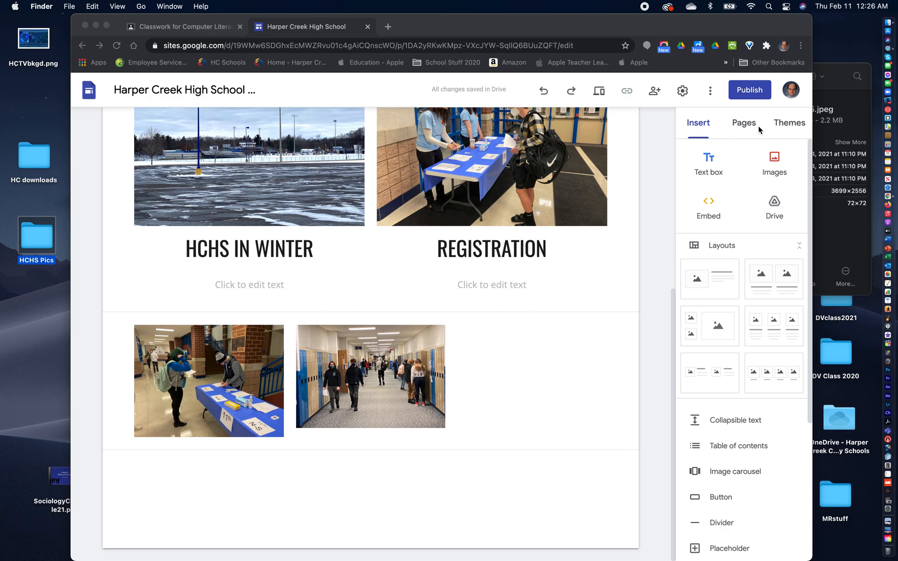
click(855, 107)
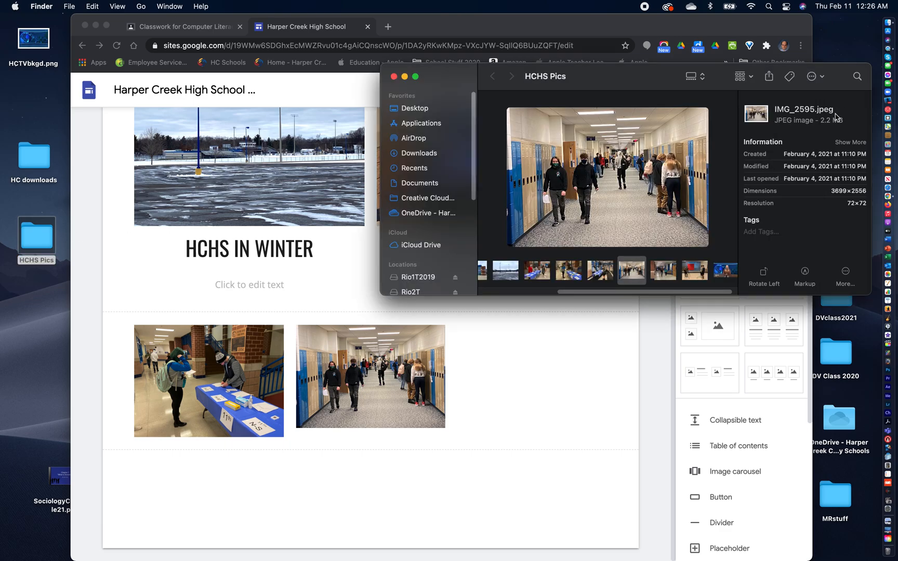
click(727, 274)
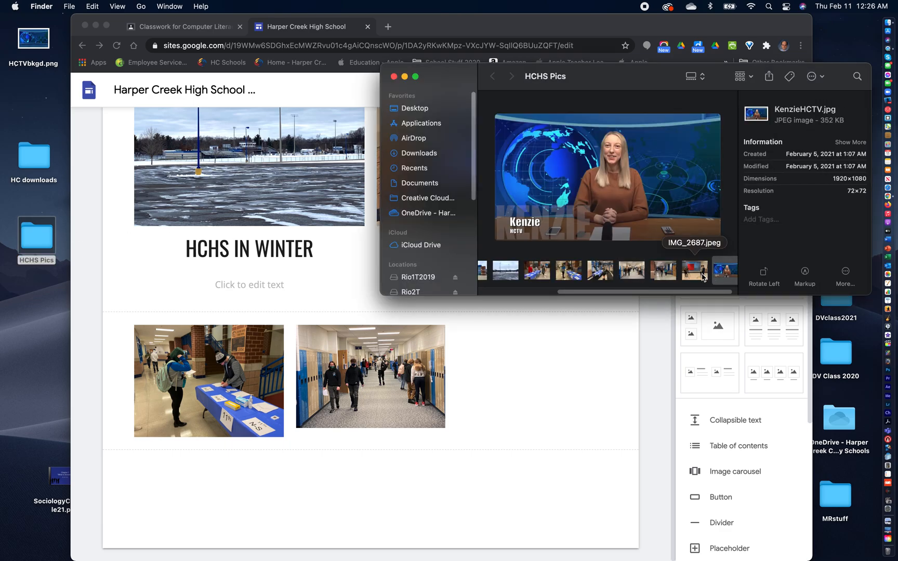
drag(616, 161, 538, 360)
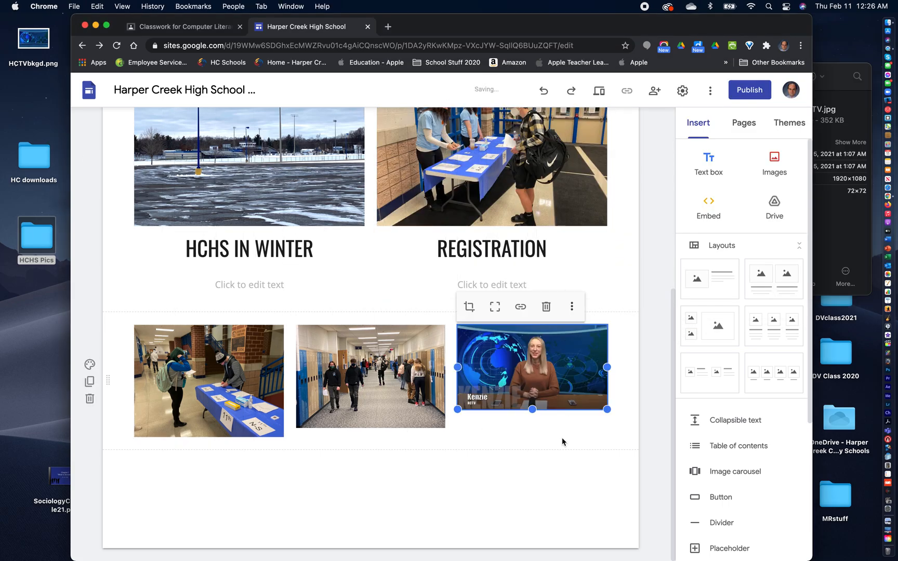
- Resize the news anchor and registration table photos to match the height of the hallway photo between them
drag(606, 410, 617, 428)
click(575, 466)
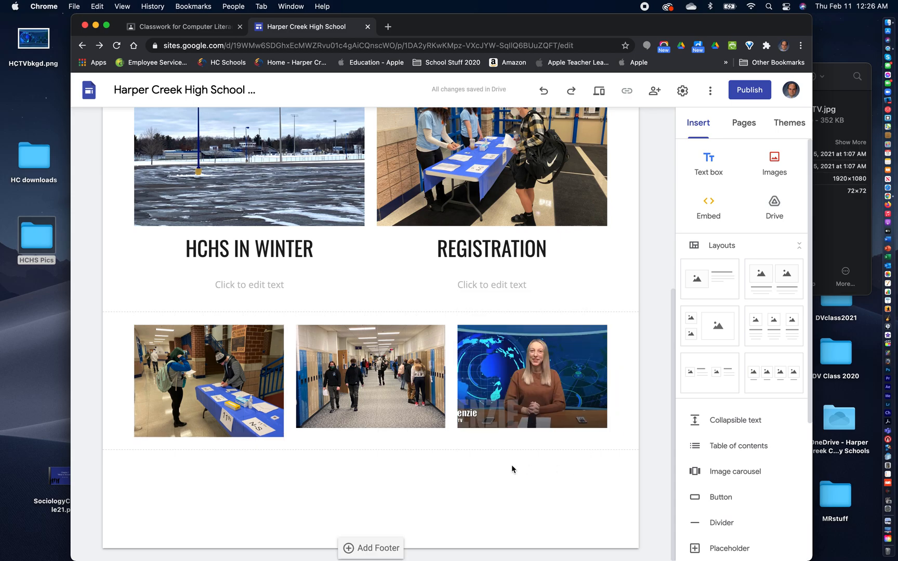
click(237, 402)
drag(283, 437, 306, 433)
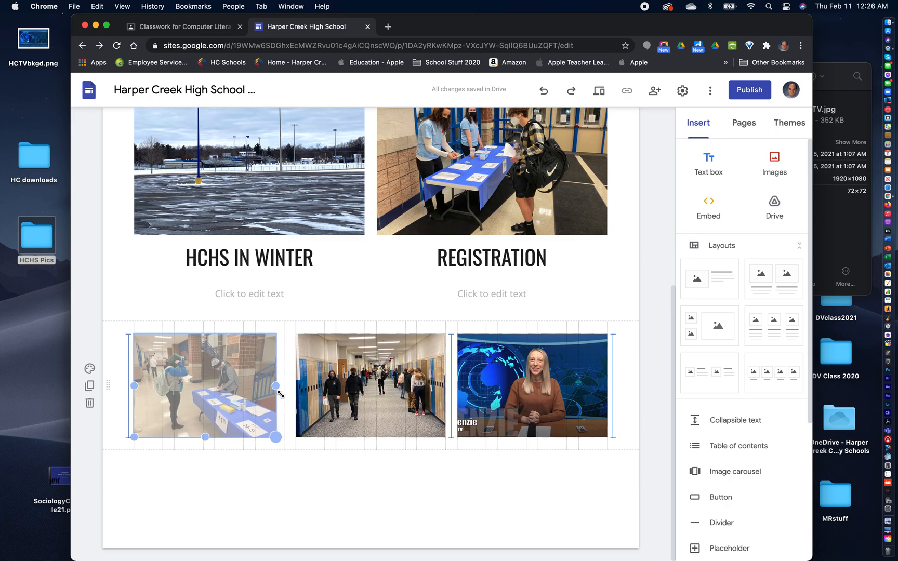
drag(281, 394, 282, 387)
click(335, 482)
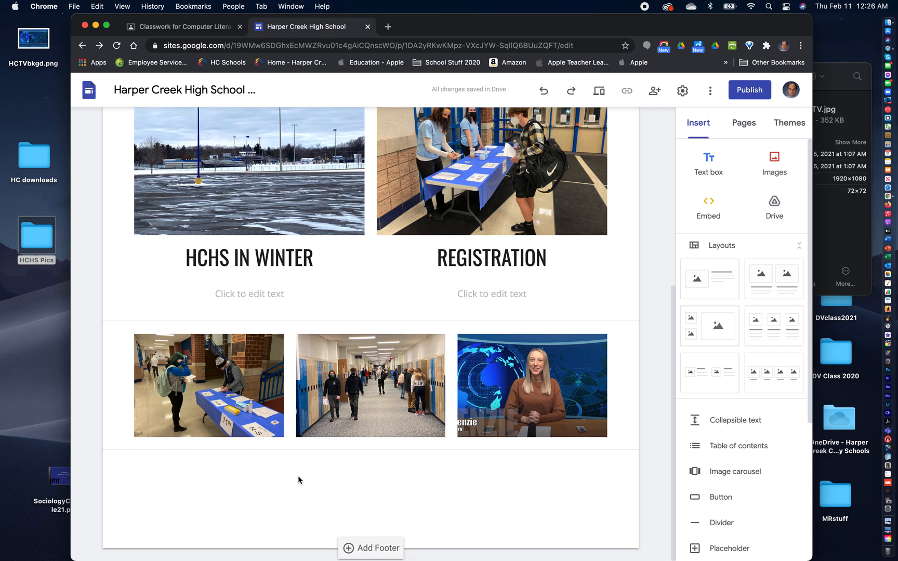
- Add a text box below the bottom photo row, narrow it to the first photo's width, and enter the centered caption Students
click(706, 165)
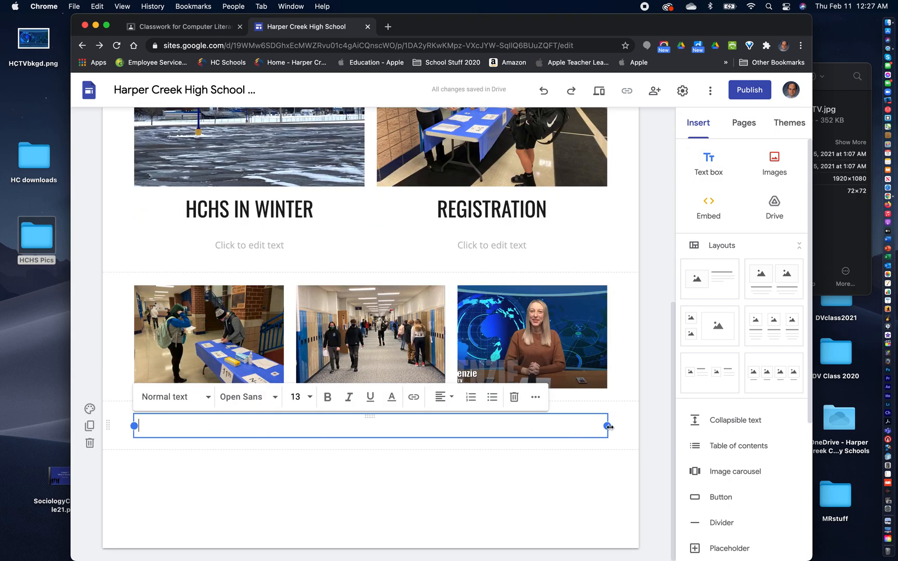
drag(607, 426, 284, 427)
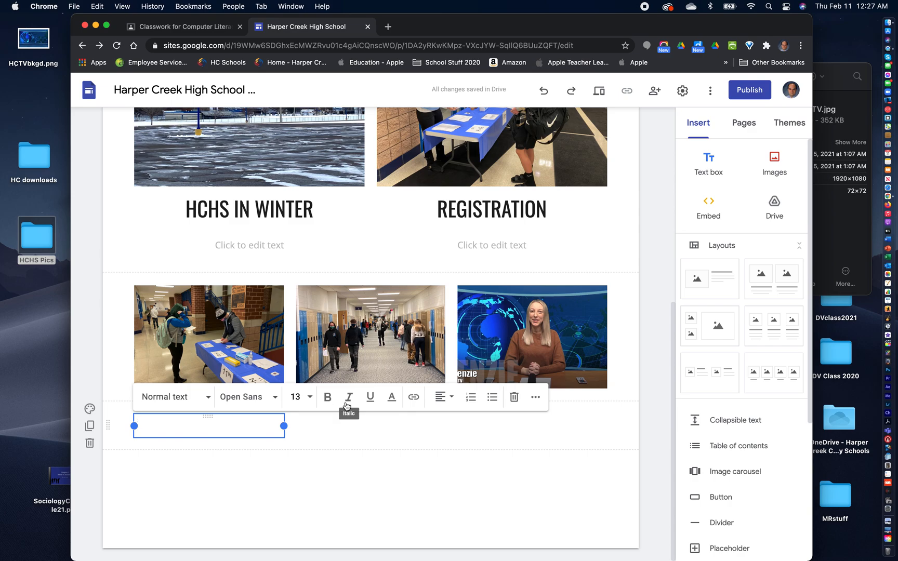
text(Students)
click(443, 398)
click(442, 428)
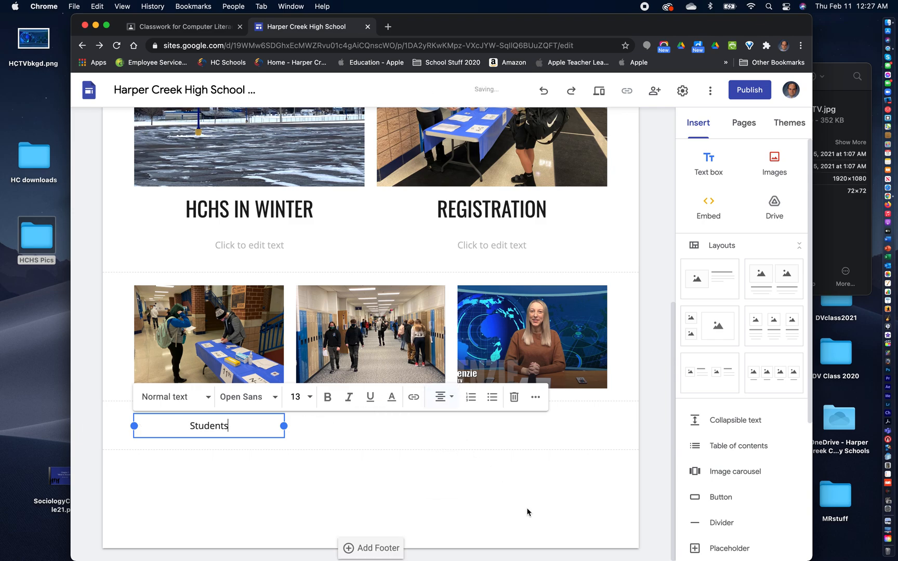
click(373, 517)
click(235, 425)
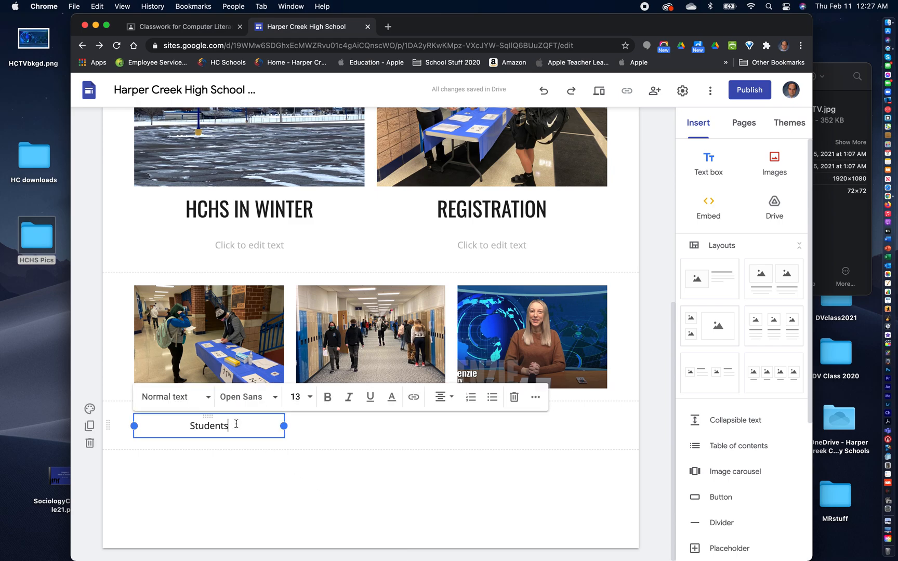
click(238, 415)
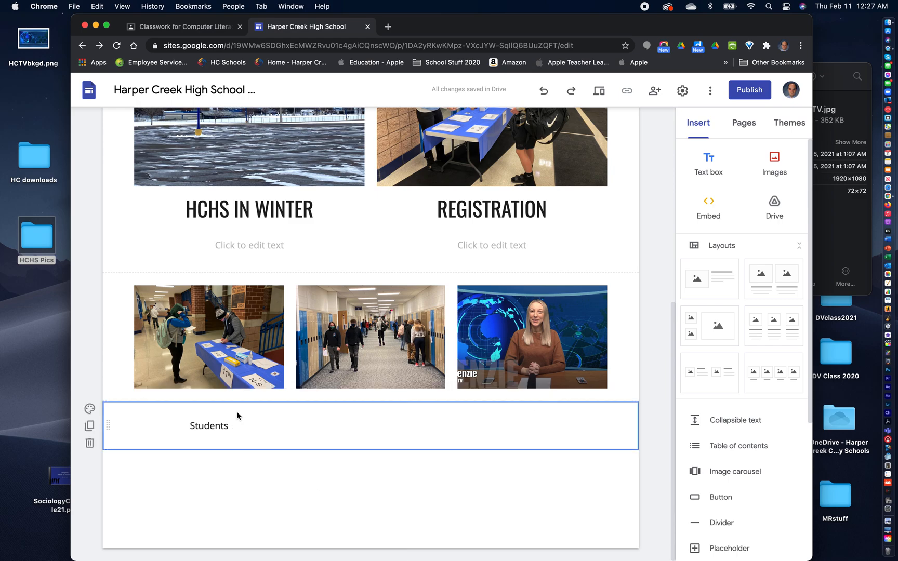
click(232, 426)
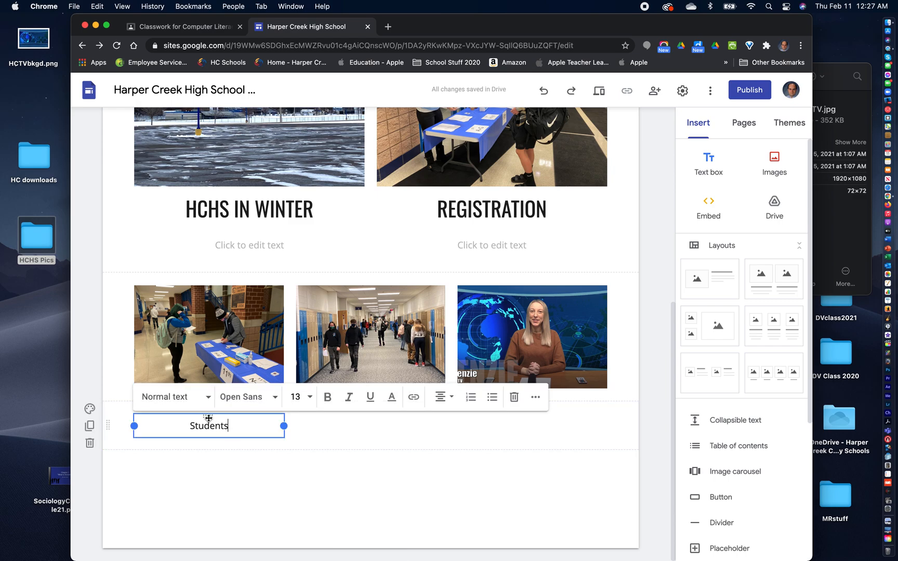
click(311, 427)
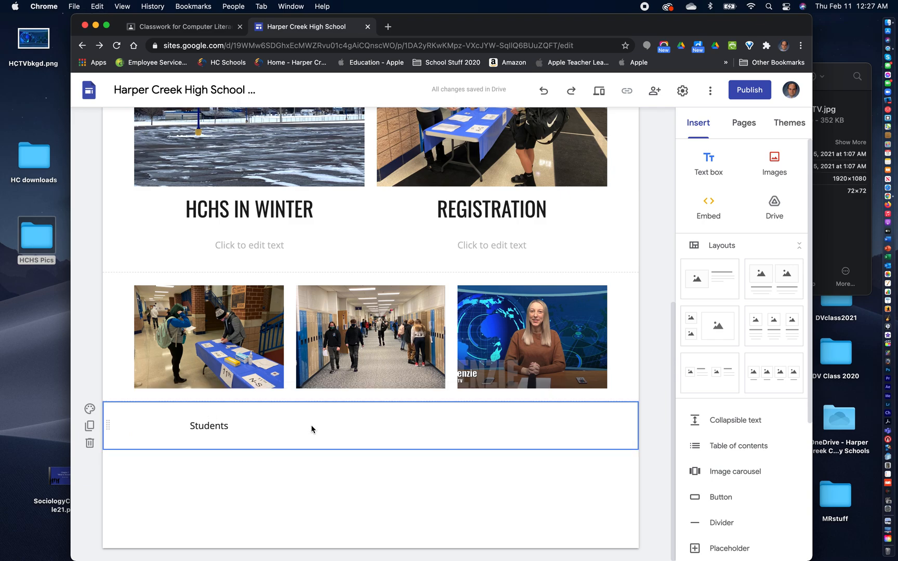
click(261, 425)
click(303, 432)
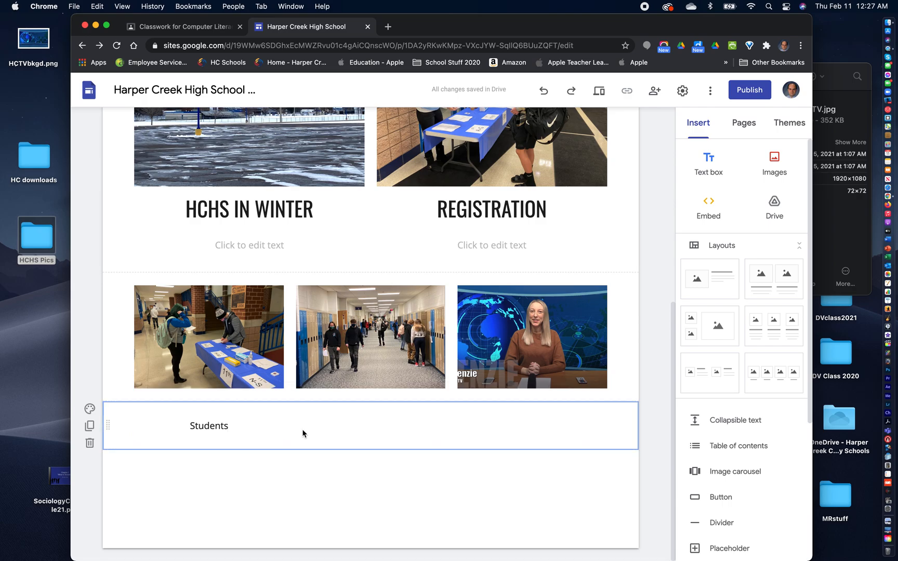
click(259, 431)
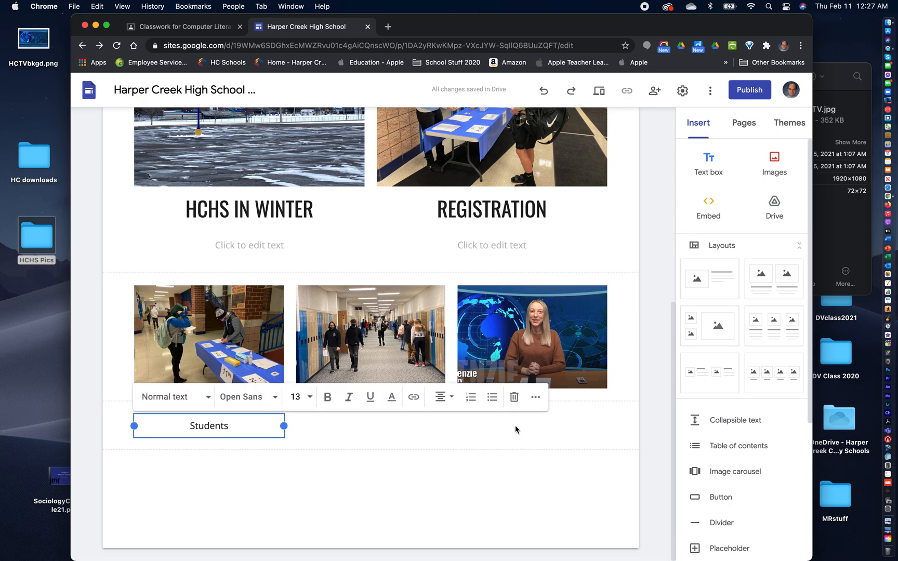
- Try adding a second text box below the Students caption and narrowing it from both sides toward the middle column
click(708, 165)
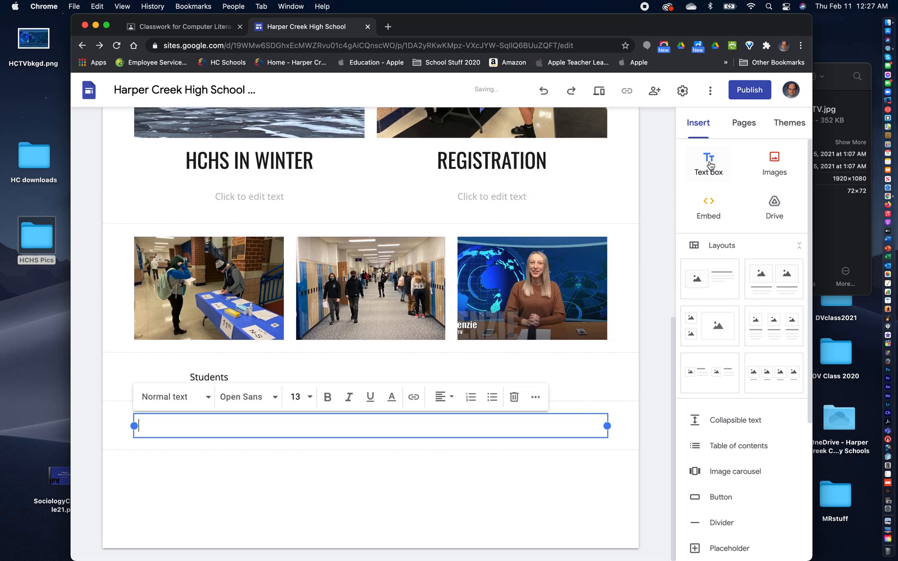
drag(607, 426, 405, 426)
drag(134, 425, 386, 489)
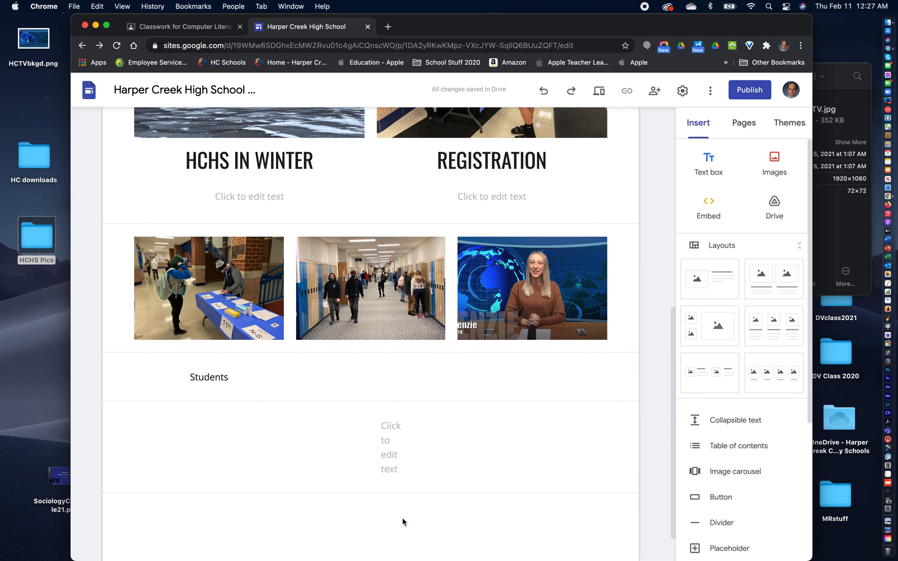
click(393, 441)
click(393, 440)
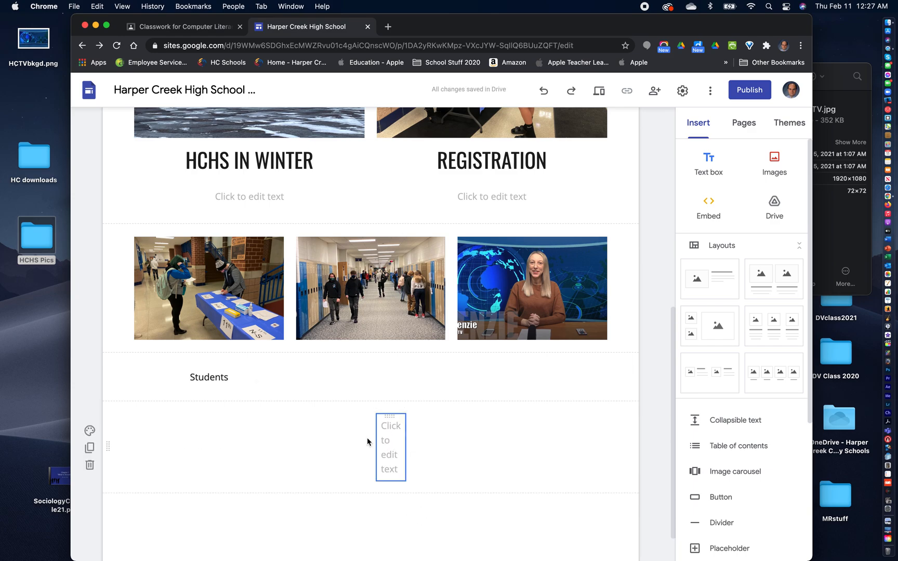
- Undo the second text box with its resizing, and the centering of the Students caption
click(97, 6)
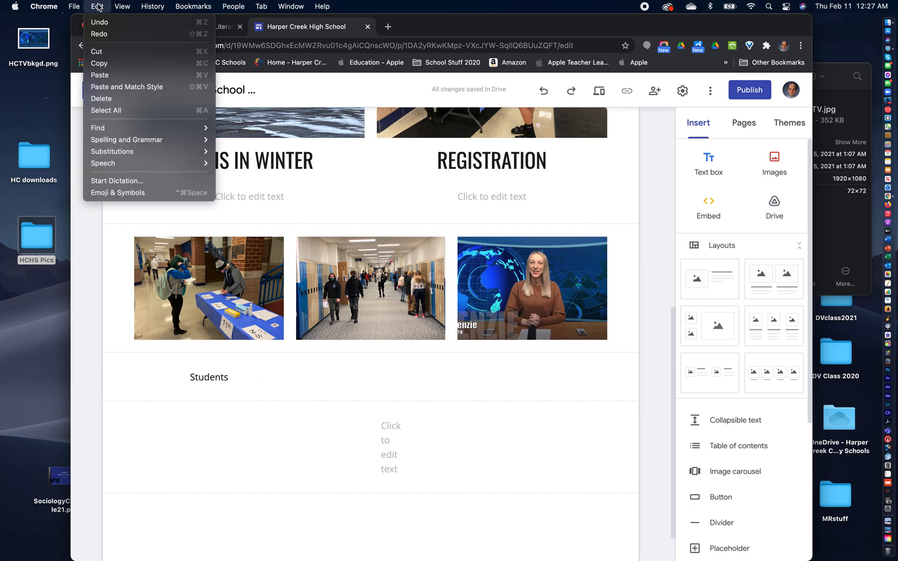
click(107, 25)
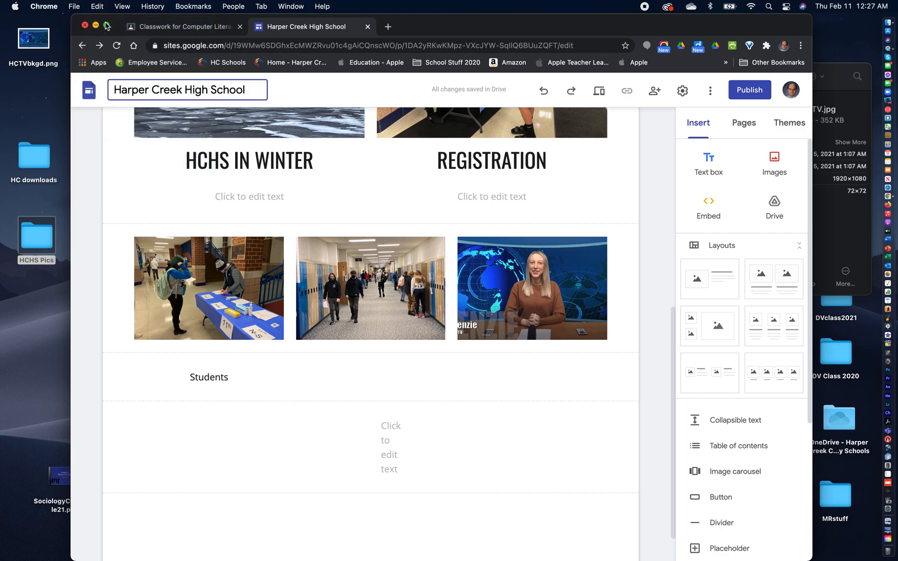
click(96, 5)
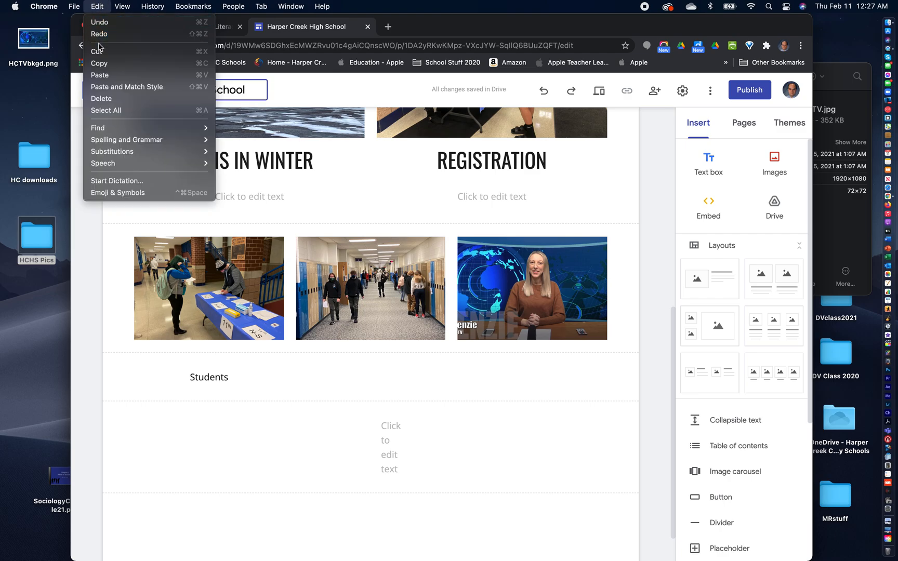
click(529, 88)
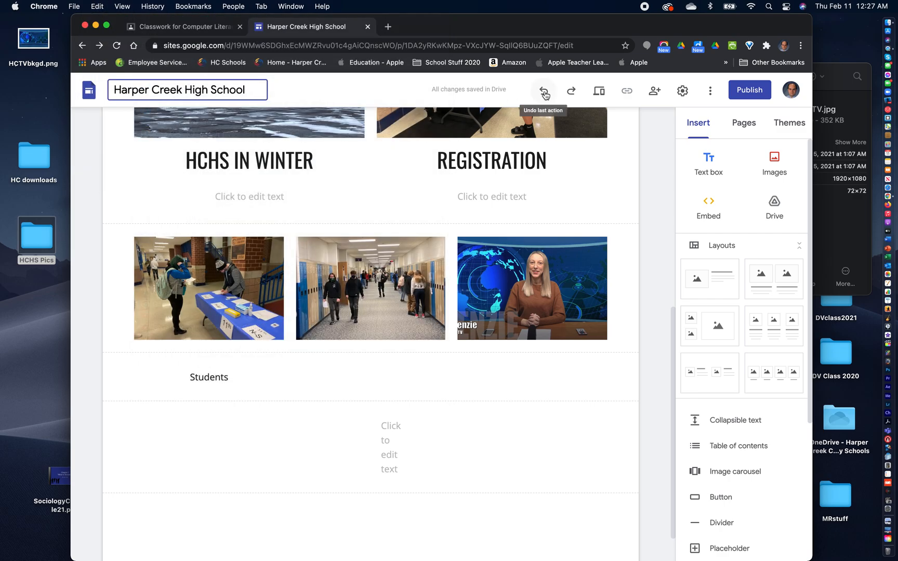
click(543, 91)
click(543, 91)
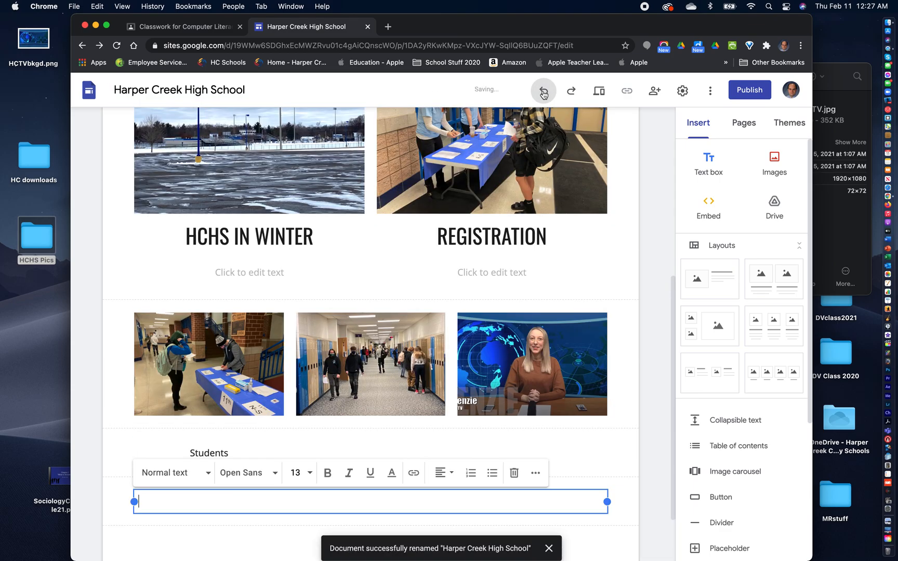
click(543, 91)
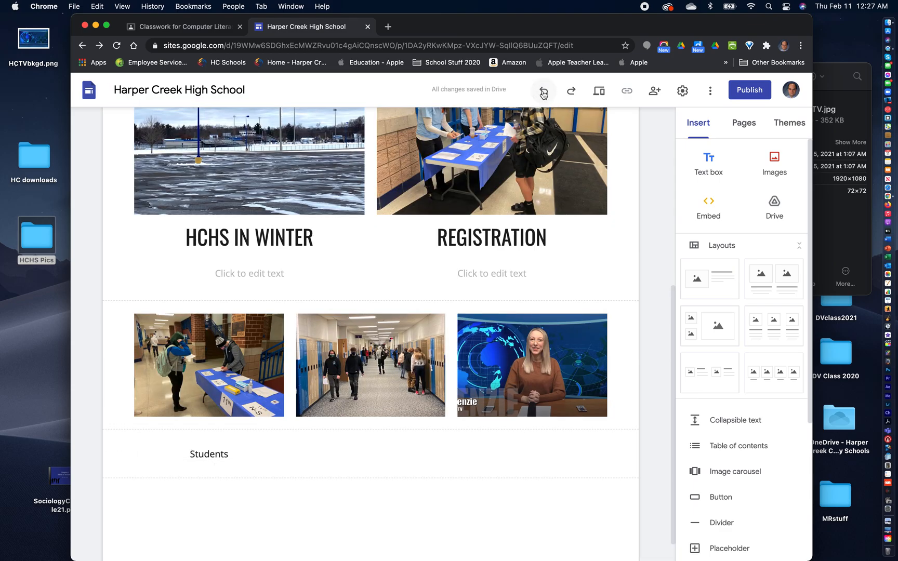
click(543, 93)
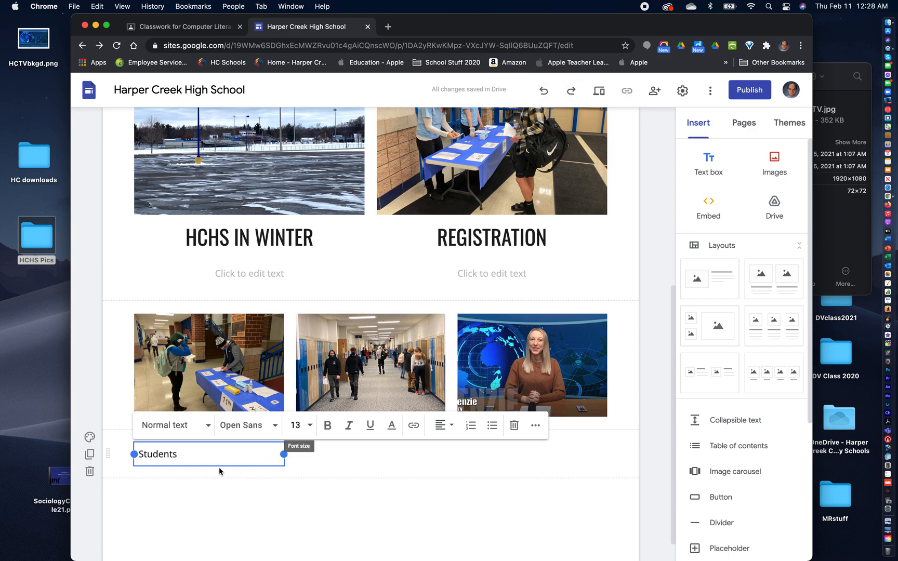
- Center the Students caption in its text box and make it bold
click(441, 427)
click(441, 457)
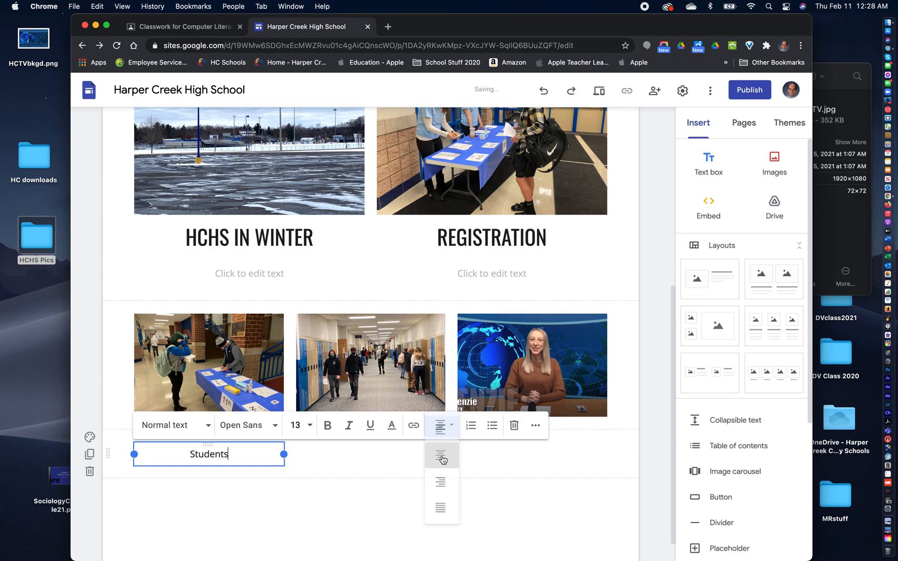
click(328, 428)
drag(232, 456, 184, 453)
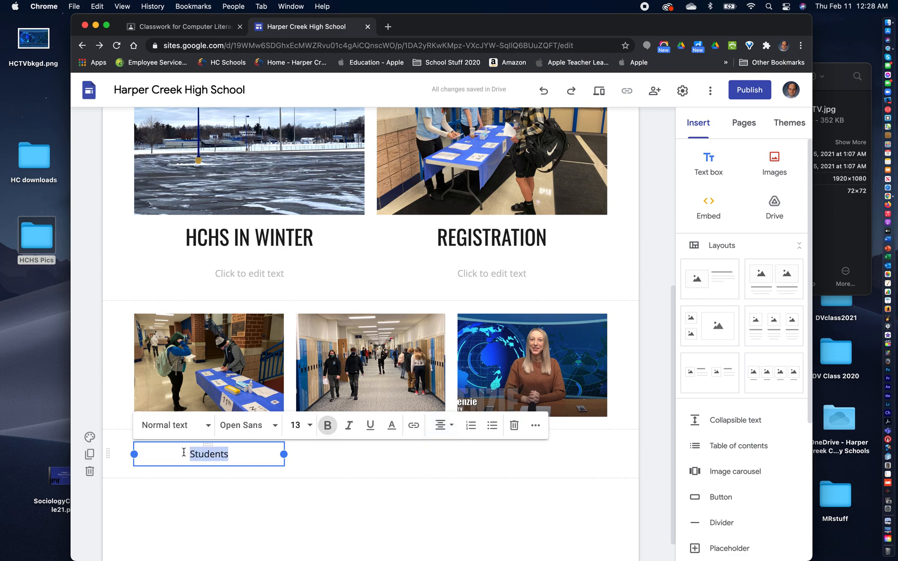
click(328, 424)
click(340, 526)
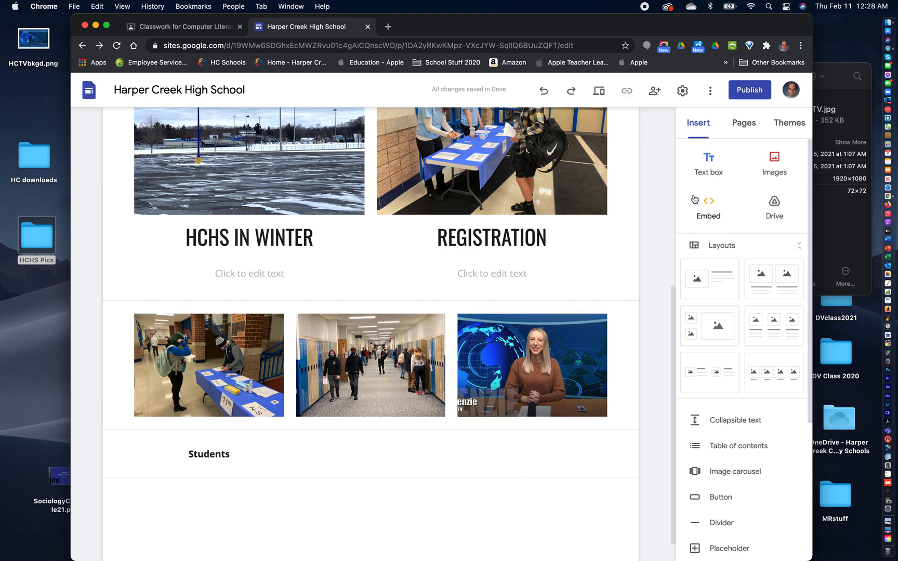
- Add two text boxes below the Students caption and fit the lower one into the caption row at the middle photo's width
click(708, 166)
click(708, 166)
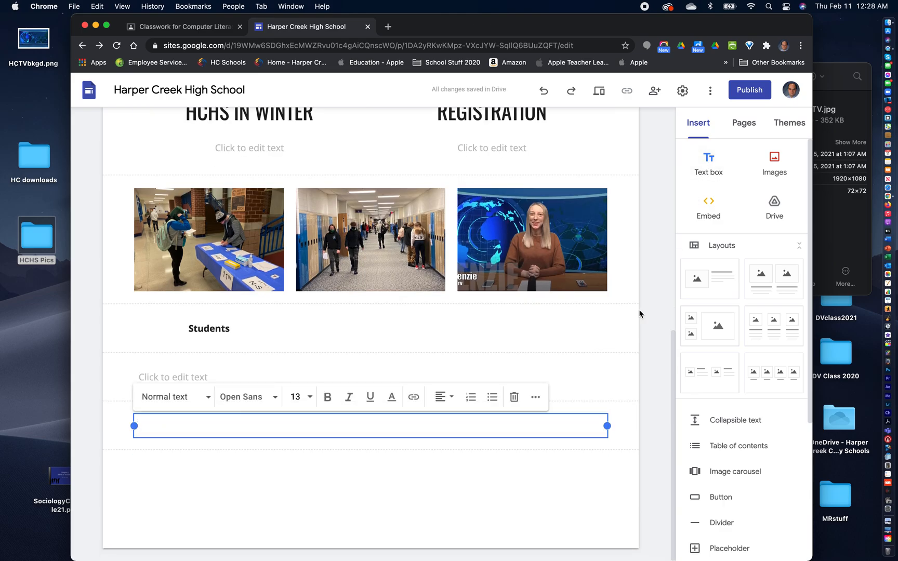
drag(607, 425, 244, 426)
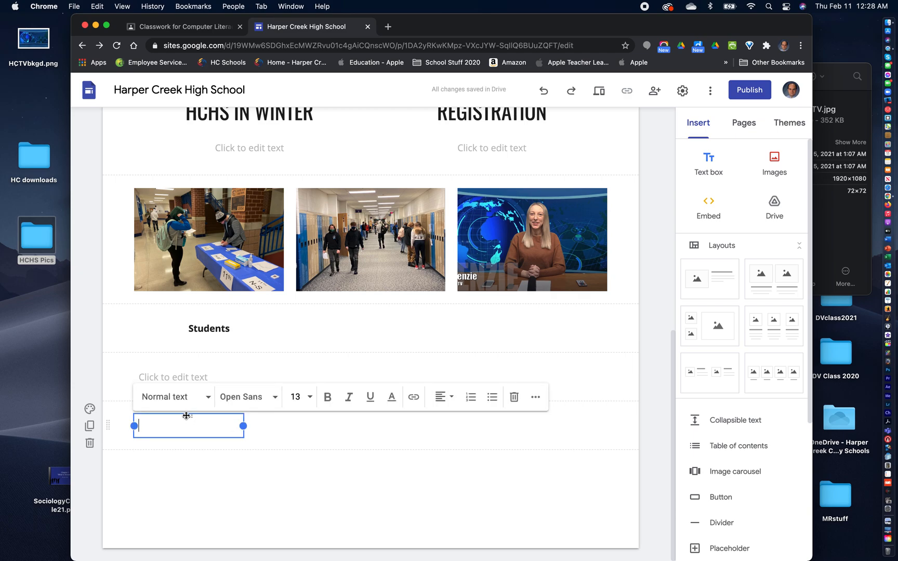
drag(193, 414, 332, 316)
click(356, 380)
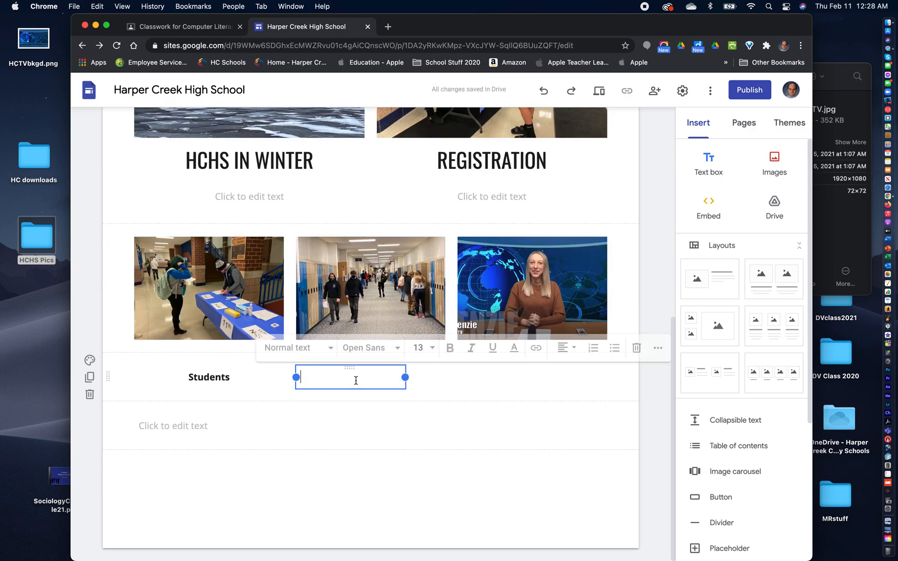
drag(408, 378, 446, 378)
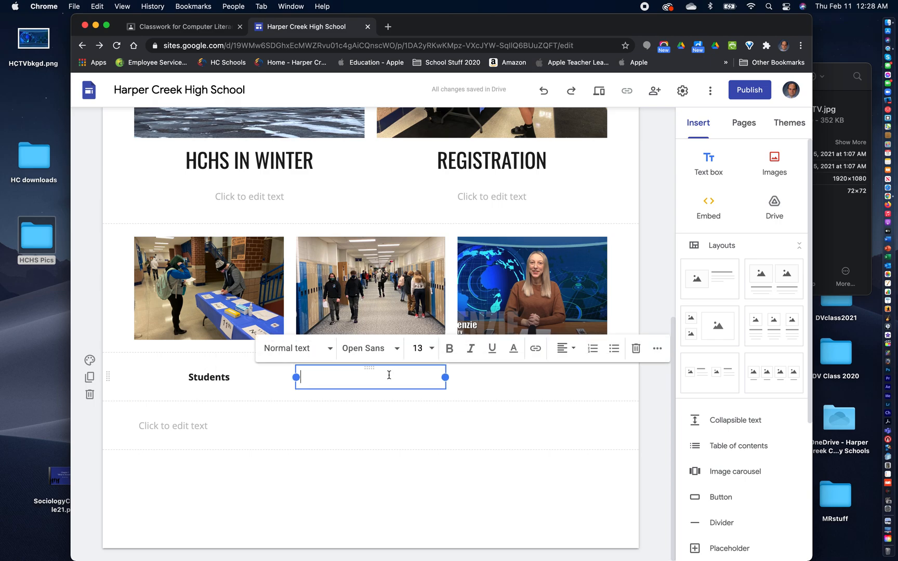
- Enter the caption Students in the Hall under the middle photo, and make it bold and centered
text(Studen)
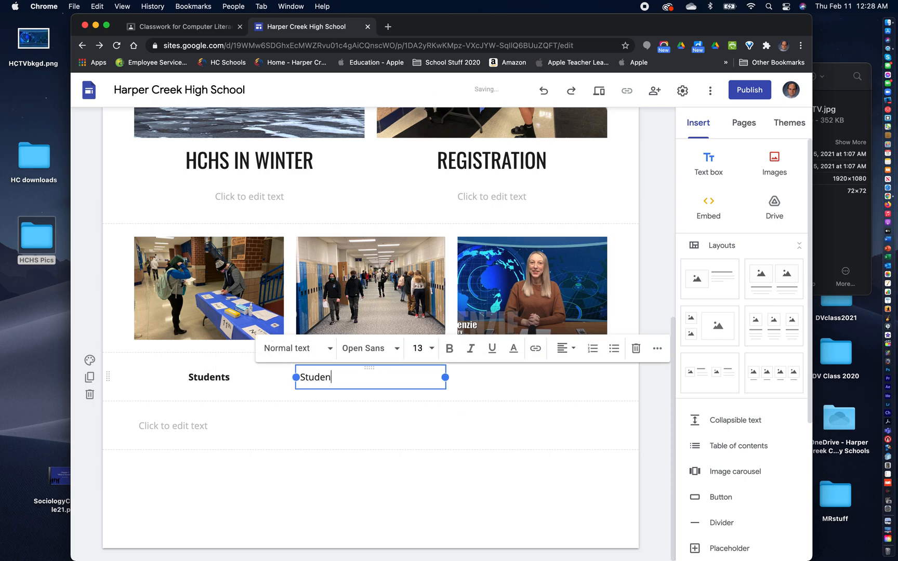
text(ts in the Hall)
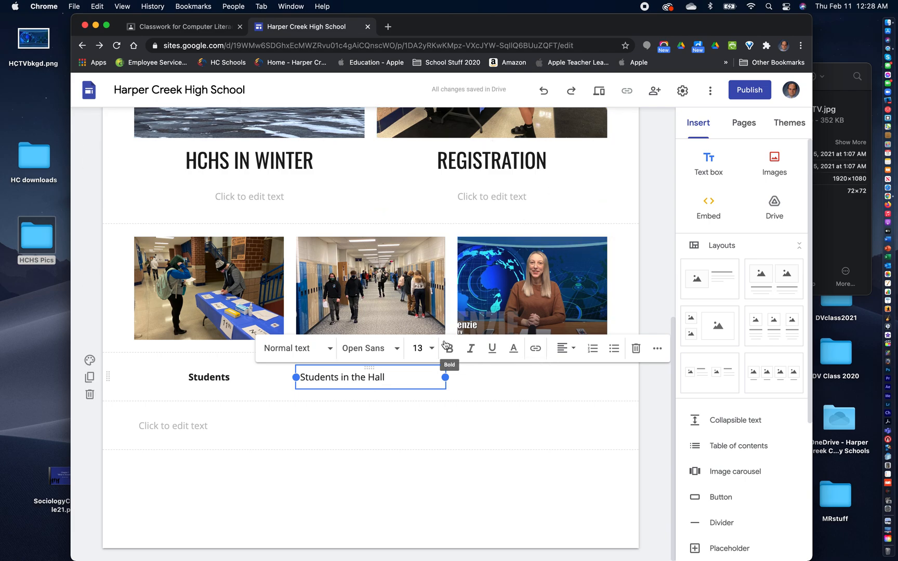
drag(389, 376, 296, 377)
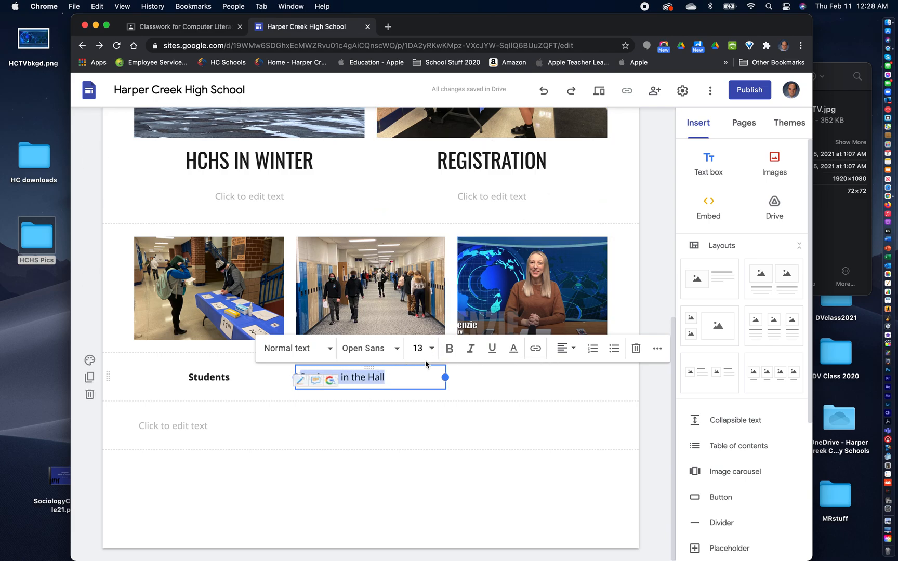
click(449, 349)
click(565, 348)
click(562, 378)
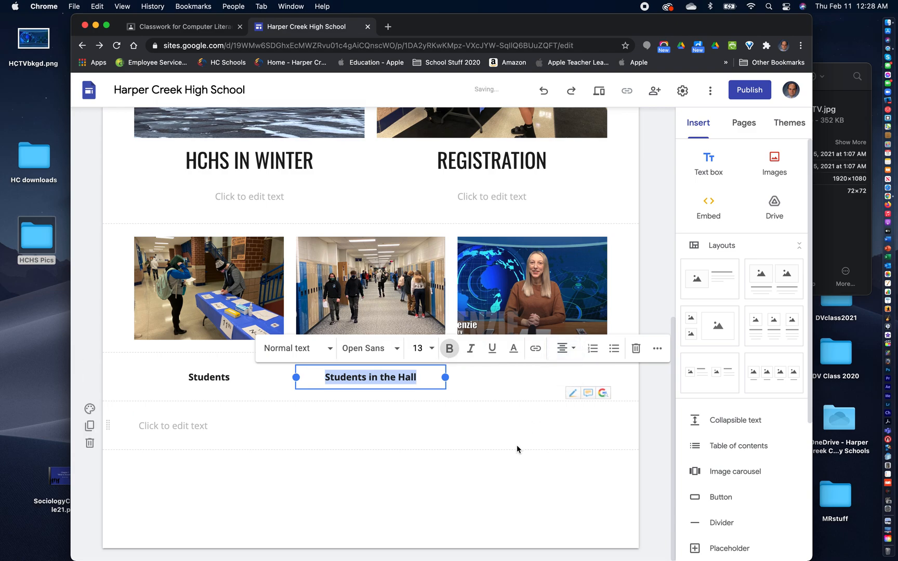
click(516, 450)
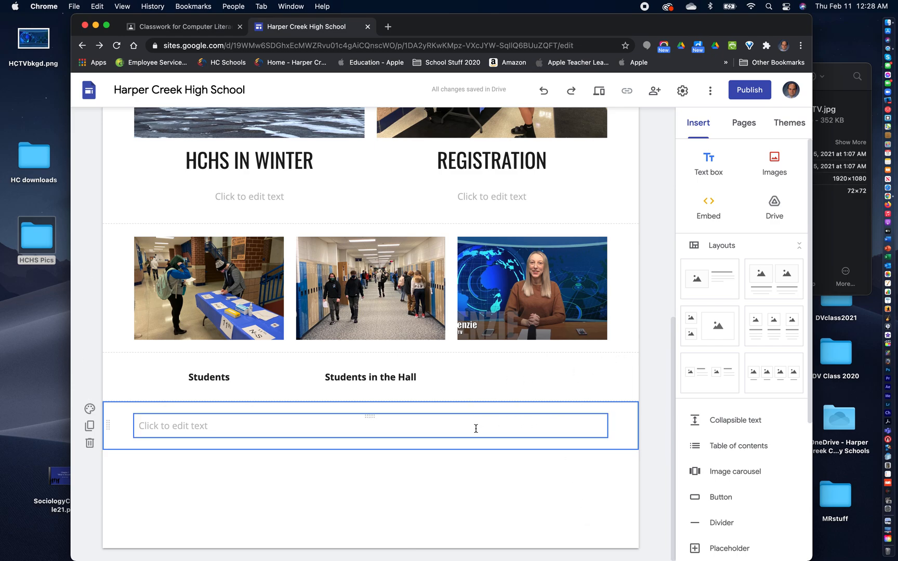
- Add another text box and fit it into the caption row under the third photo, matching that photo's width
click(218, 426)
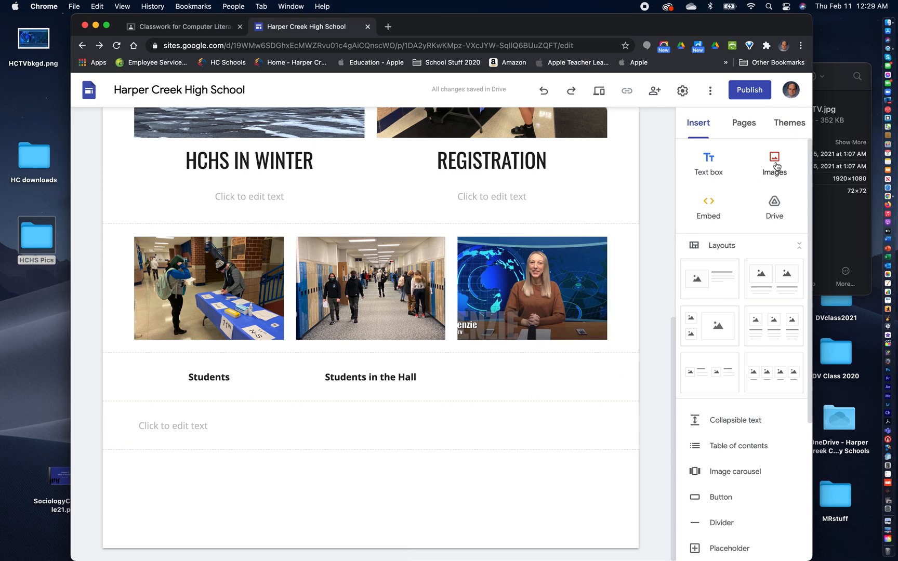
click(707, 161)
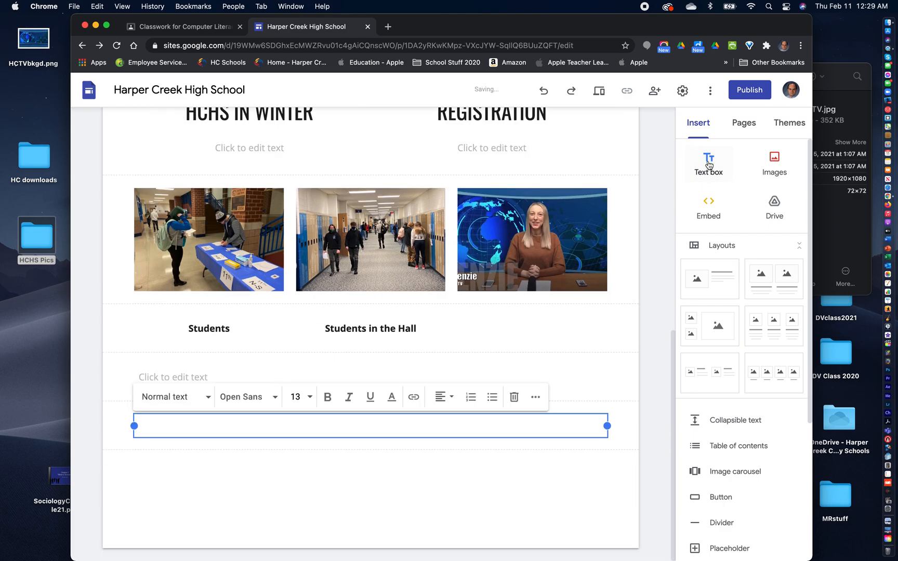
click(575, 427)
drag(607, 426, 191, 421)
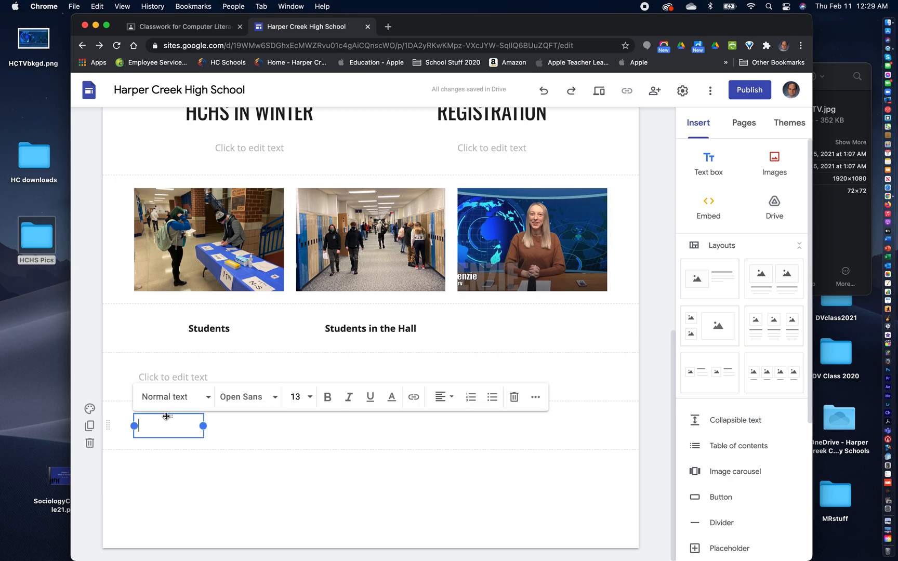
drag(167, 415, 503, 338)
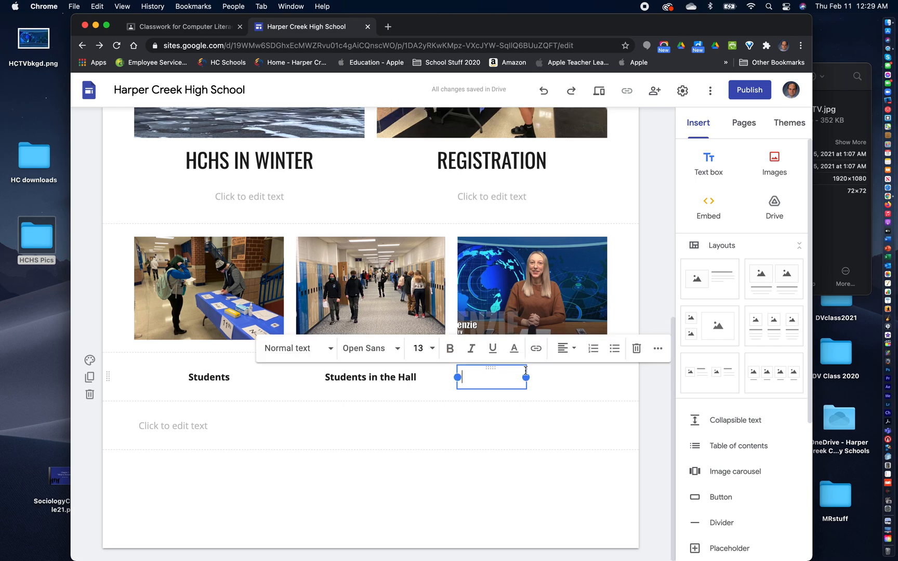
drag(526, 377, 555, 379)
drag(592, 381, 605, 377)
click(531, 377)
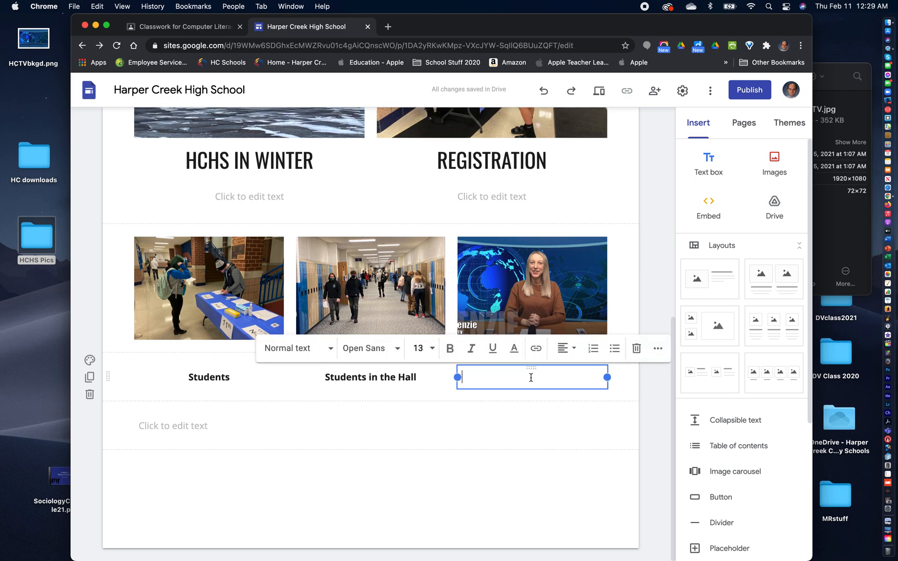
- Enter the caption HCTV under the third photo, and make it bold and centered
text(HCTV)
double_click(473, 377)
click(448, 353)
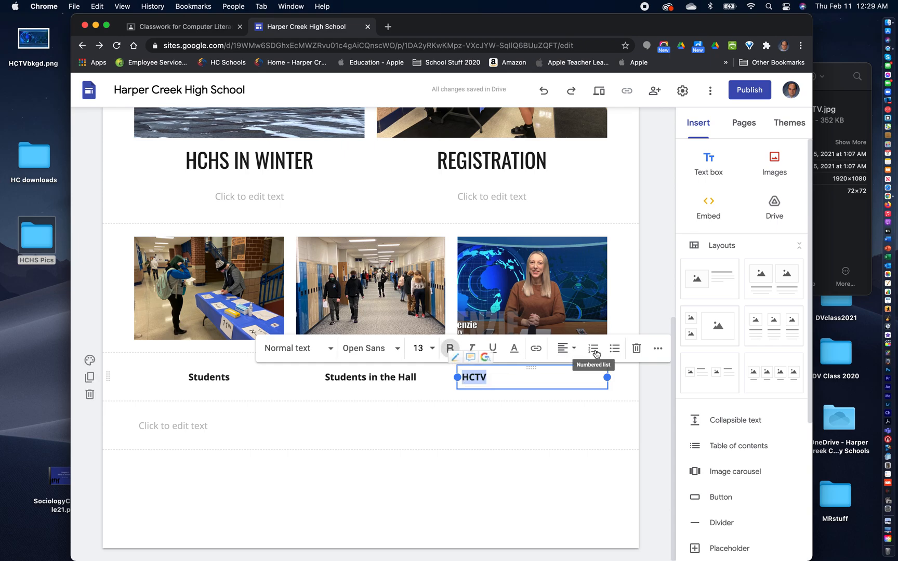
click(573, 349)
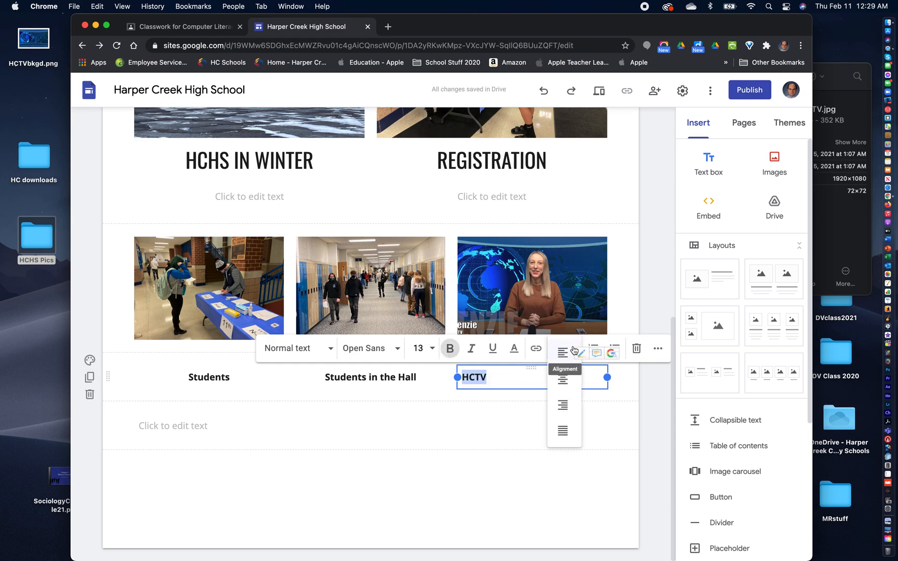
click(563, 379)
click(552, 481)
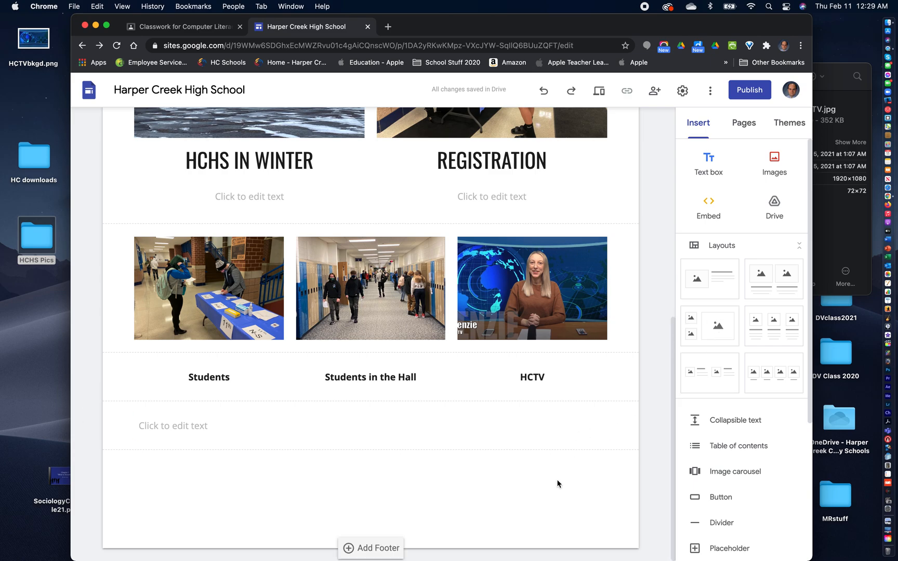
scroll(558, 483, up, 2)
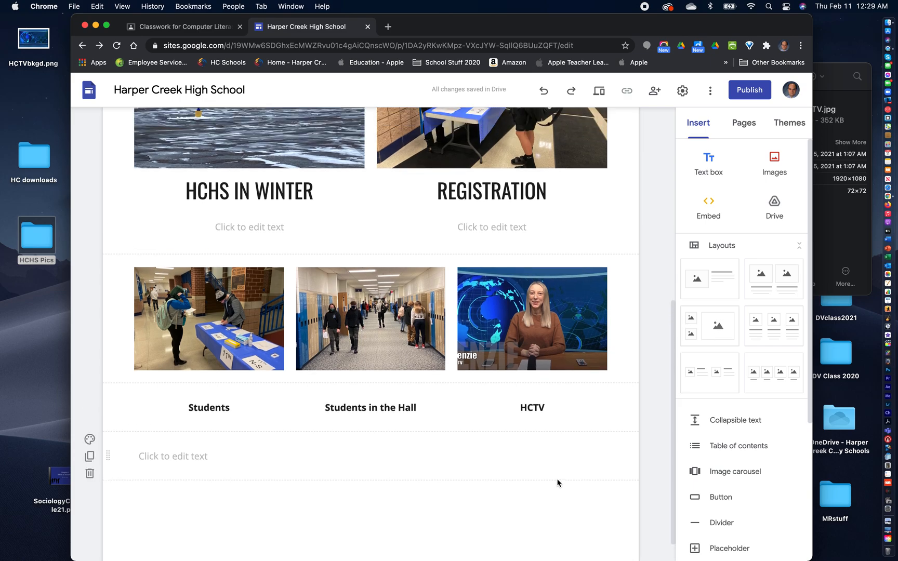
scroll(558, 484, down, 2)
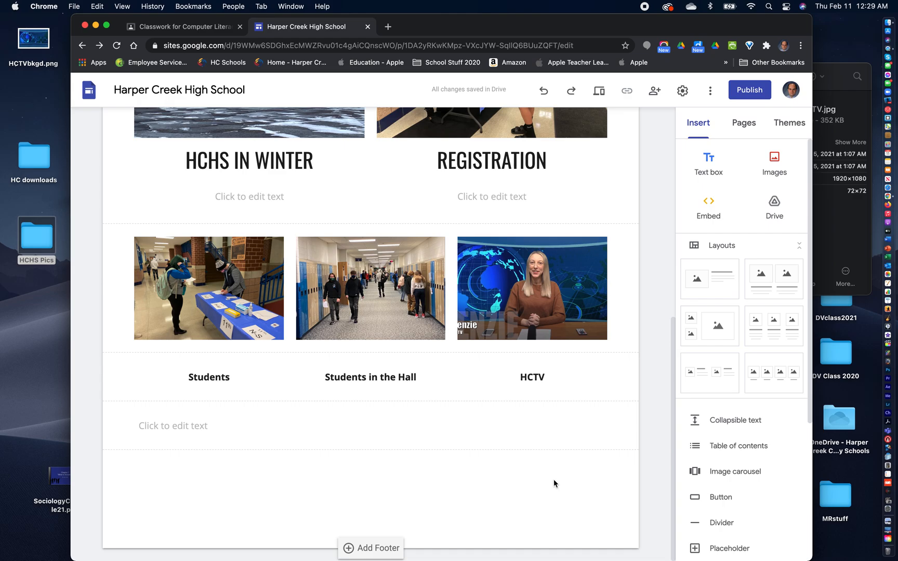
scroll(553, 479, up, 10)
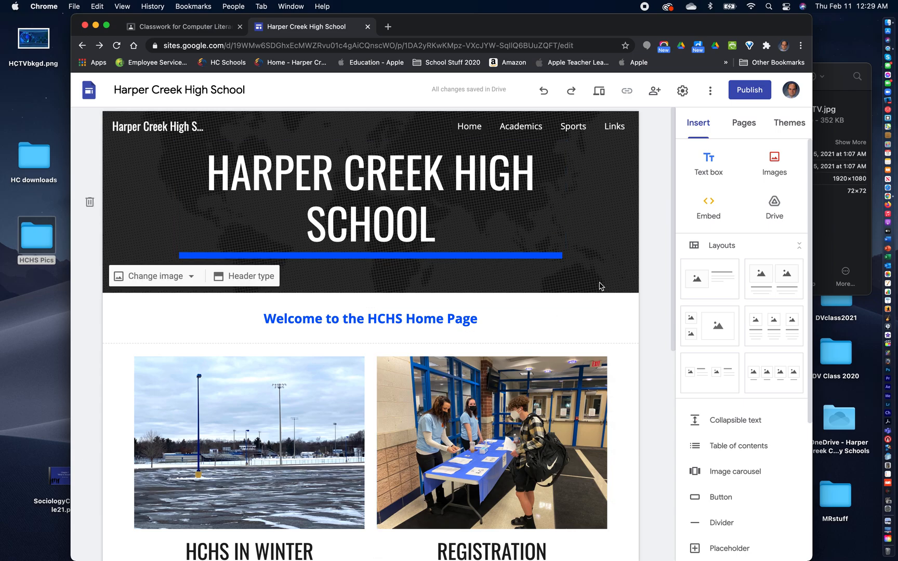
scroll(615, 317, down, 10)
click(577, 431)
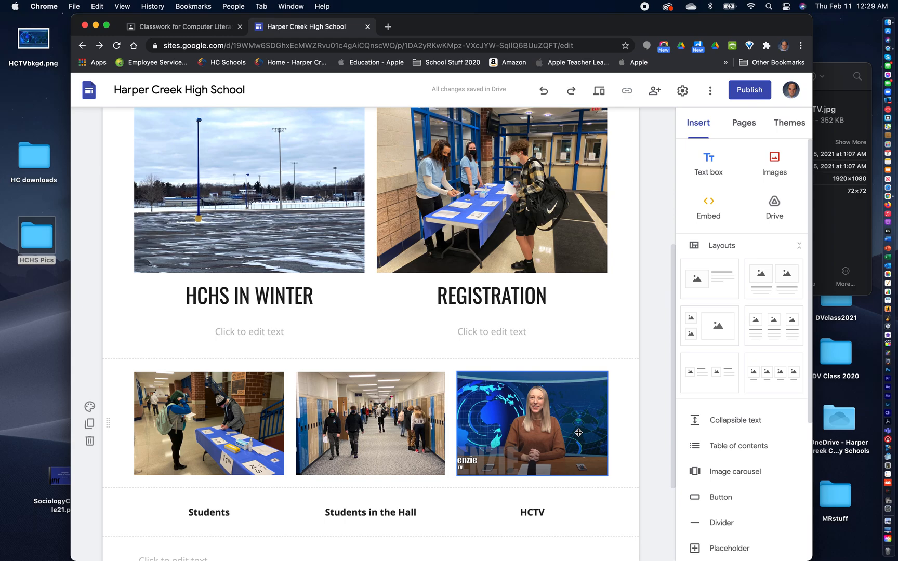
- Fill the empty text box below the caption row with a long string of random capital letters as sample text
click(302, 429)
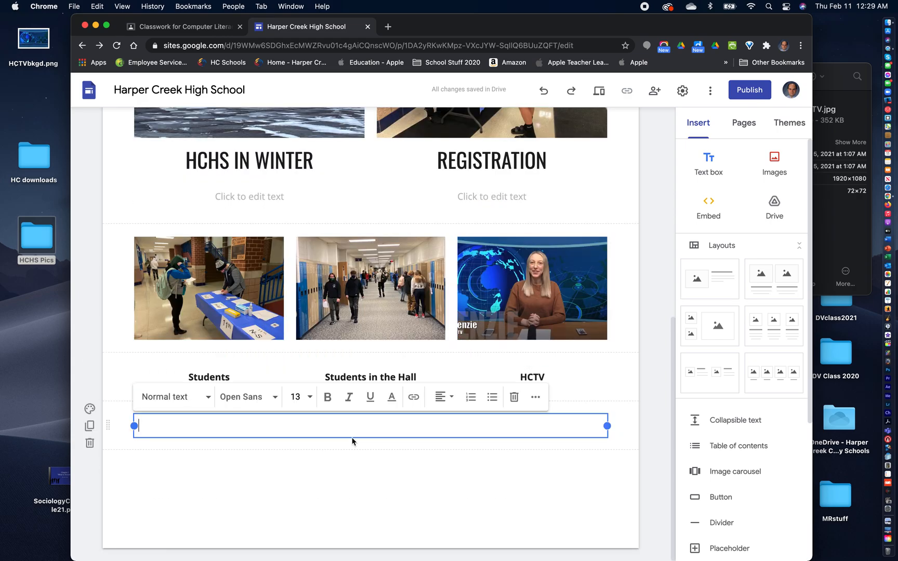
text(HLJHLHLHLHLHLKHLKH)
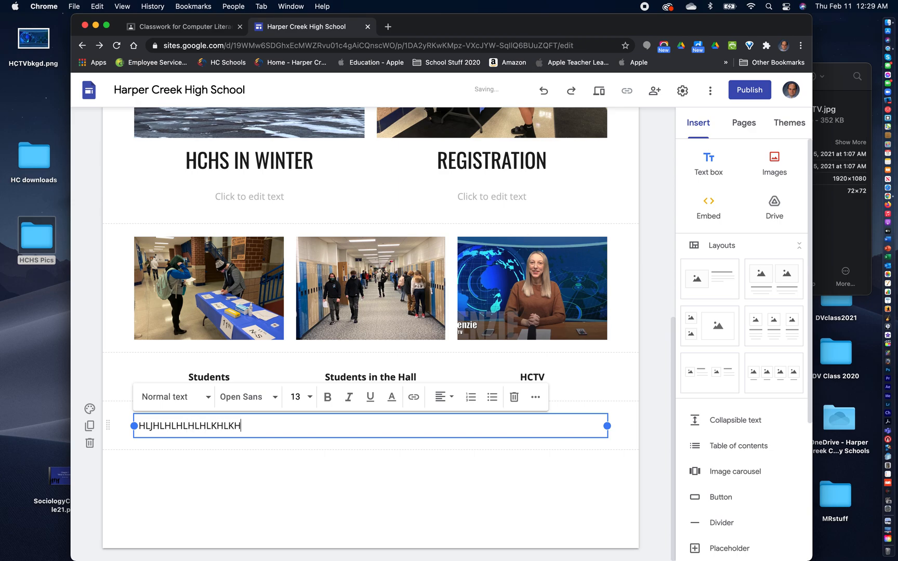
text(LHJLHLKHJLKHHKJGKJGHKJHKJHGKJ)
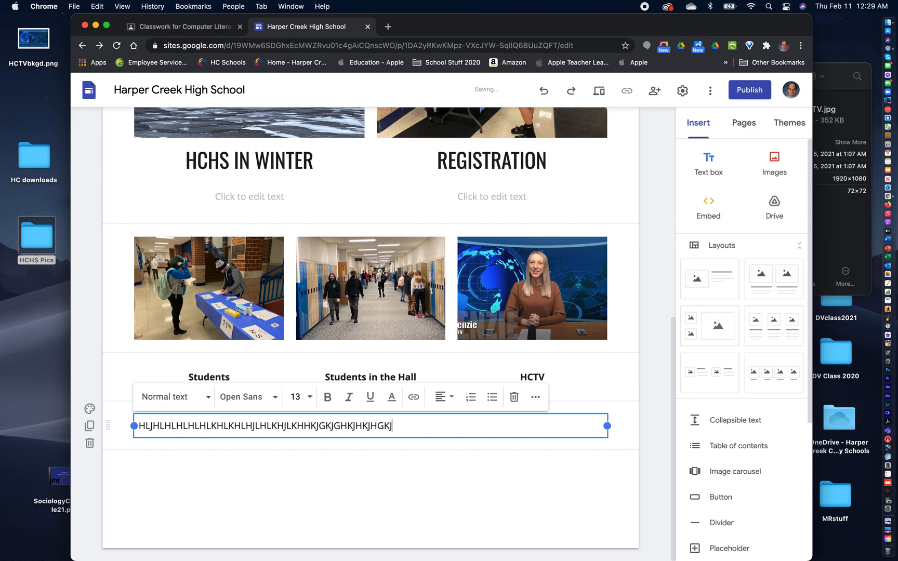
text(GHKGKGKGKJ)
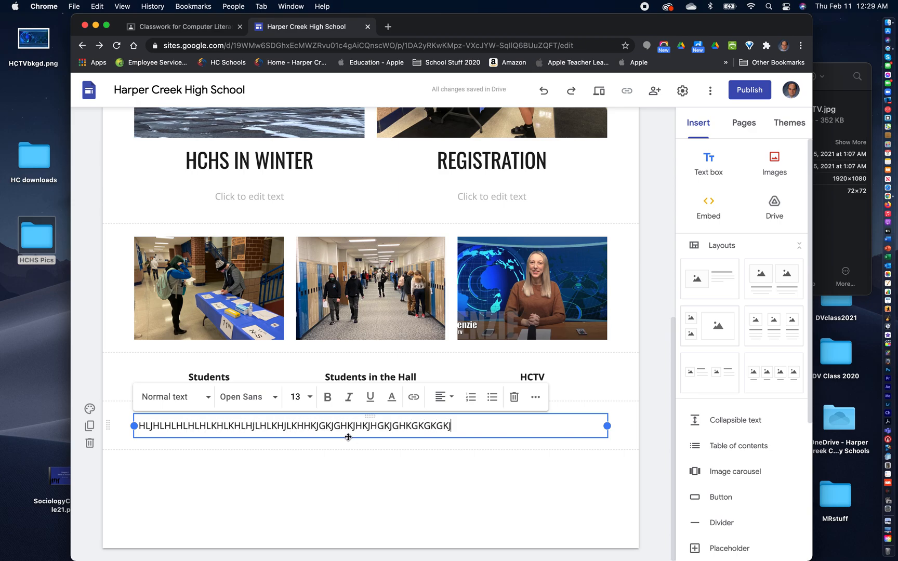
- Narrow the sample text box to one photo's width and move it to the middle column
drag(606, 426, 262, 448)
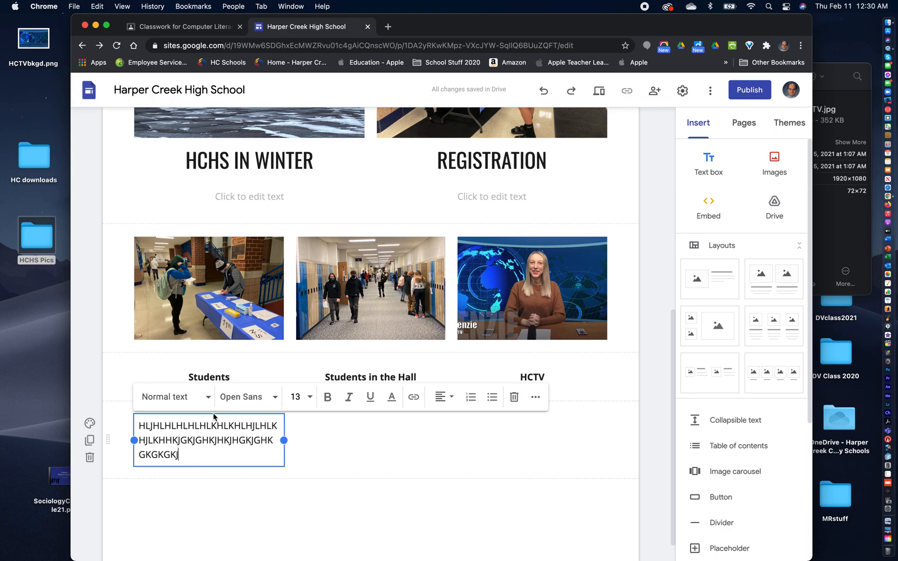
drag(206, 415, 382, 425)
click(572, 442)
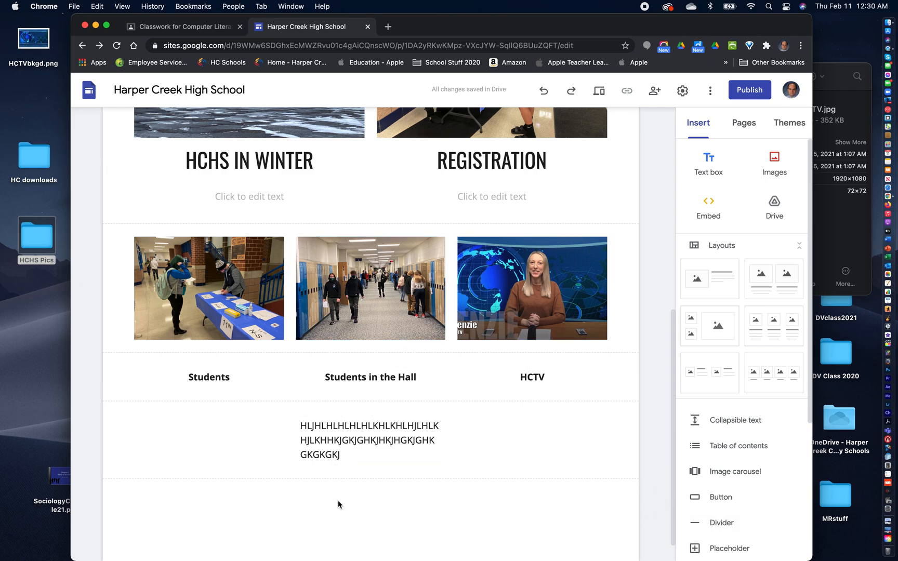
- Insert two dividers, placing one directly below the caption row and the other directly above the three-photo row
click(719, 522)
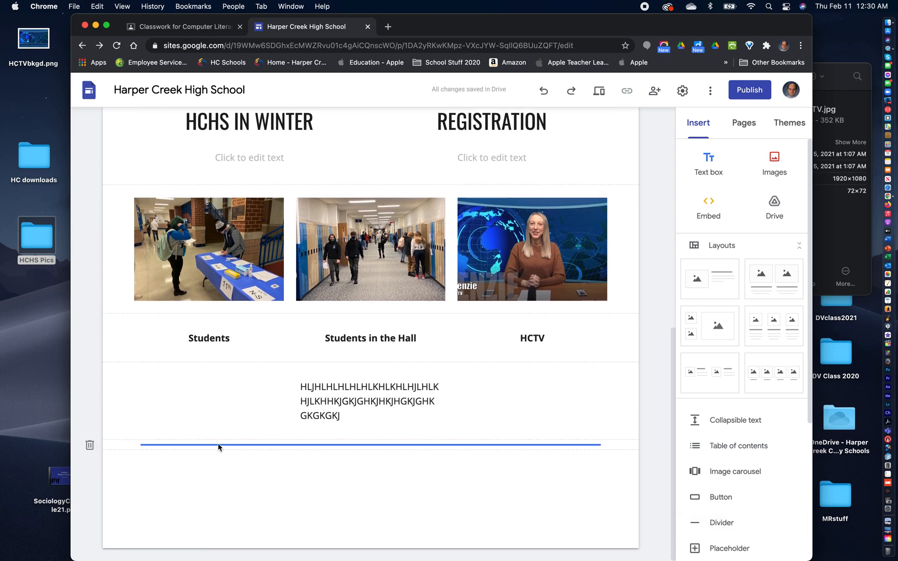
drag(354, 447, 359, 364)
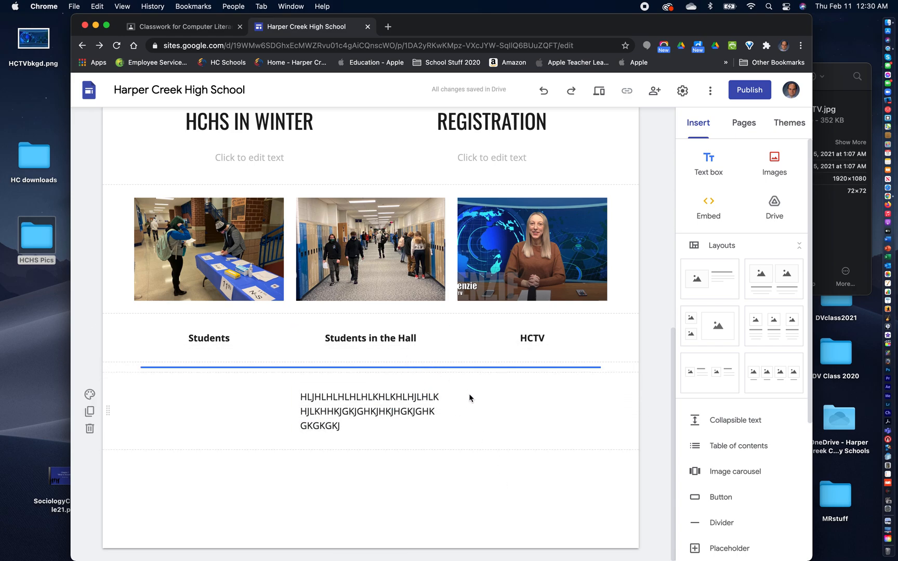
click(720, 523)
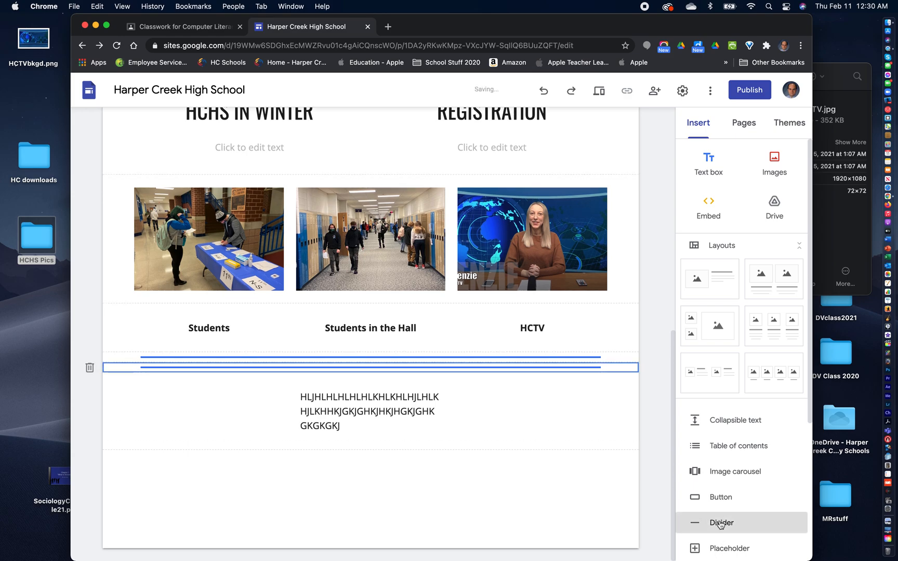
click(391, 356)
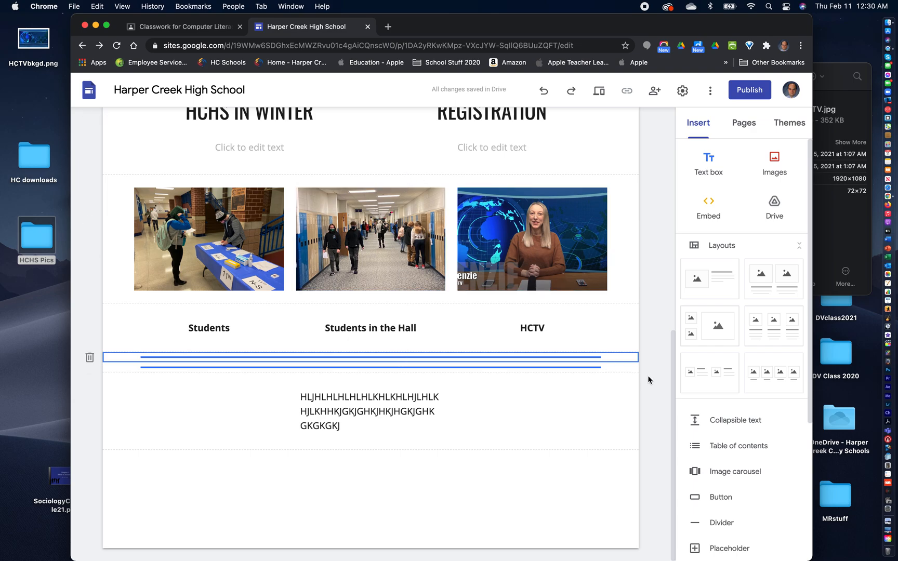
drag(608, 358, 599, 176)
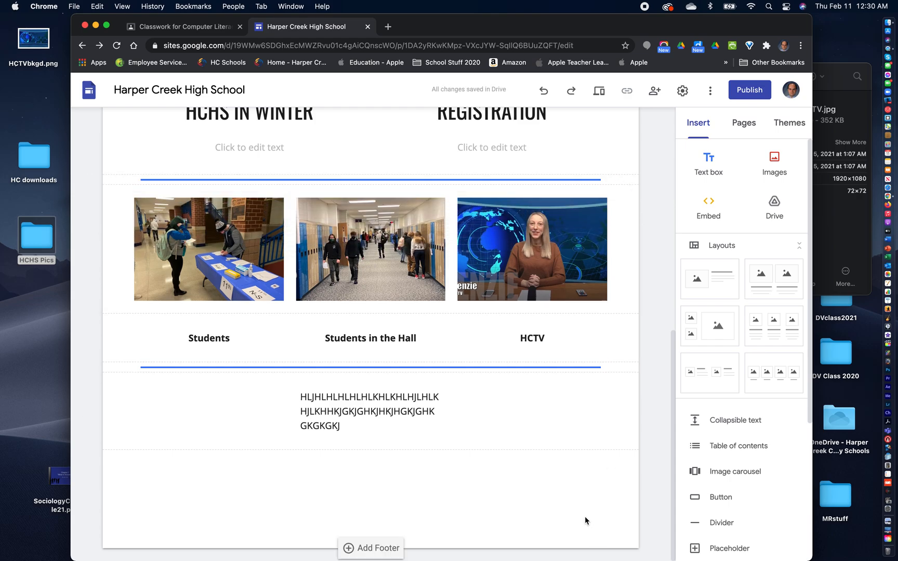
scroll(585, 517, up, 10)
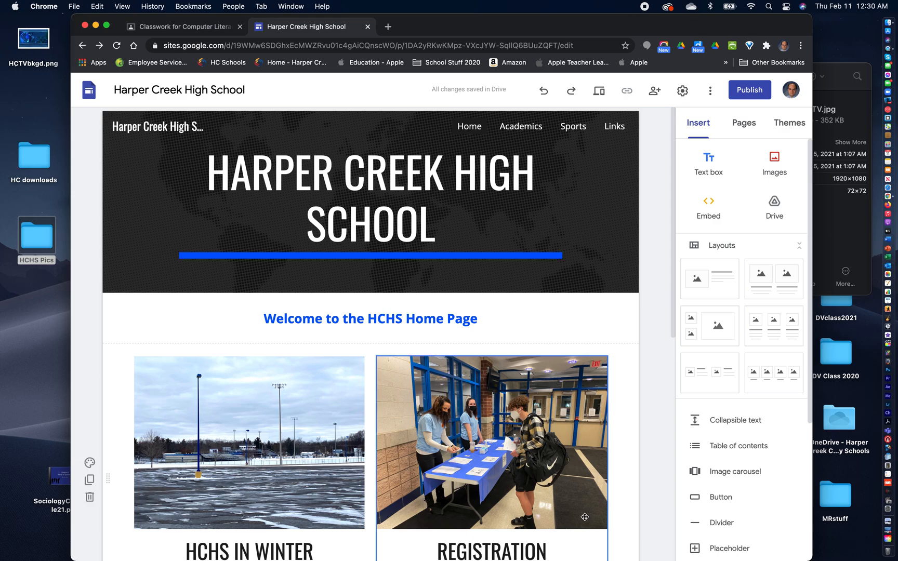
scroll(584, 516, down, 8)
scroll(585, 521, up, 3)
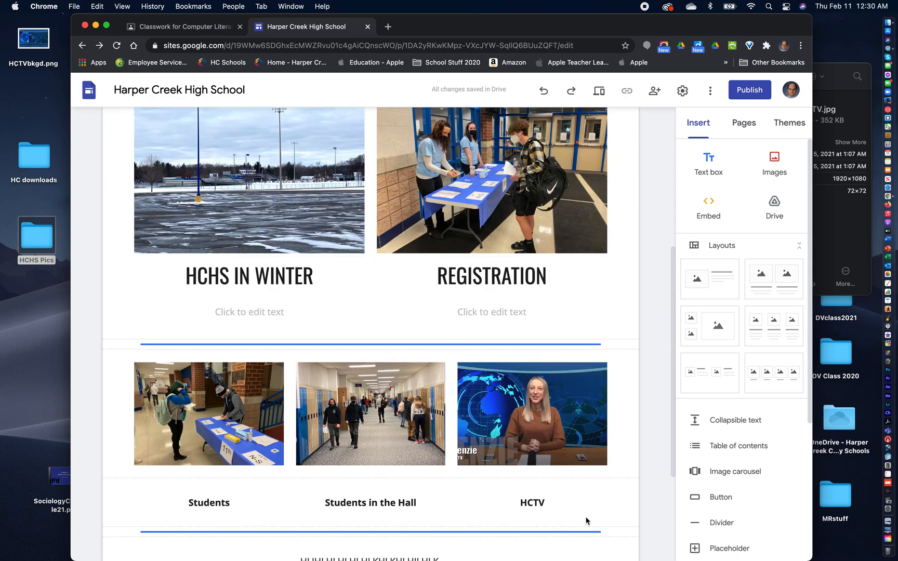
scroll(586, 521, up, 5)
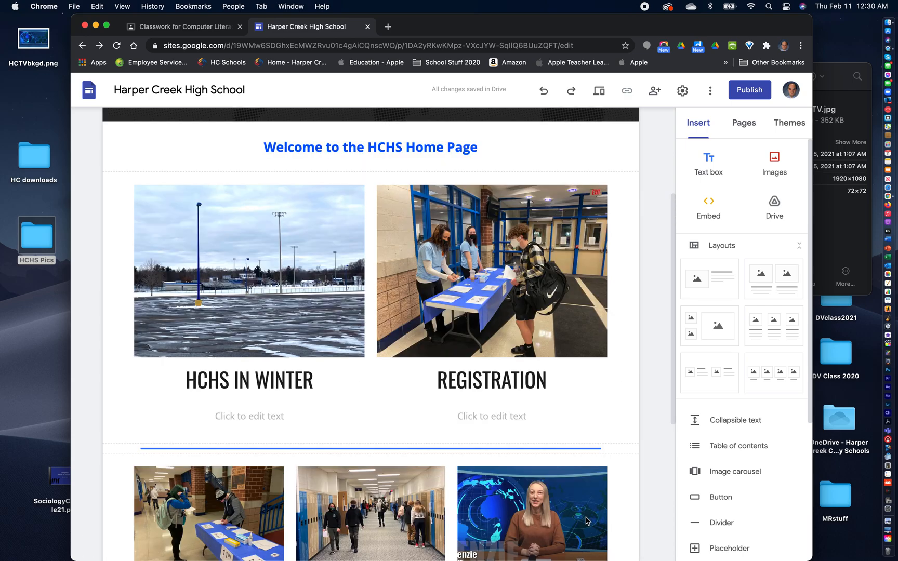
- Open the site's Links page for editing
scroll(586, 516, down, 8)
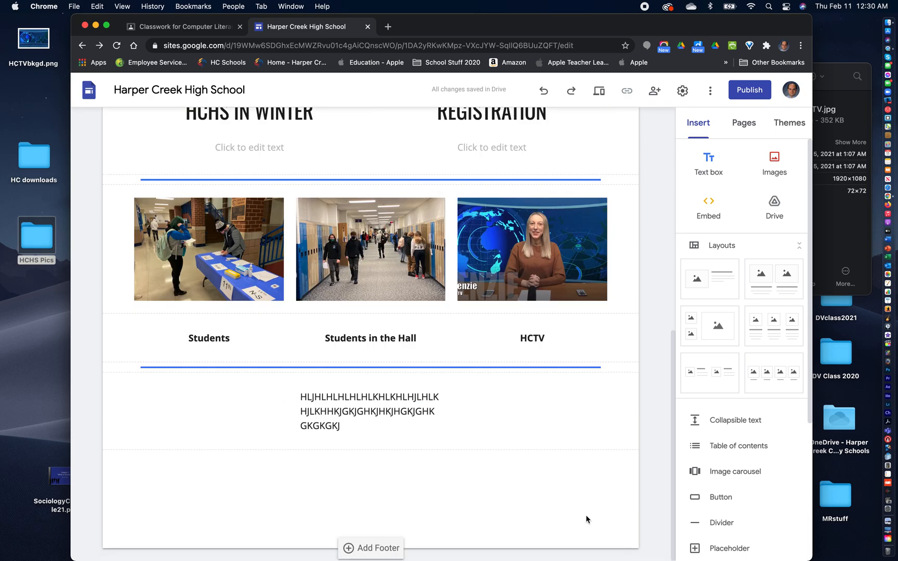
scroll(585, 512, up, 8)
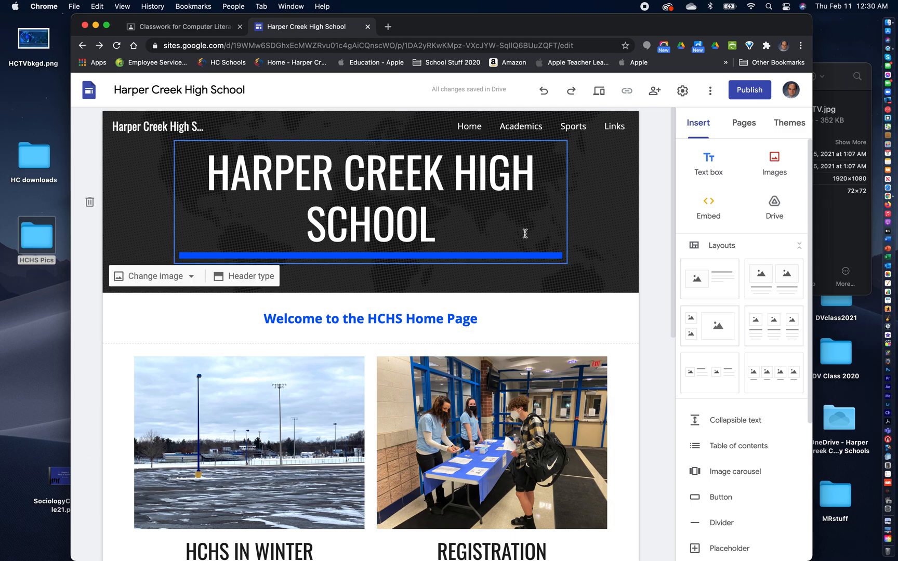
click(613, 127)
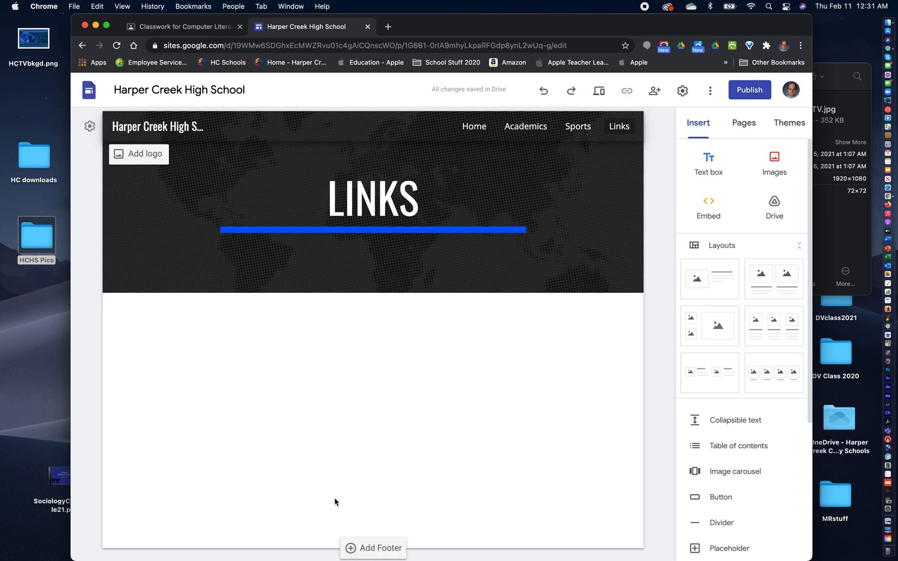
drag(641, 26, 663, 26)
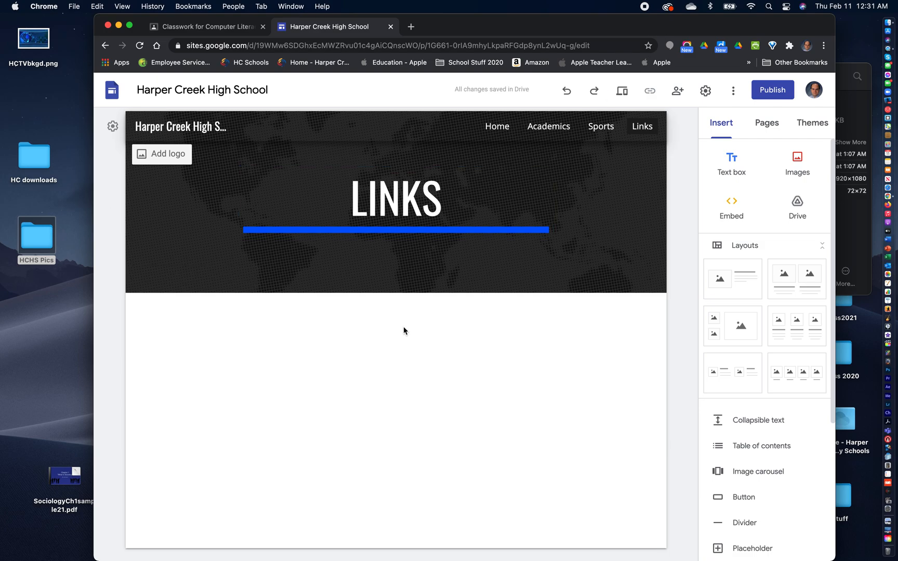
- Add a text box below the Links header reading HCTV Video News and center the text
click(733, 159)
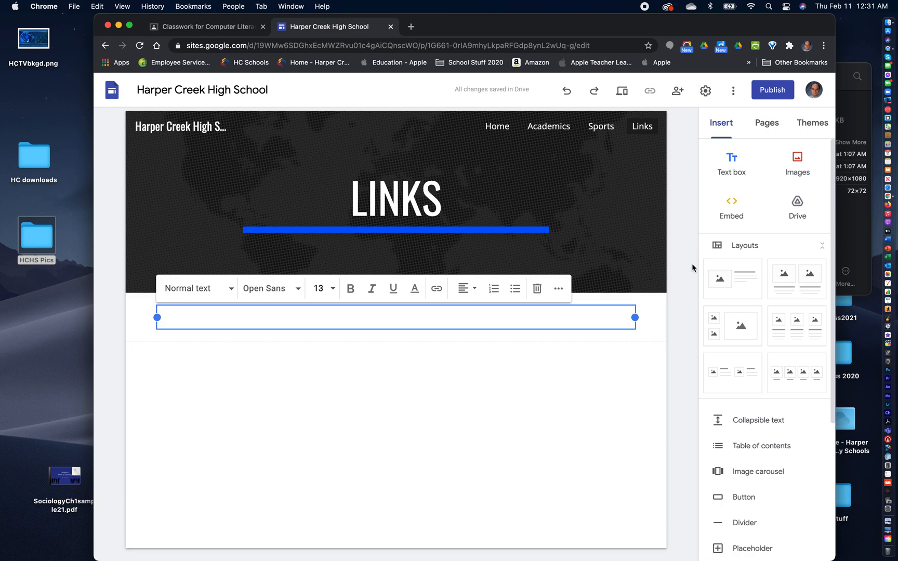
text(HCTV VIdeo Ne)
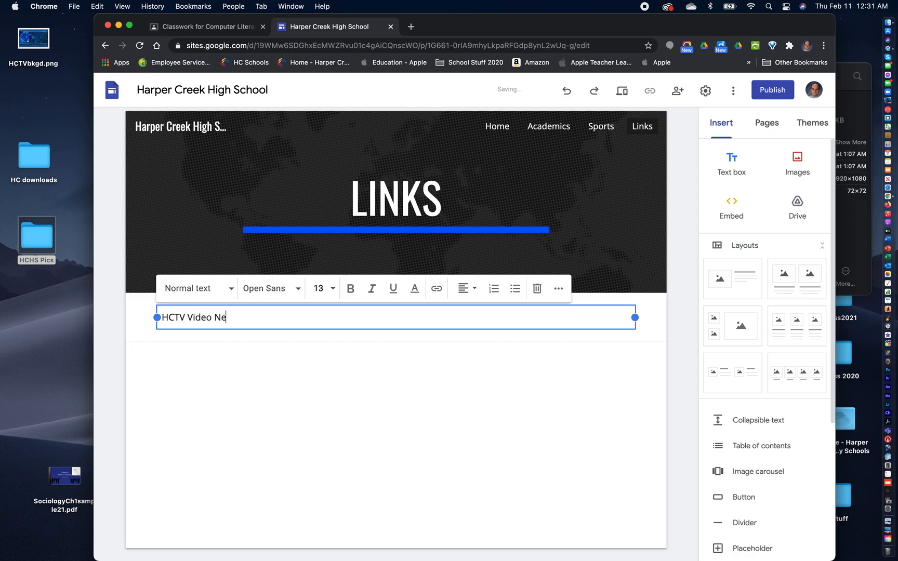
text(ws)
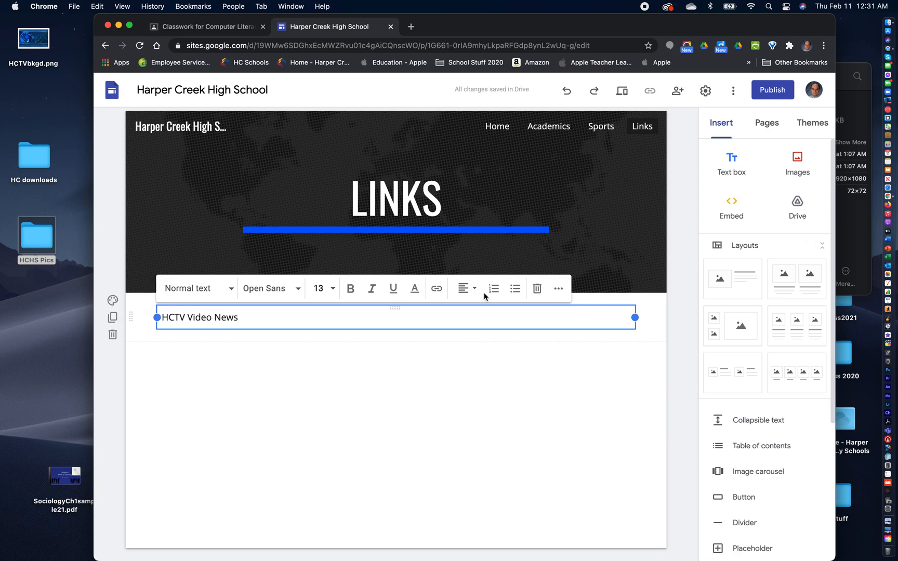
click(466, 289)
click(470, 320)
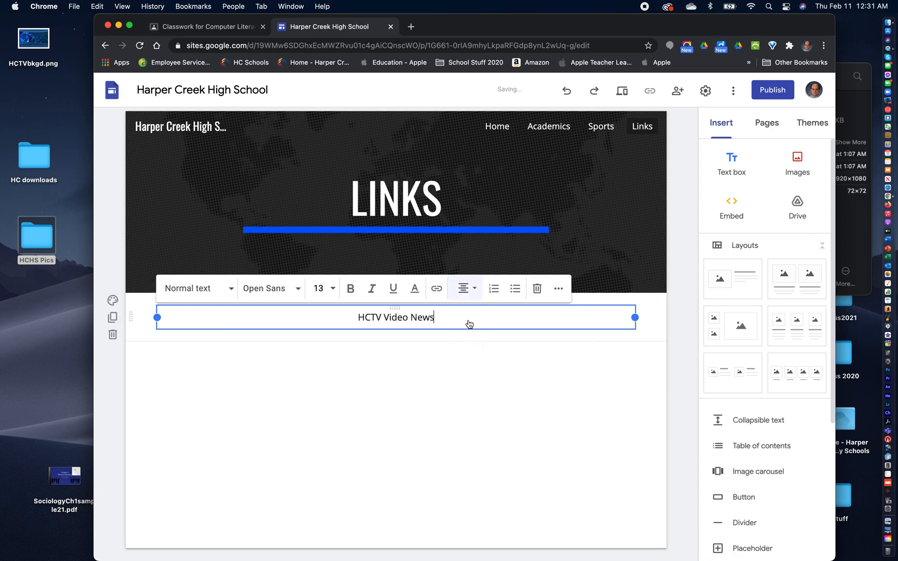
- Set the HCTV Video News text to font size 18 with bold and italic formatting
click(332, 290)
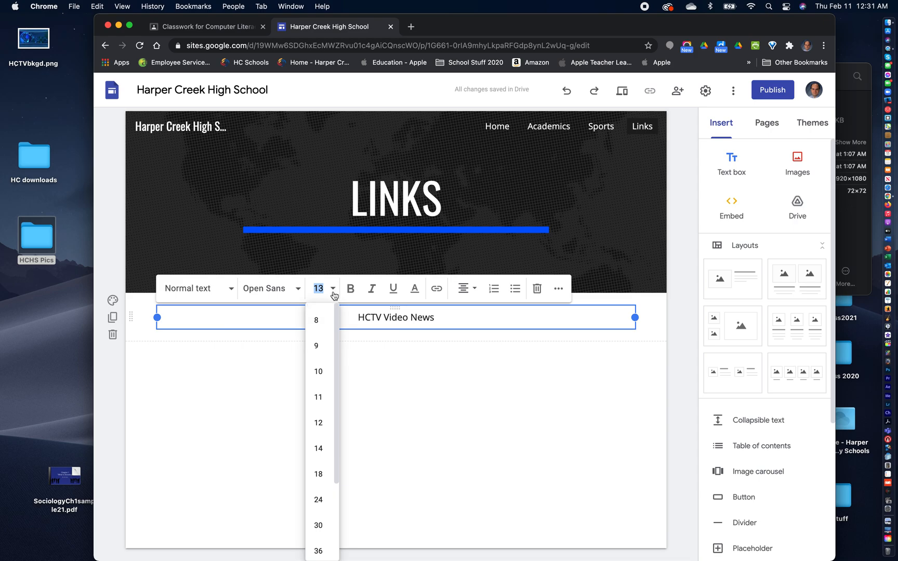
click(319, 475)
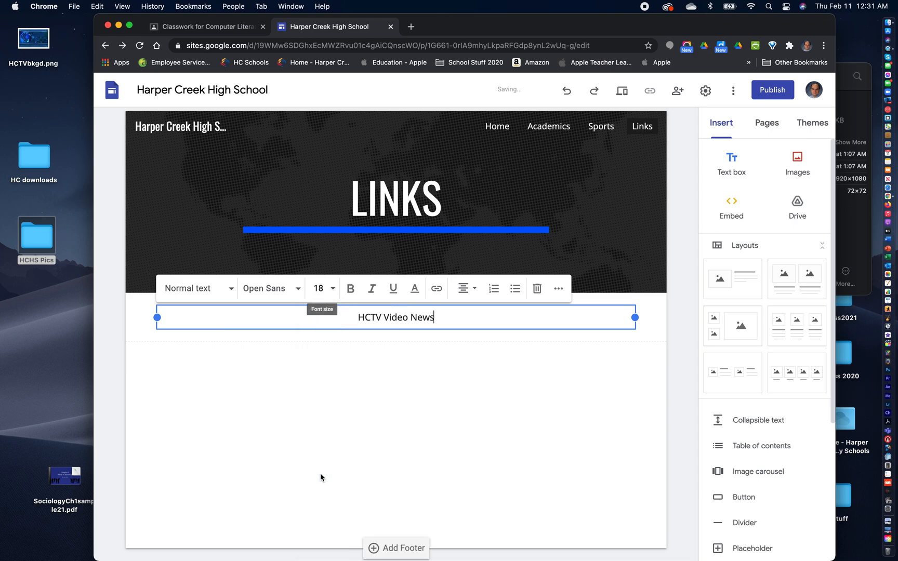
drag(439, 317, 342, 316)
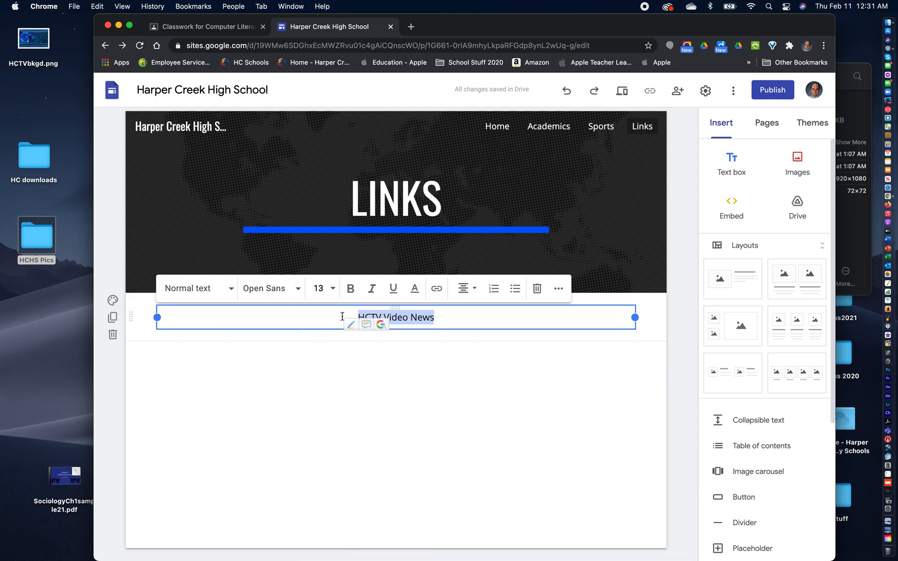
click(333, 289)
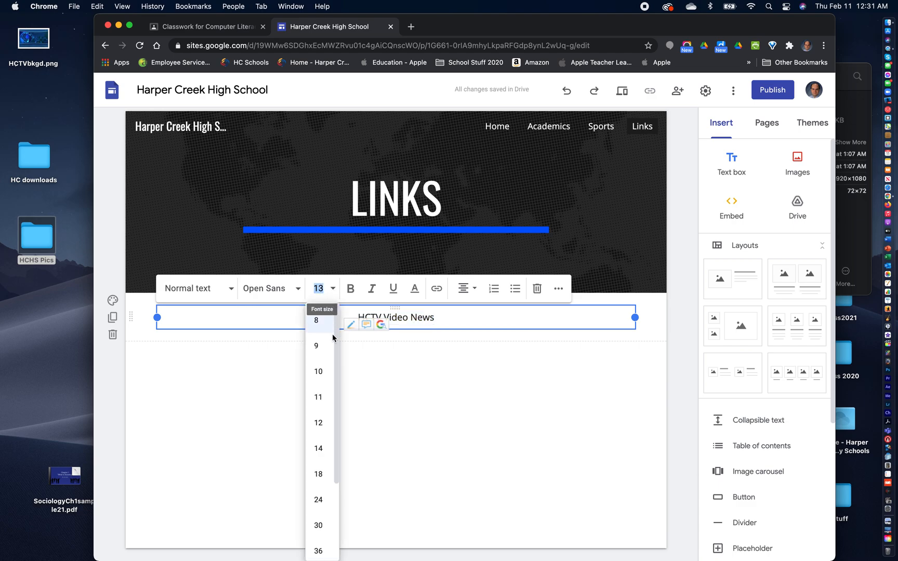
click(319, 474)
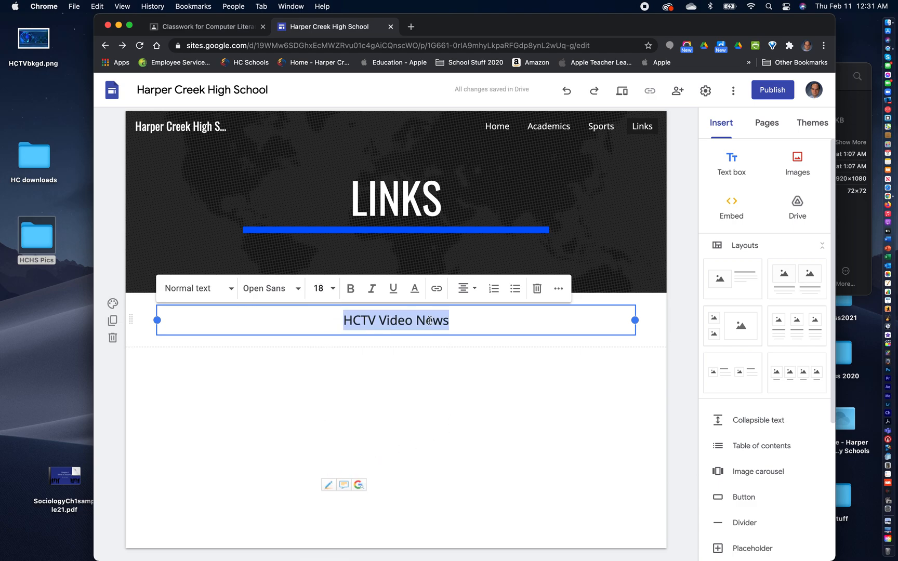
click(351, 289)
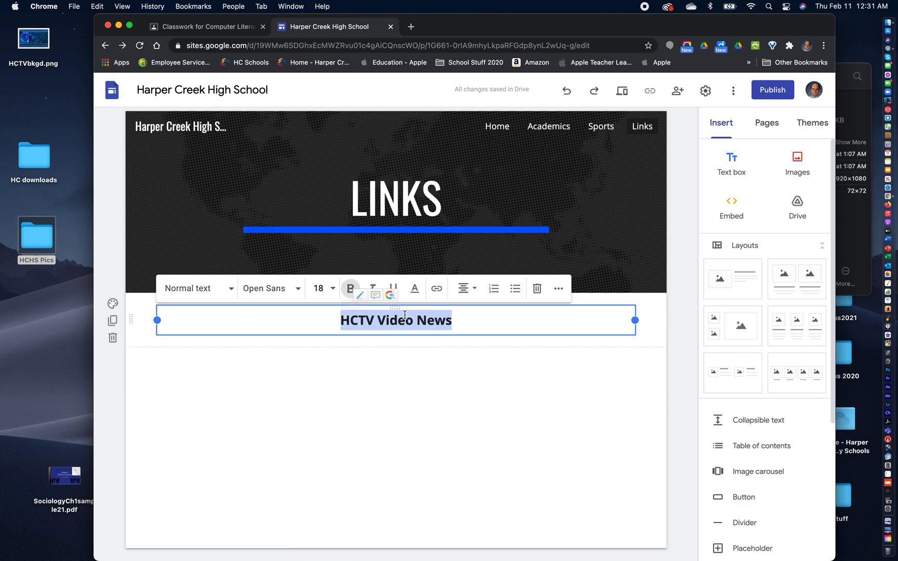
click(373, 289)
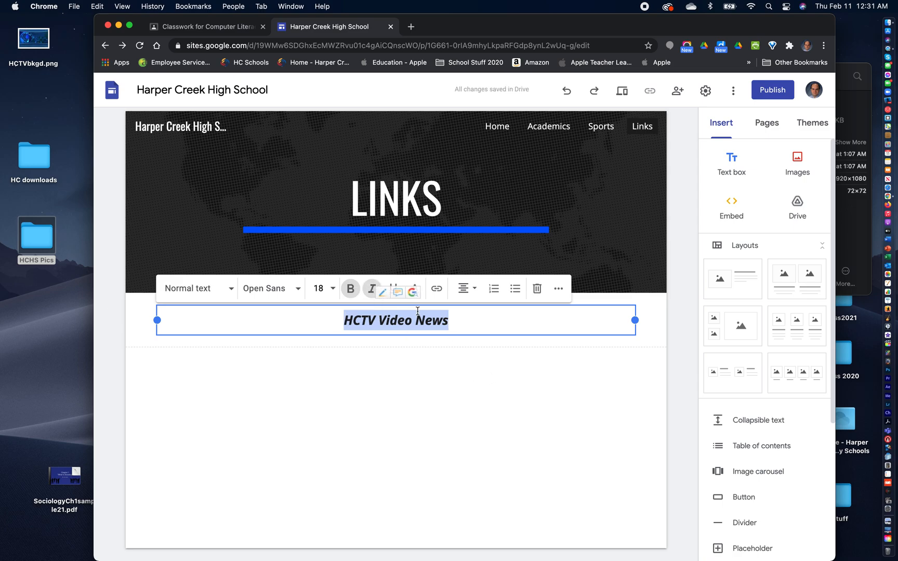
- Apply the Subheading style to the HCTV Video News text and make it bold
click(231, 290)
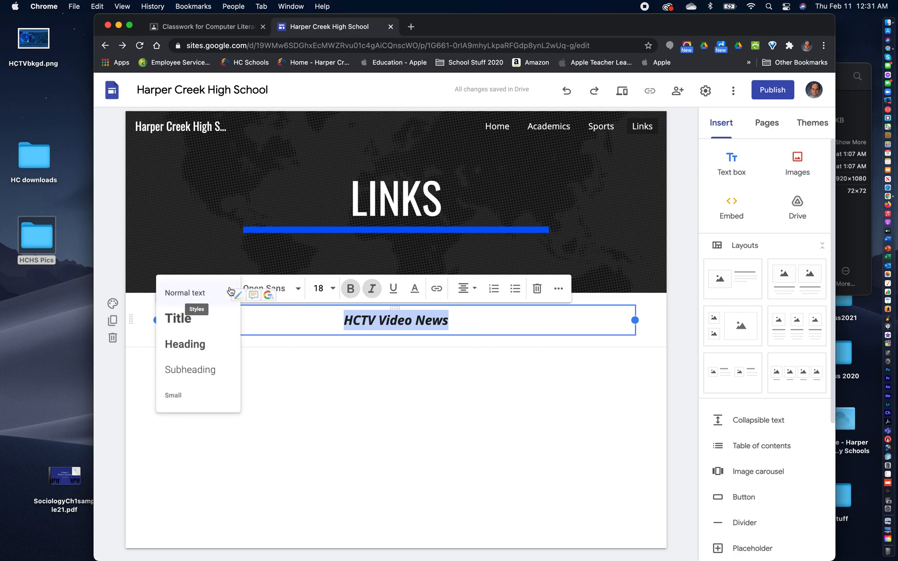
click(206, 373)
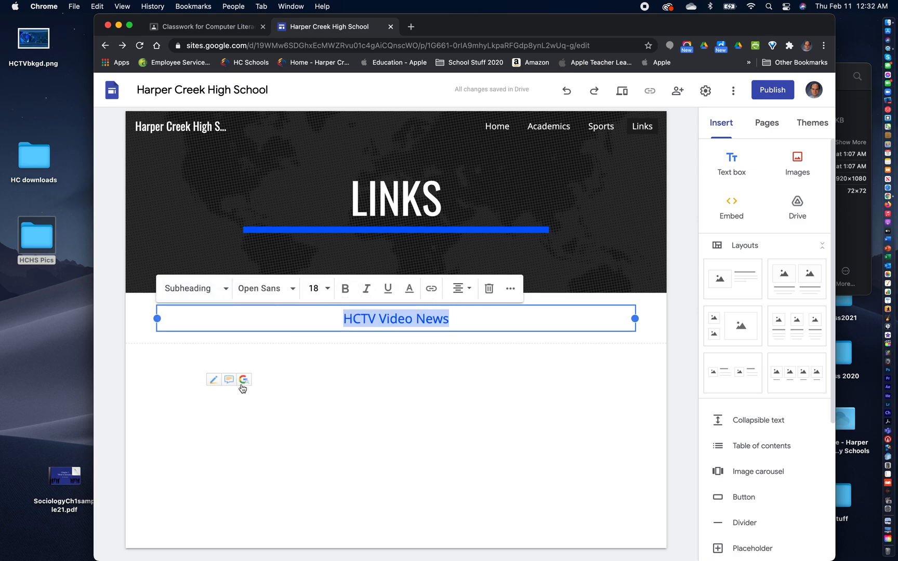
click(349, 391)
click(417, 319)
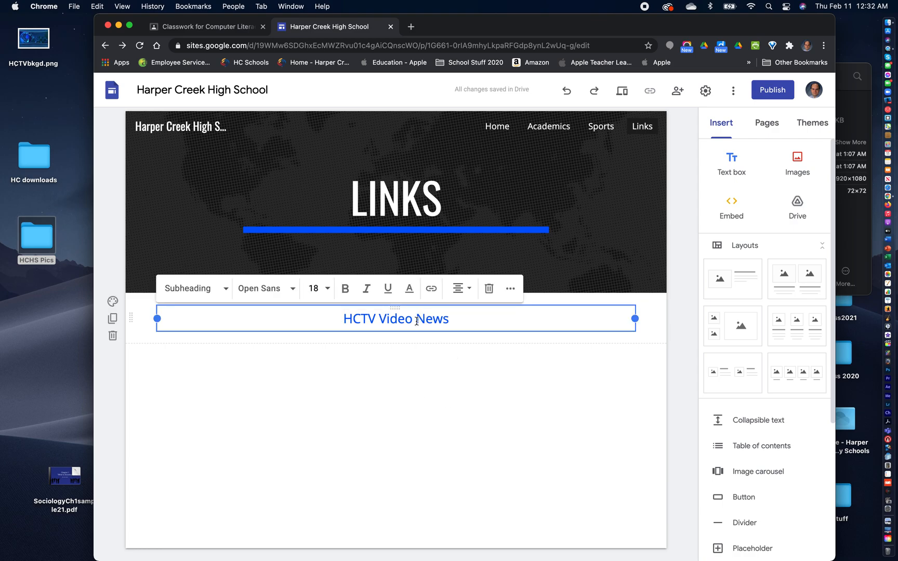
drag(450, 318, 337, 310)
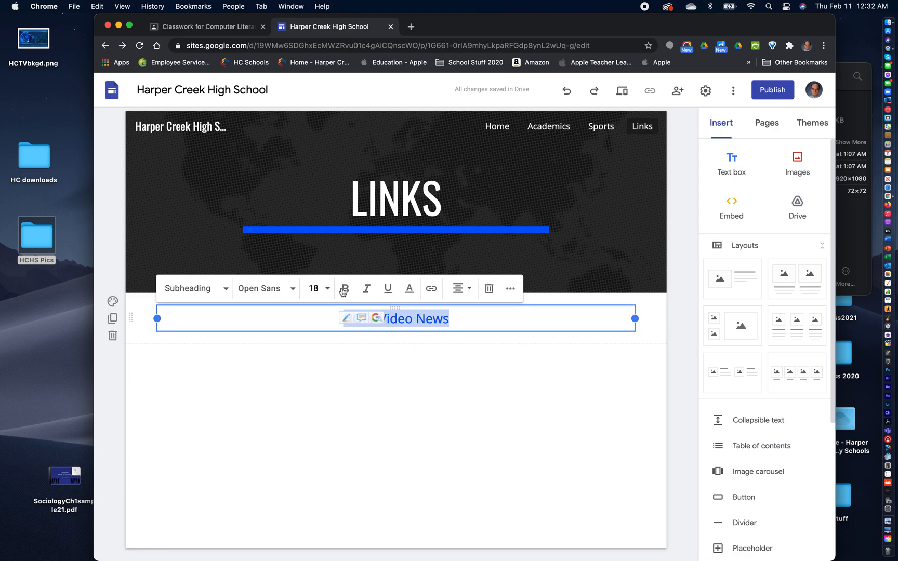
click(343, 289)
click(375, 397)
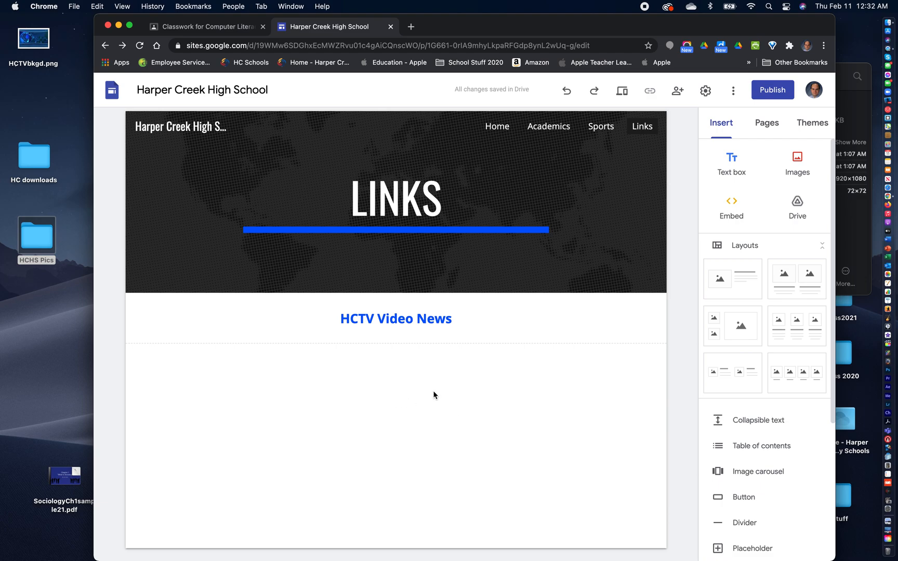
- Search YouTube for HCTV Harper Creek and embed the HCTV February 5, 2021 video below the subheading
scroll(758, 452, down, 5)
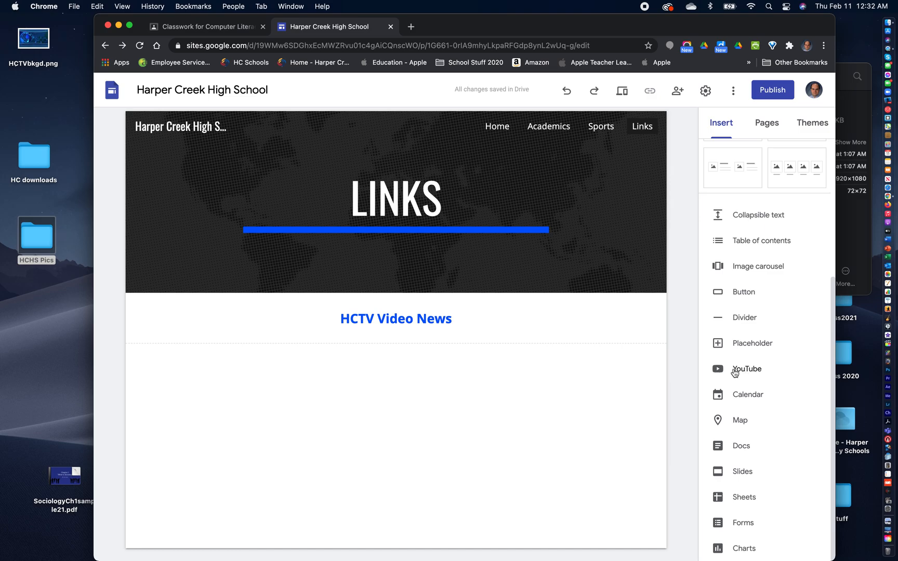
click(734, 371)
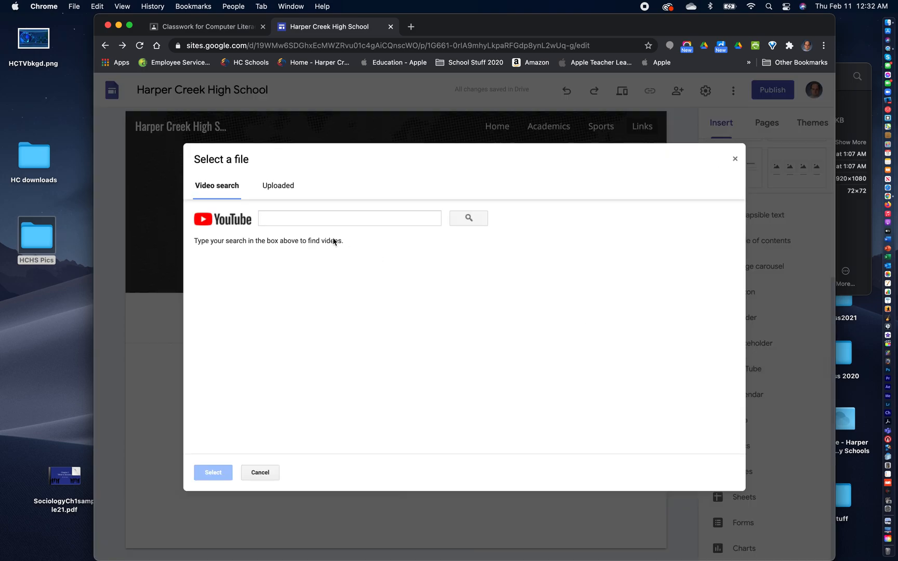
click(270, 219)
text(HC)
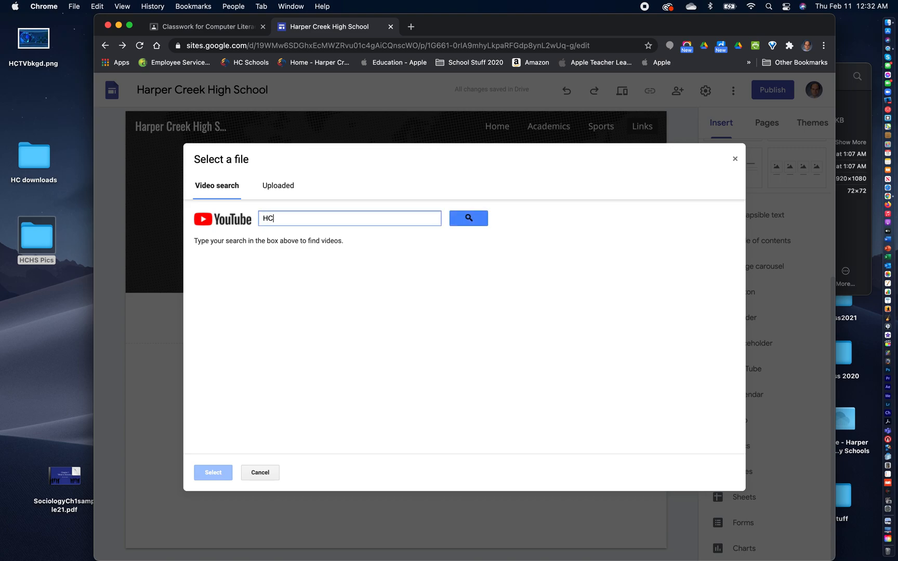
text(TV Harper Creek)
click(477, 222)
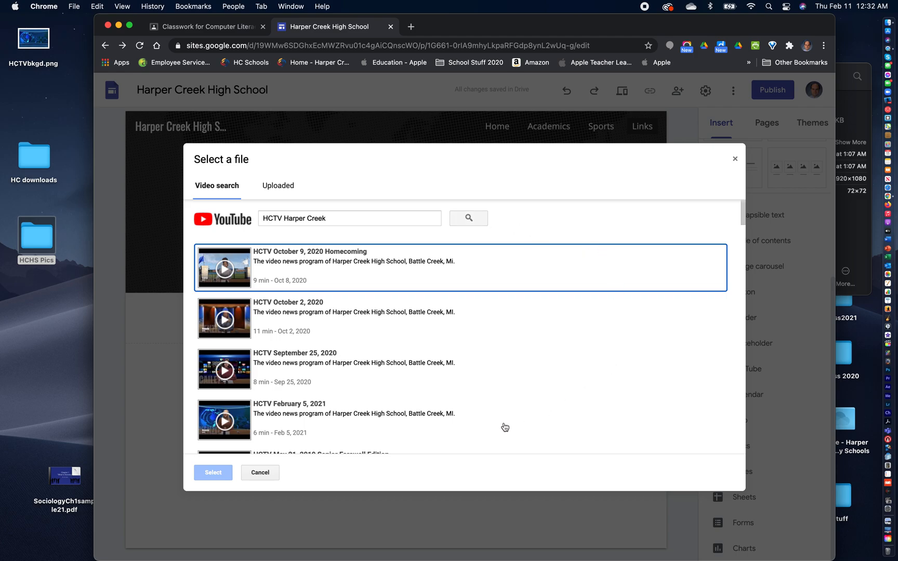
click(289, 413)
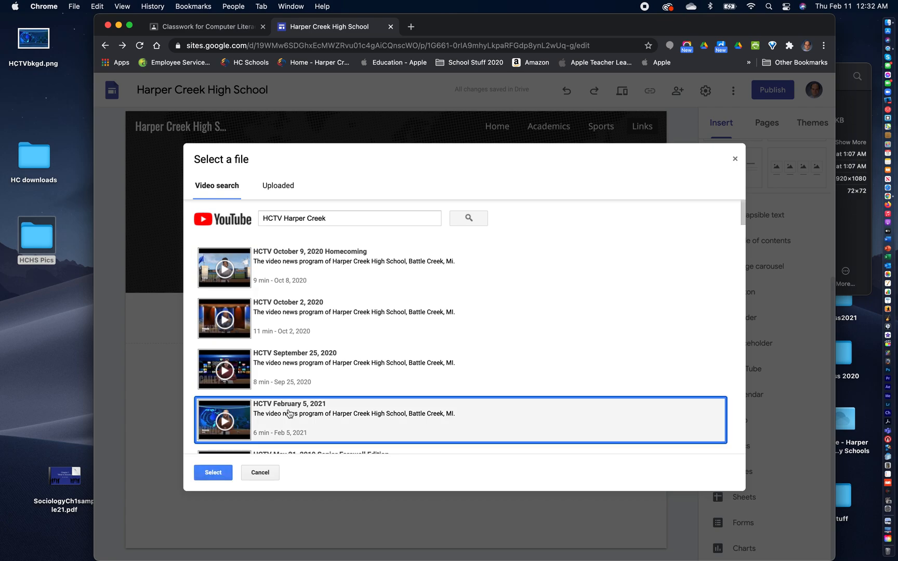
click(213, 472)
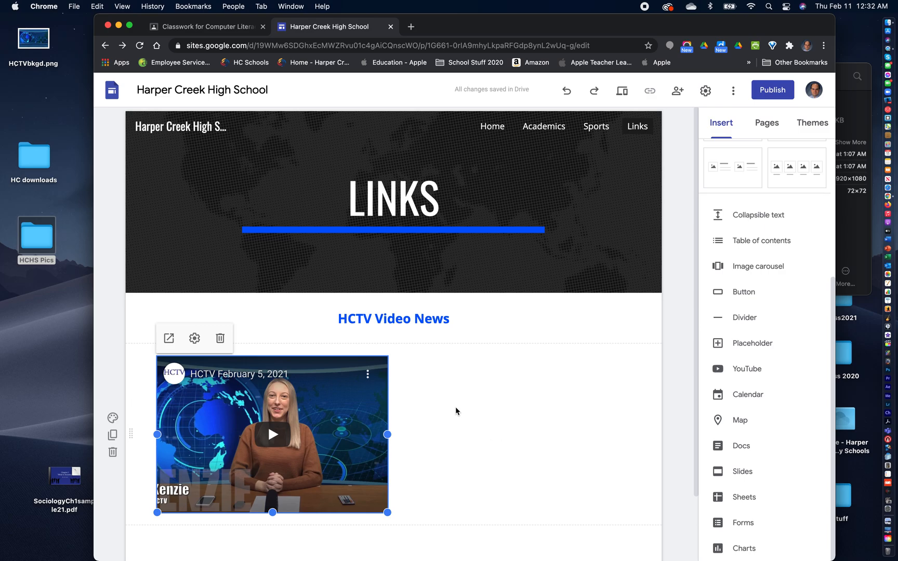
- Move the embedded video to the middle of its section and enlarge it by one corner
scroll(588, 418, down, 3)
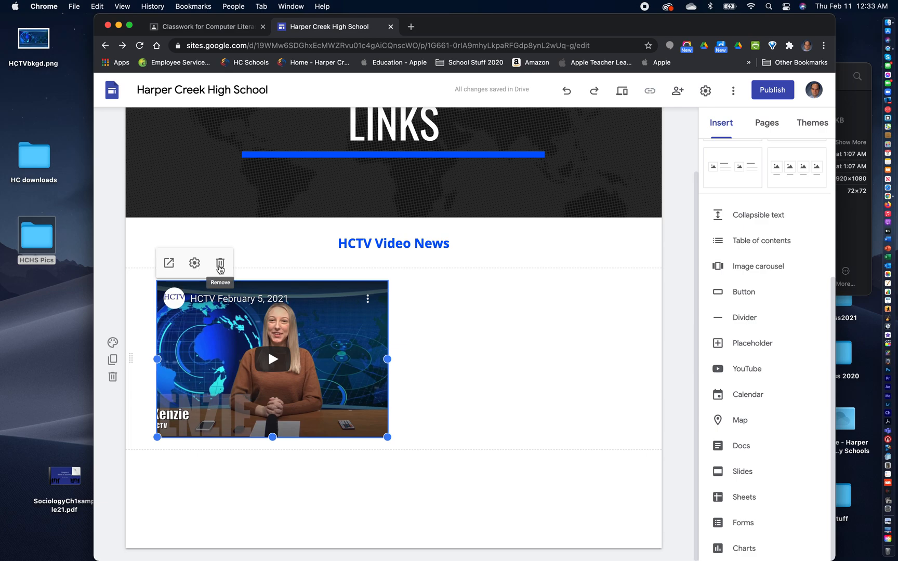
click(455, 340)
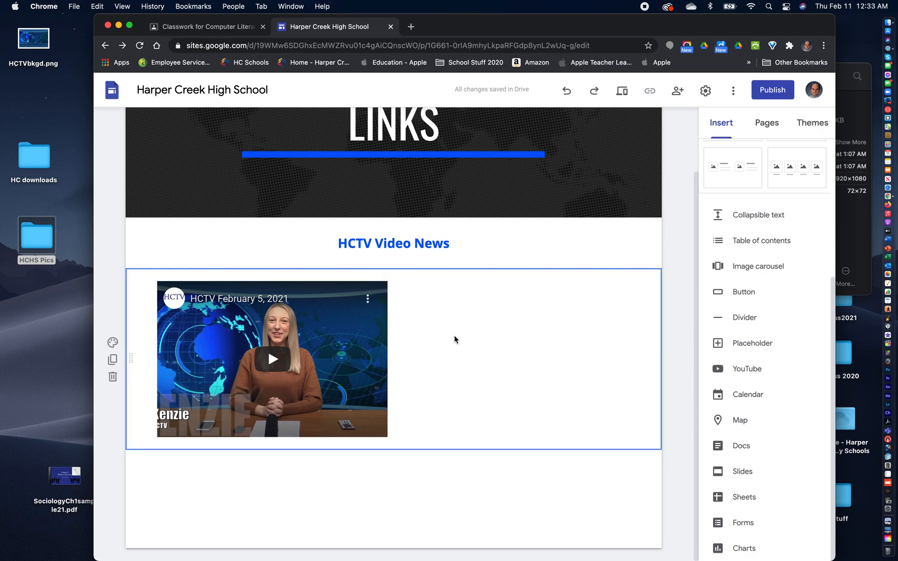
drag(275, 355, 397, 348)
click(496, 423)
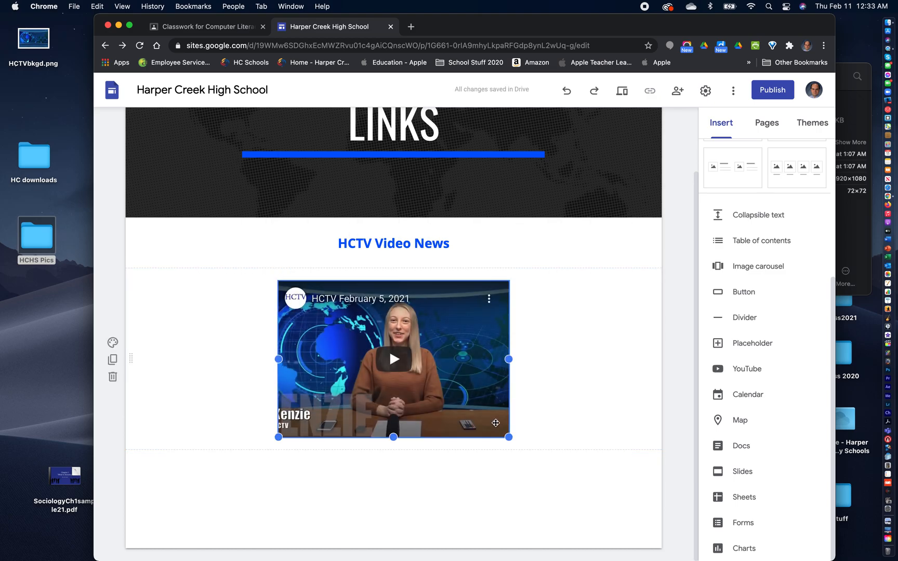
drag(508, 438, 562, 484)
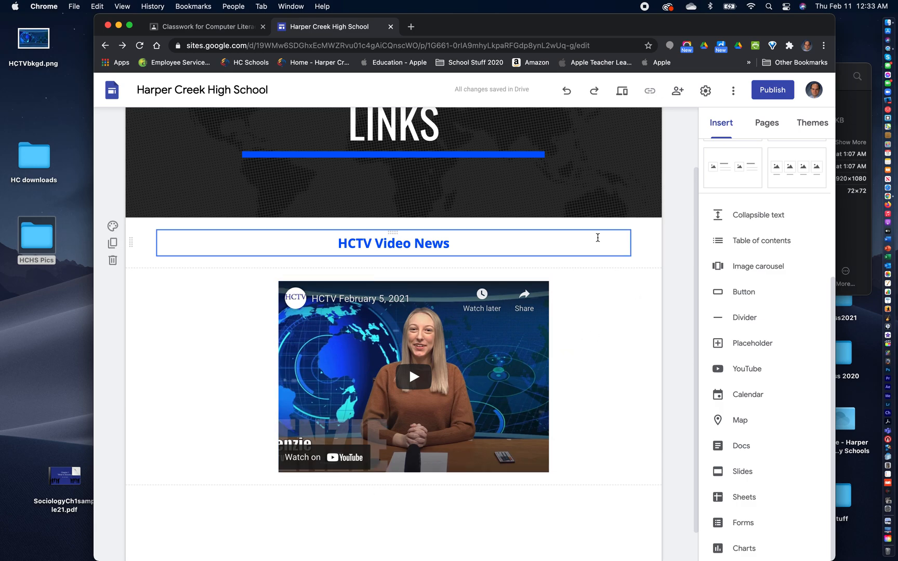
- Insert a text box below the embedded HCTV video and set its text alignment to centered
scroll(603, 369, up, 3)
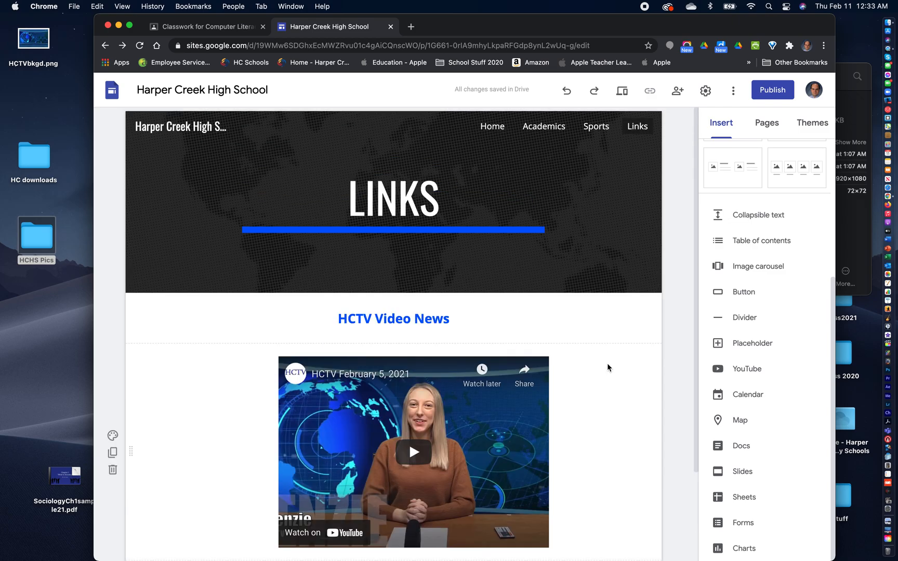
scroll(607, 367, down, 4)
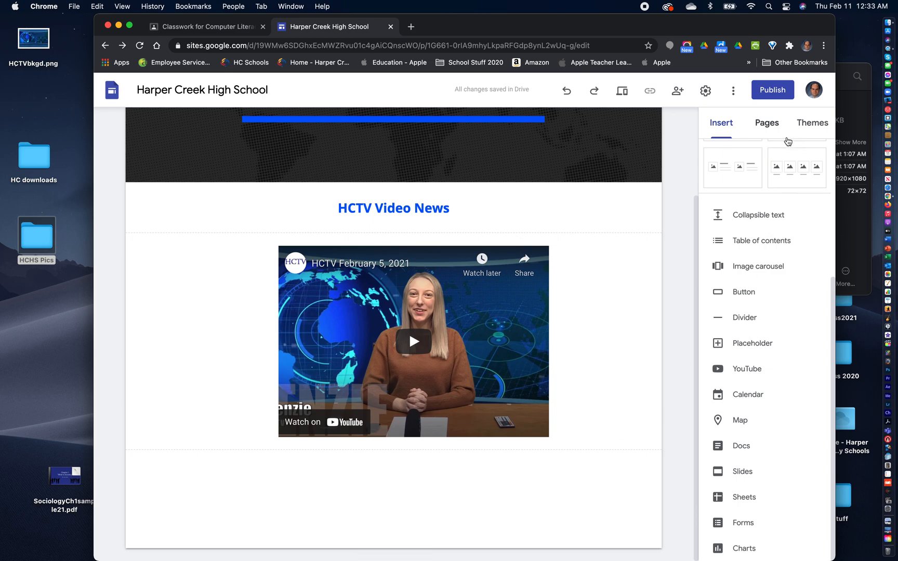
click(723, 125)
scroll(776, 322, up, 5)
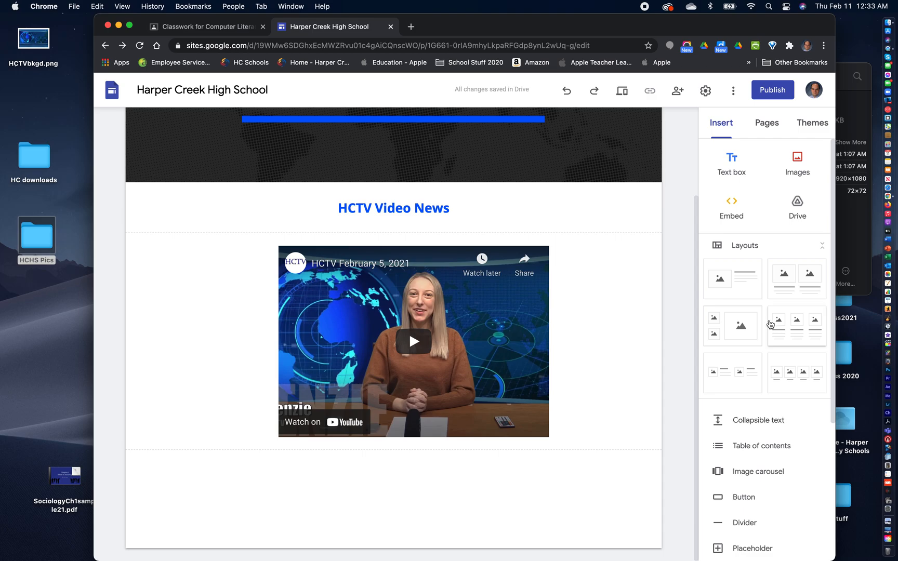
click(730, 162)
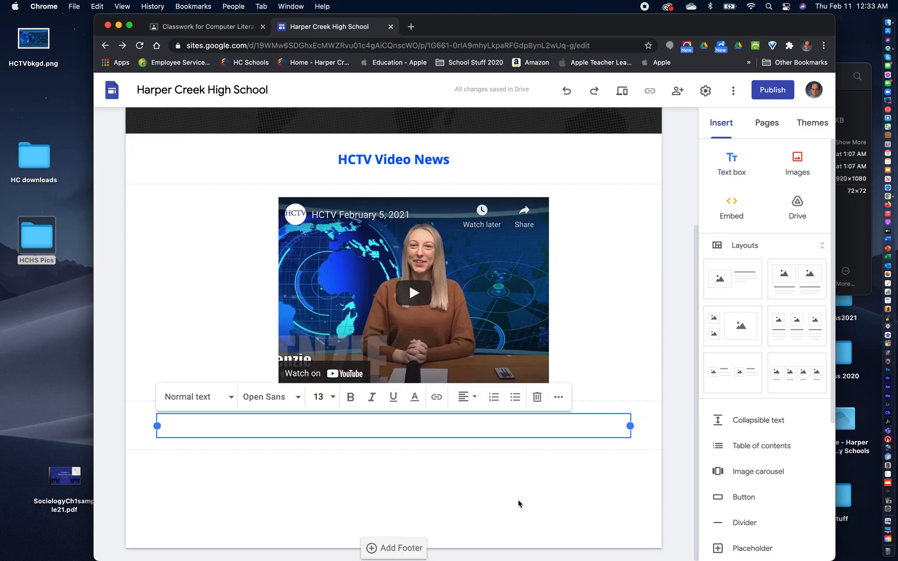
click(472, 398)
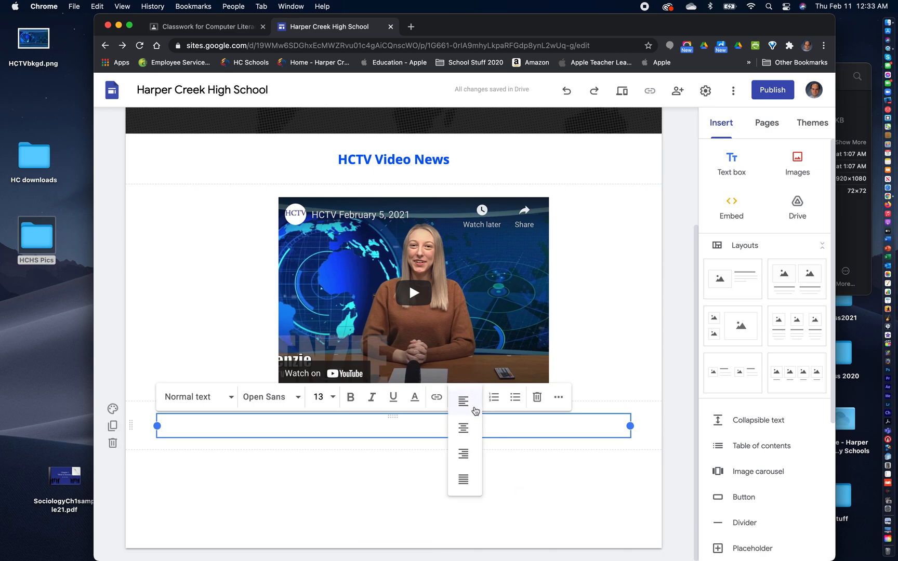
click(462, 428)
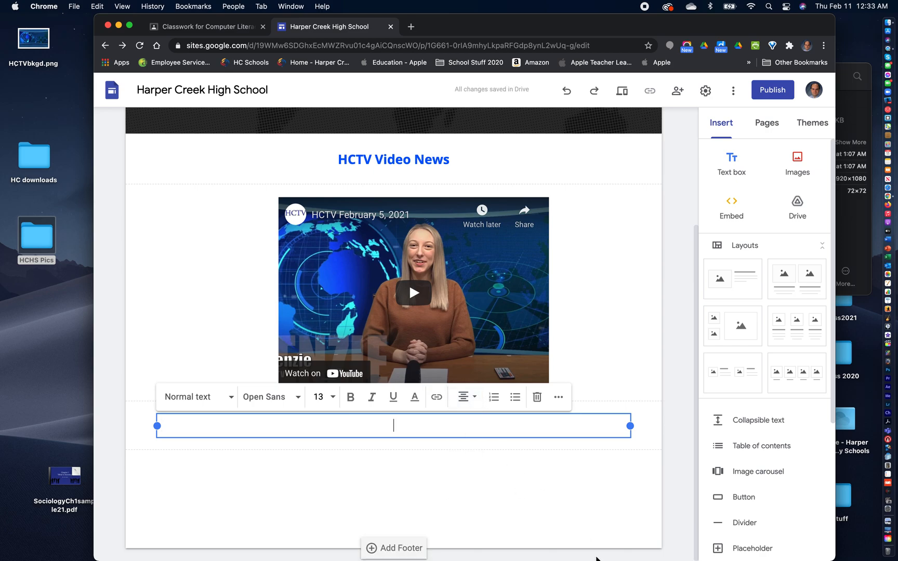
- Enter five lines in the text box: Harper Creek High School, Battle Creek Enquirer, CNN, Apple Computer and ESPN
text(Harper Cree)
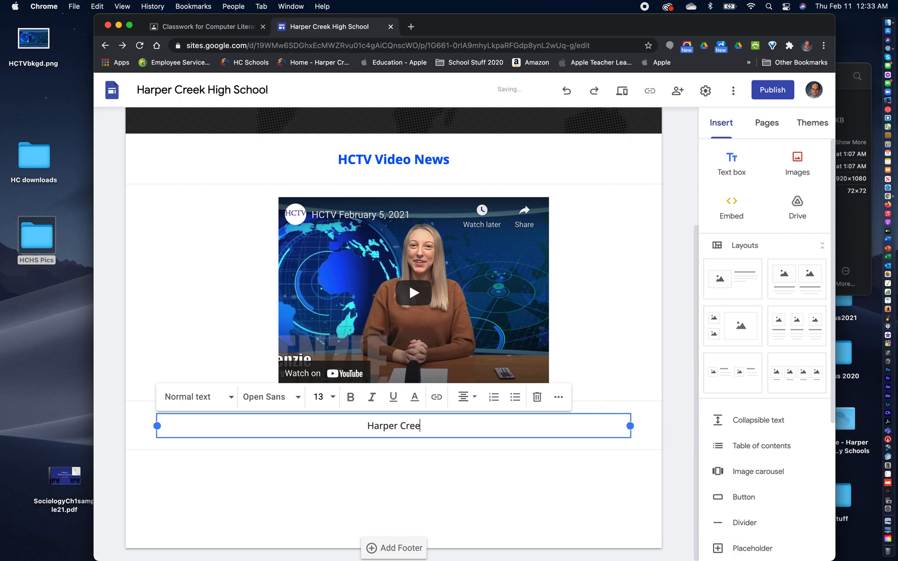
text(k High Sc)
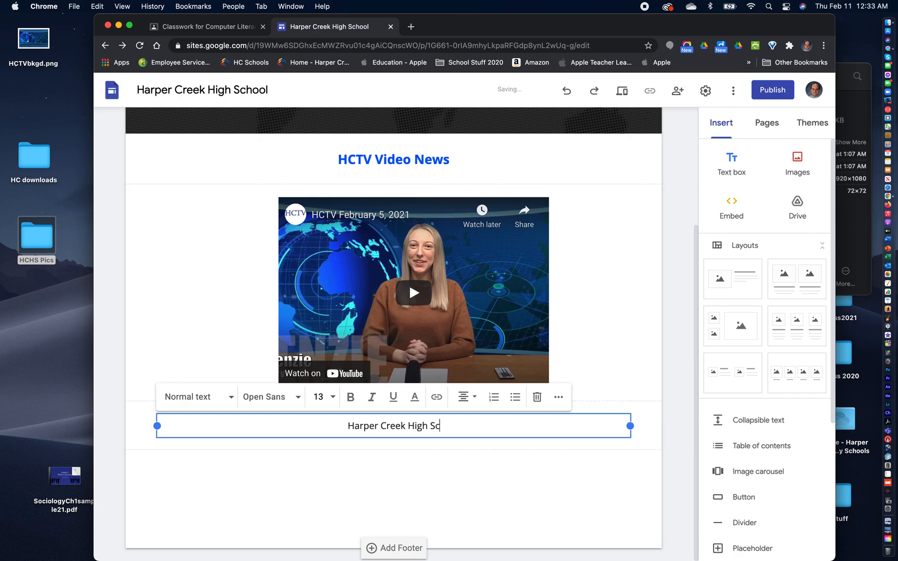
text(hool)
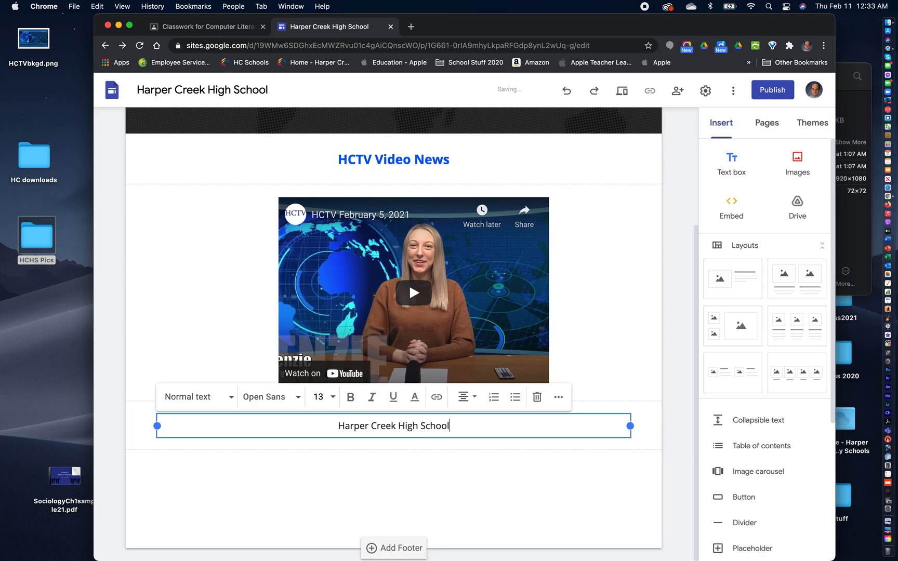
key(Return)
text(Battle Creek Enquirer)
key(Return)
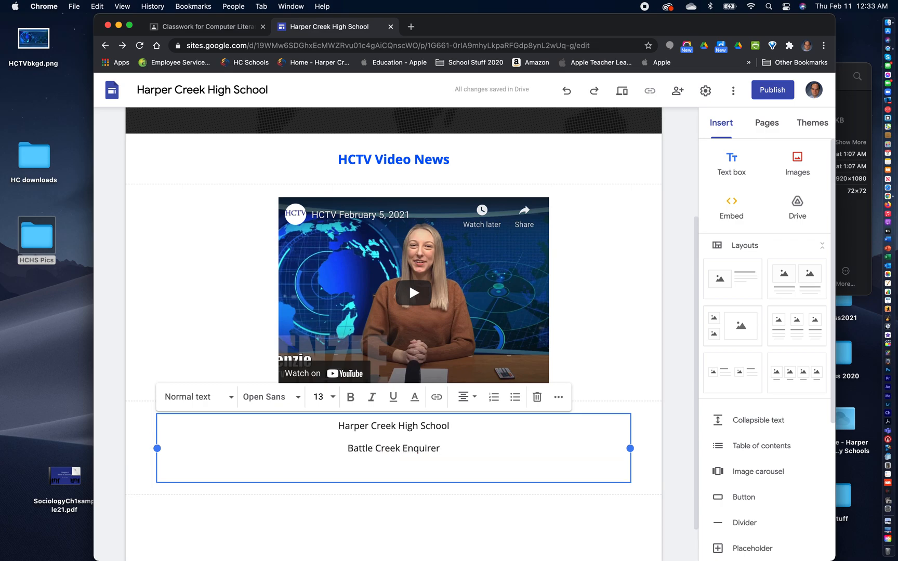
text(CNN)
key(Return)
text(Ap)
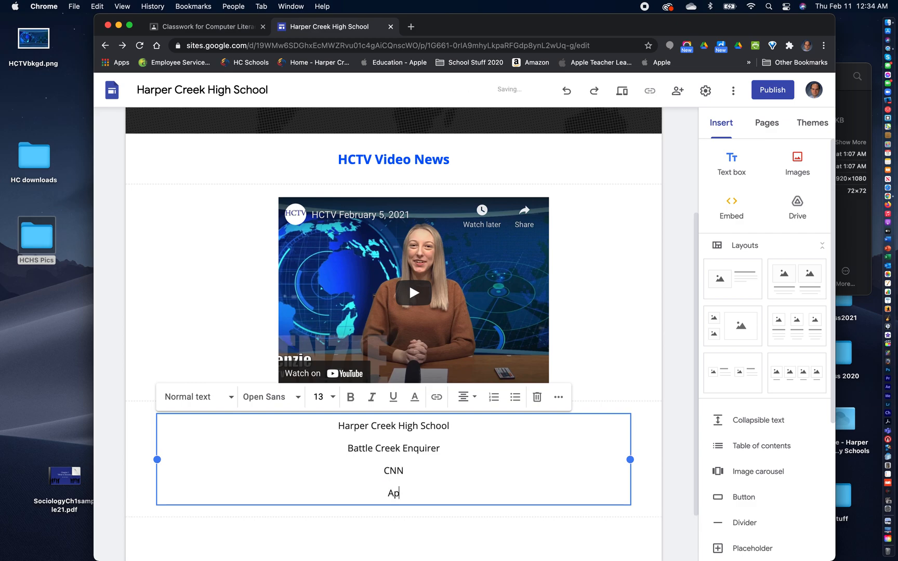
text(ple Computer)
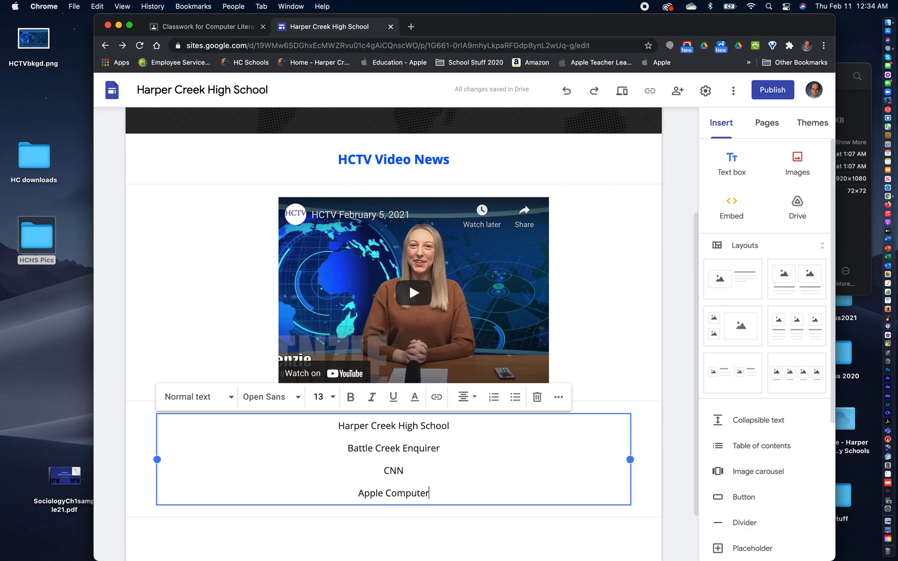
key(Return)
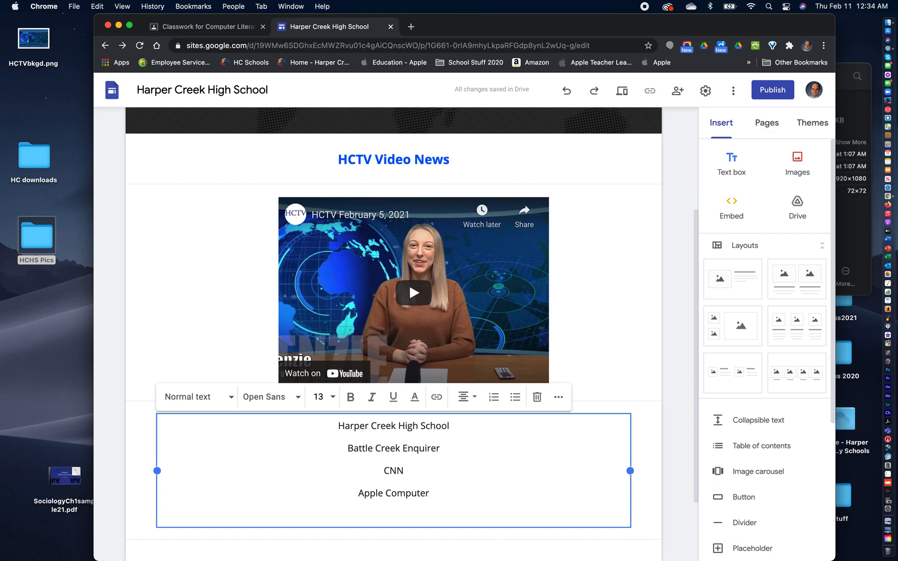
text(ESPN)
- Add two lines above Harper Creek High School in the text box and enter External Links on the second one
click(338, 425)
key(Return)
key(Return)
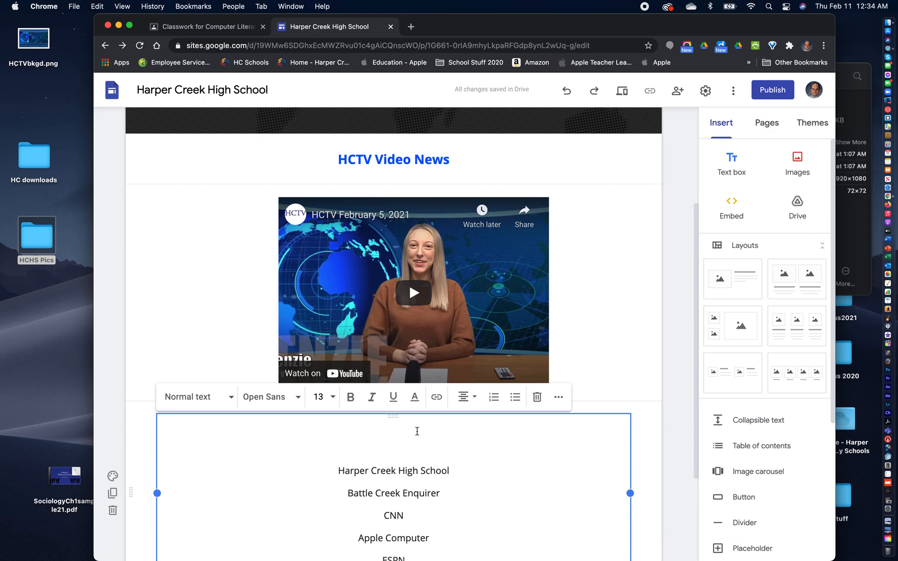
click(395, 442)
text(External Links)
- Make the External Links line bold and apply the Heading style to it
drag(425, 445, 358, 447)
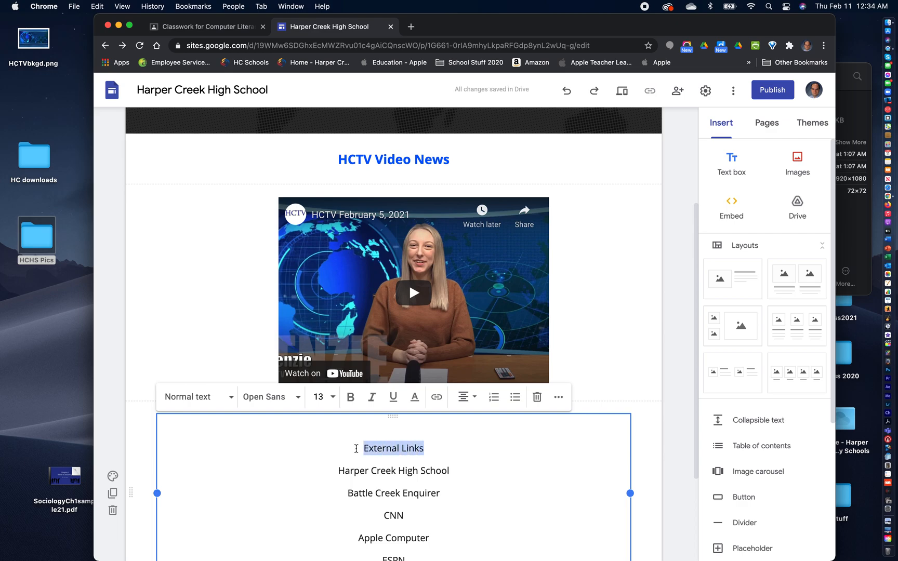
click(350, 399)
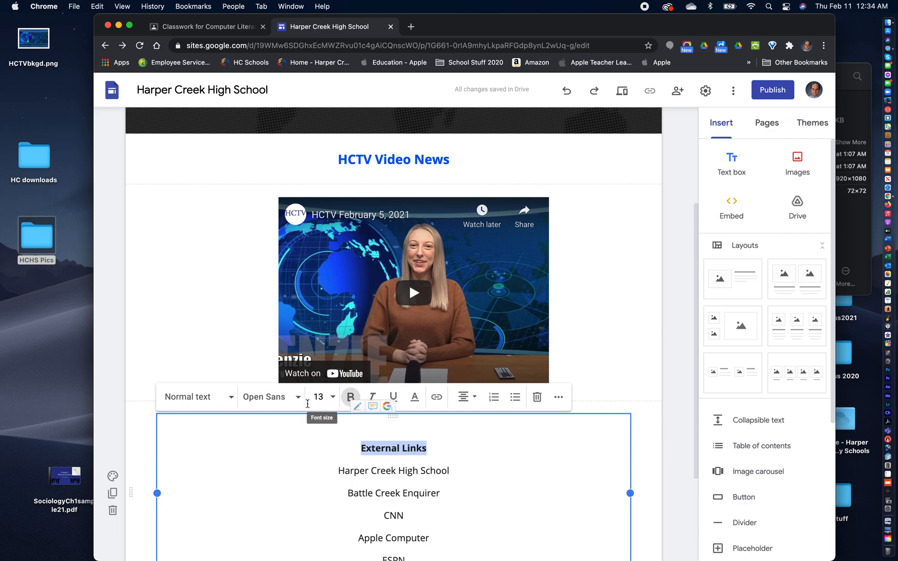
click(228, 397)
click(203, 456)
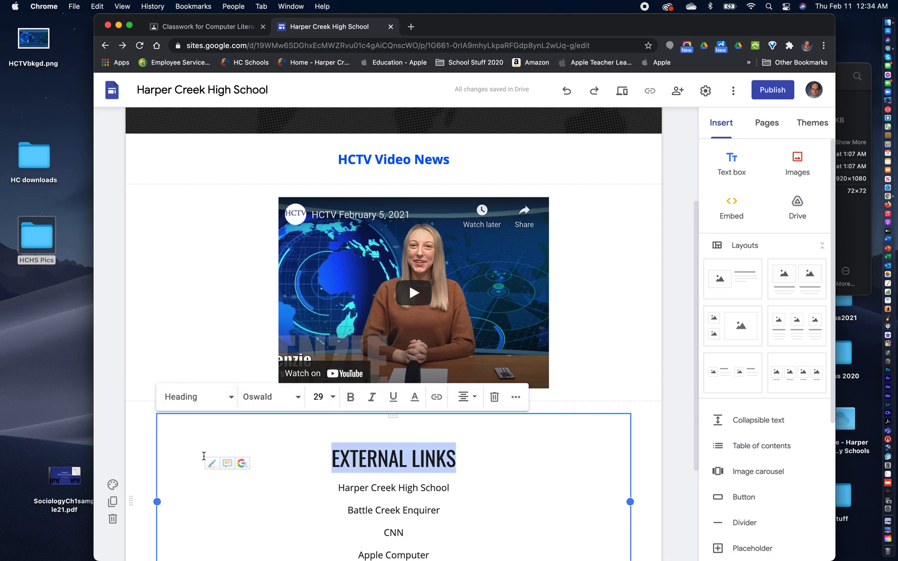
click(573, 504)
- Start inserting a link on the Harper Creek High School line under the External Links heading
scroll(576, 504, down, 3)
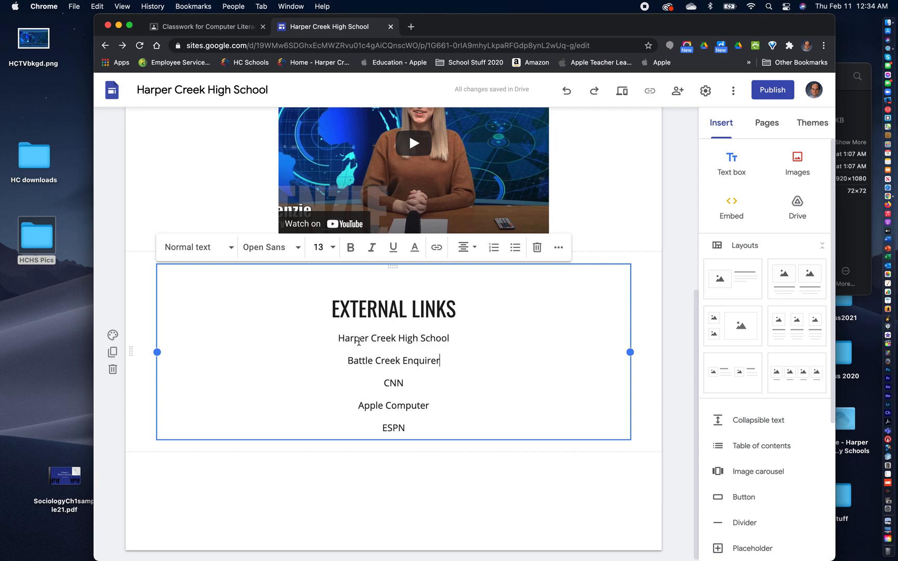
drag(339, 339, 458, 339)
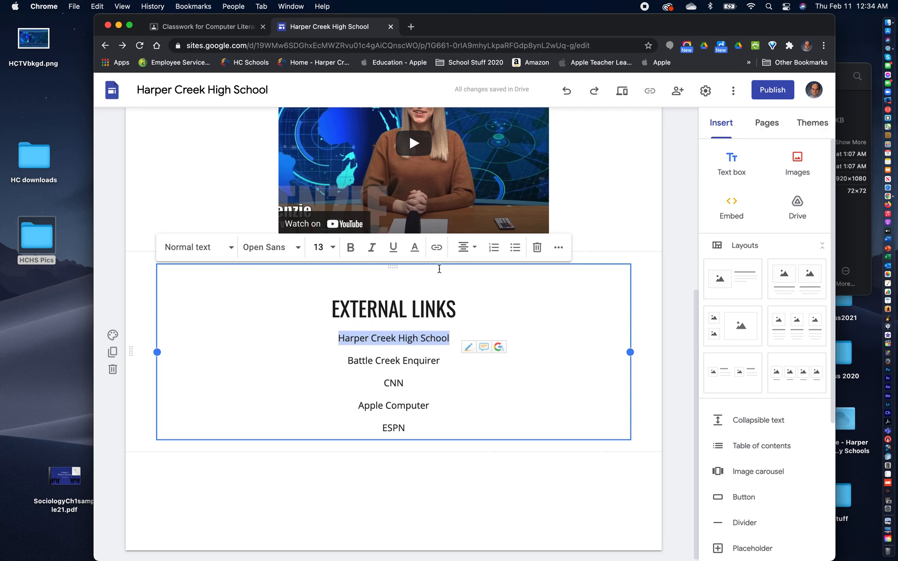
click(436, 248)
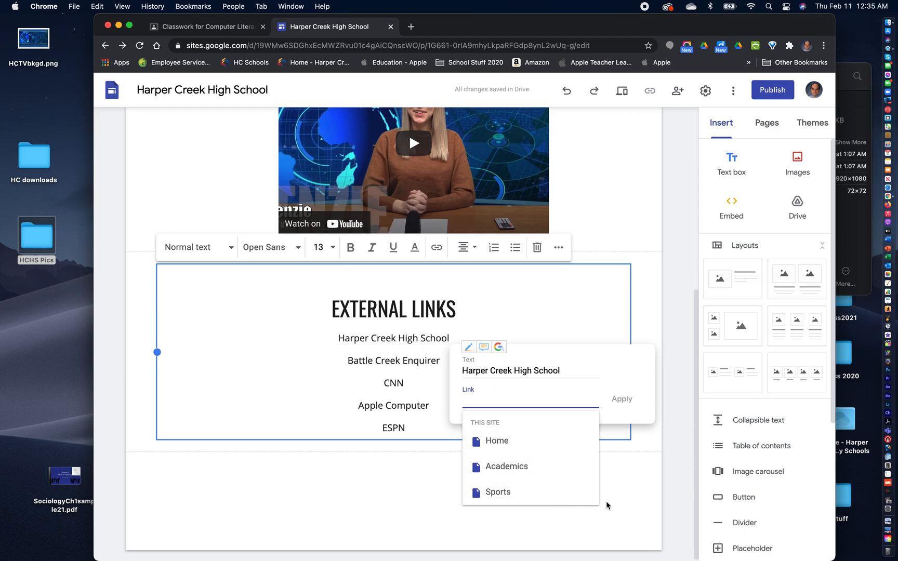
- Search Google for Harper Creek High School in a new browser window and open the school's home page
click(73, 6)
click(80, 36)
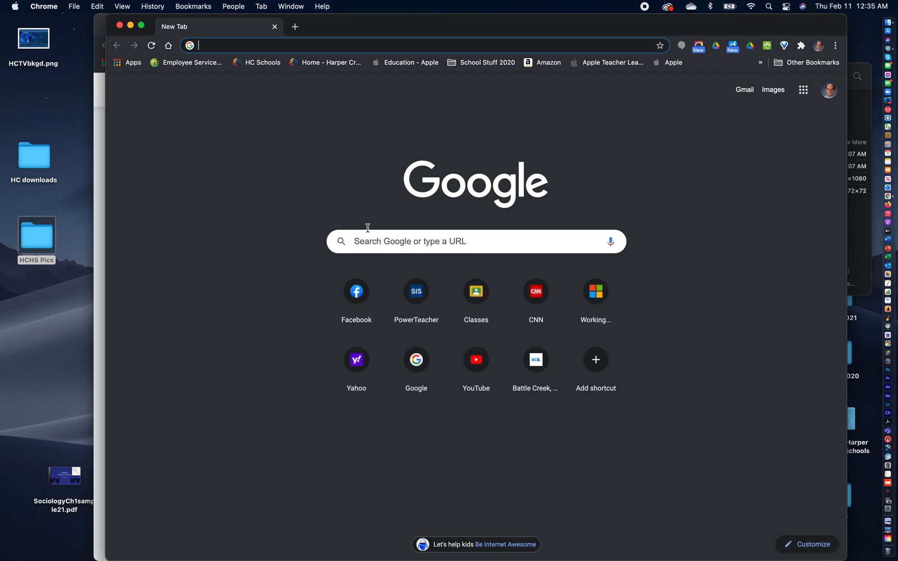
click(376, 243)
text(Ha)
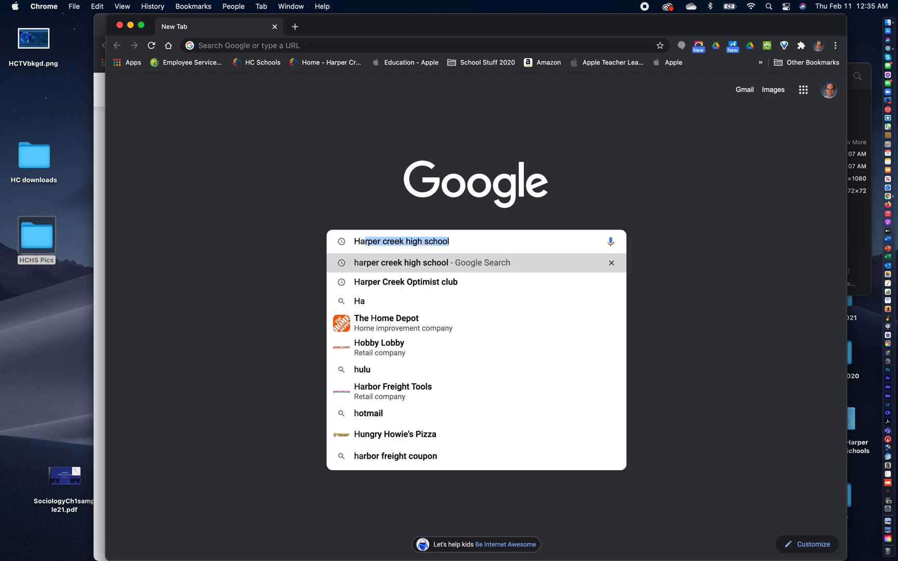
text(rper Creek High School)
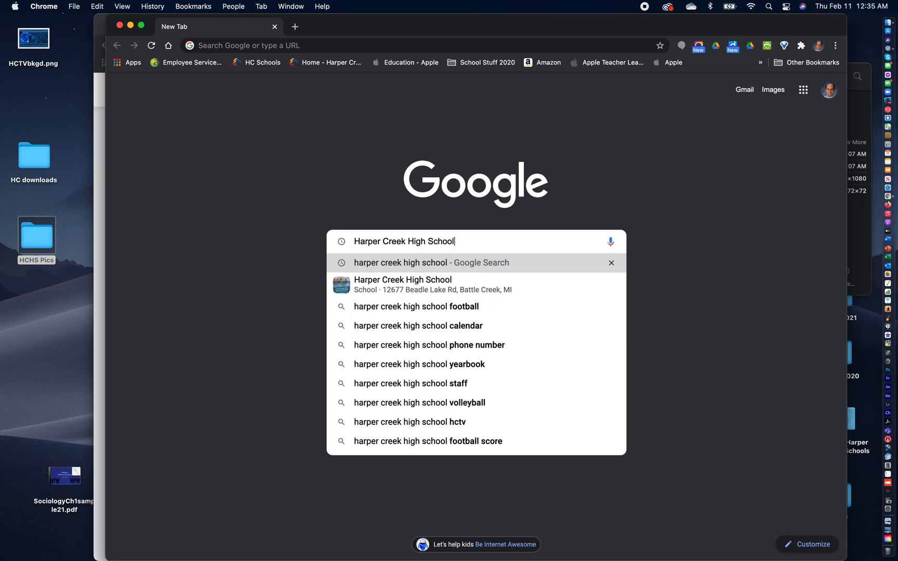
key(Return)
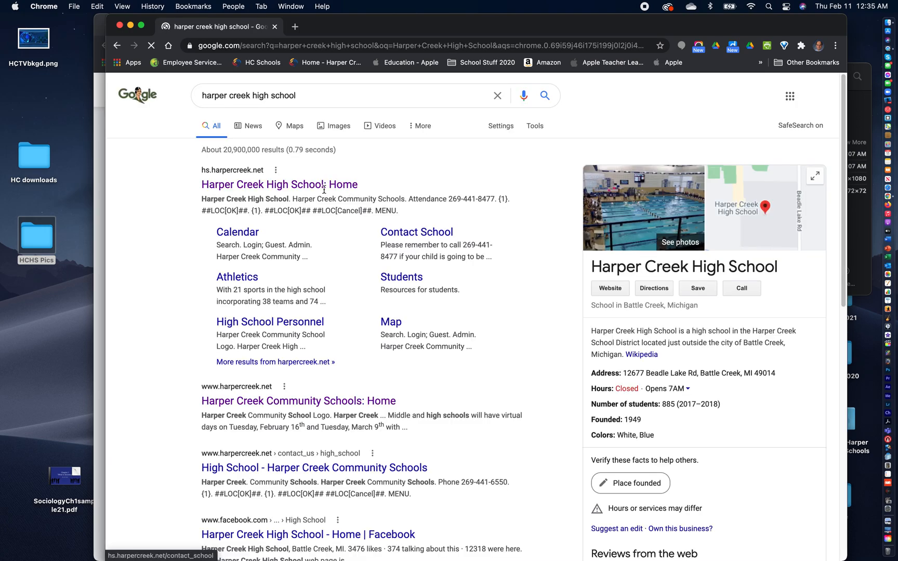
click(299, 187)
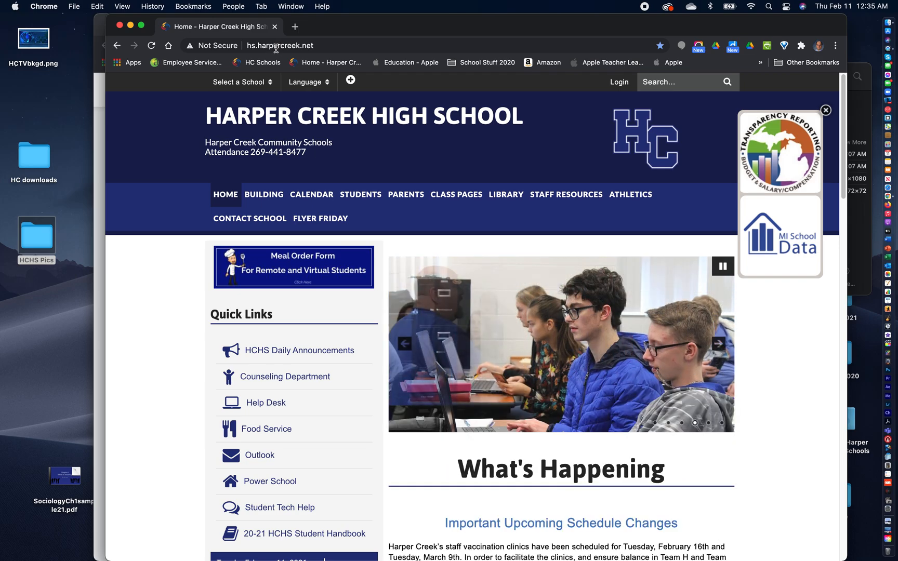
click(293, 46)
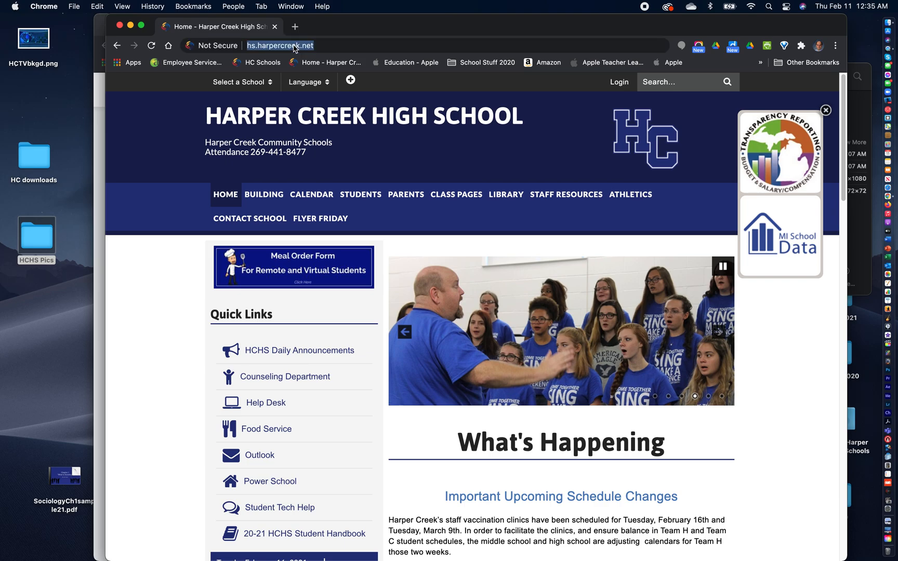
click(98, 6)
click(108, 63)
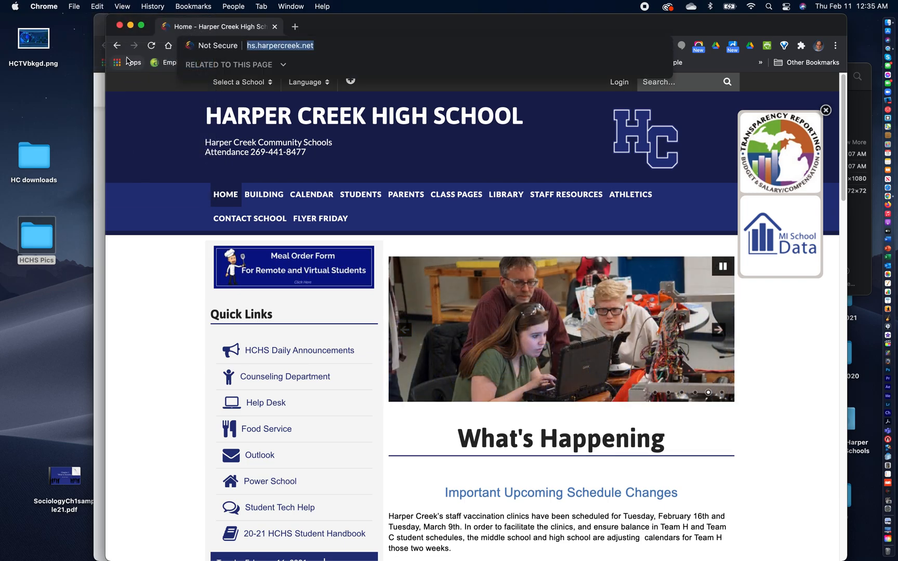
click(131, 28)
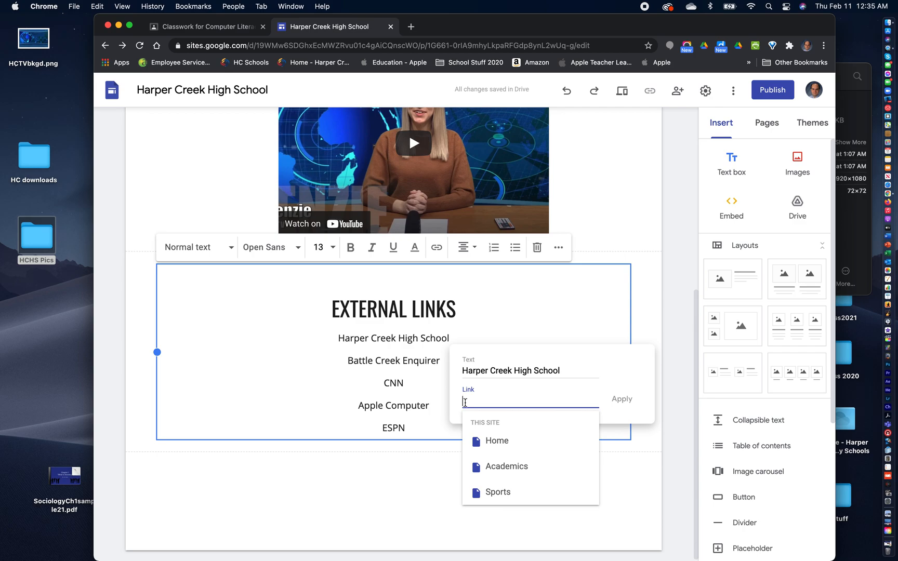
key(super+v)
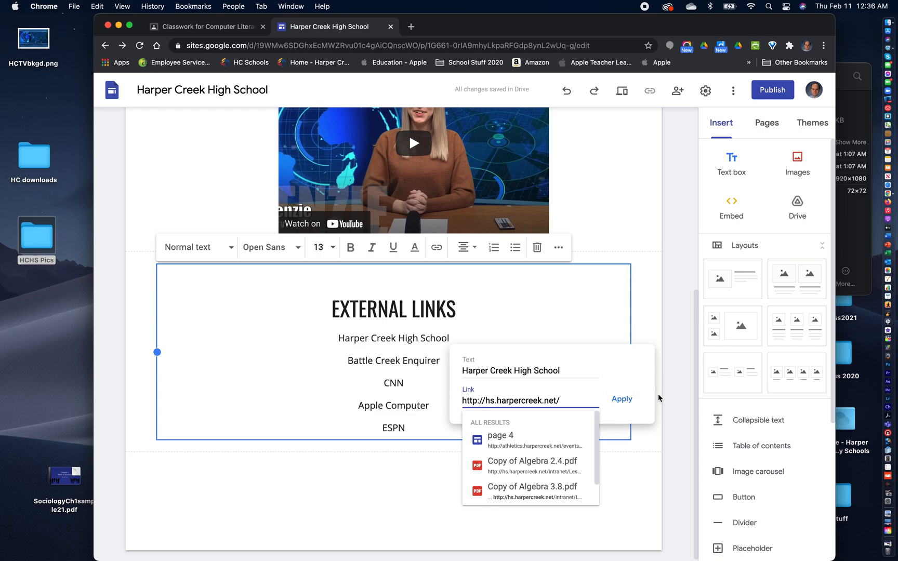
- Apply the Harper Creek High School link, and find the Battle Creek Enquirer website through Google in the other browser window and open it
click(622, 400)
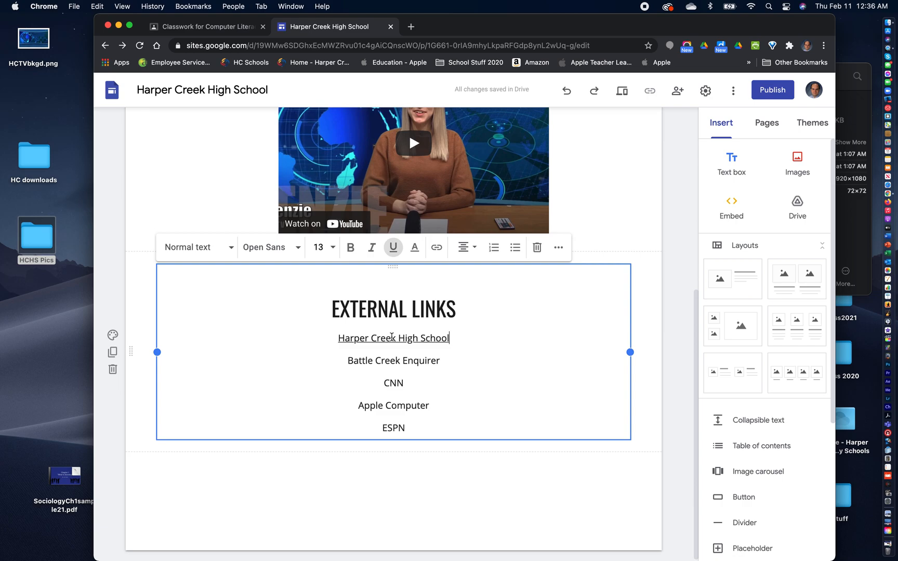
click(887, 543)
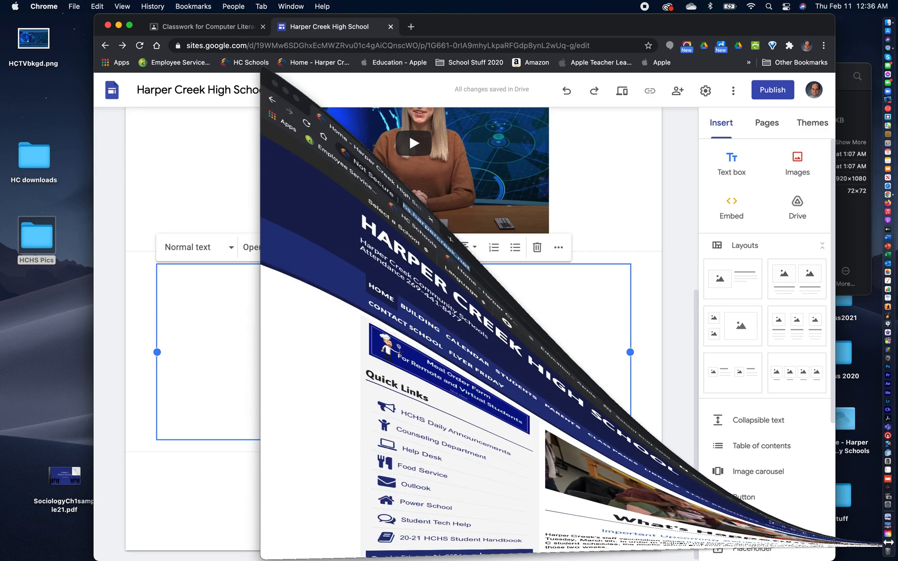
click(196, 6)
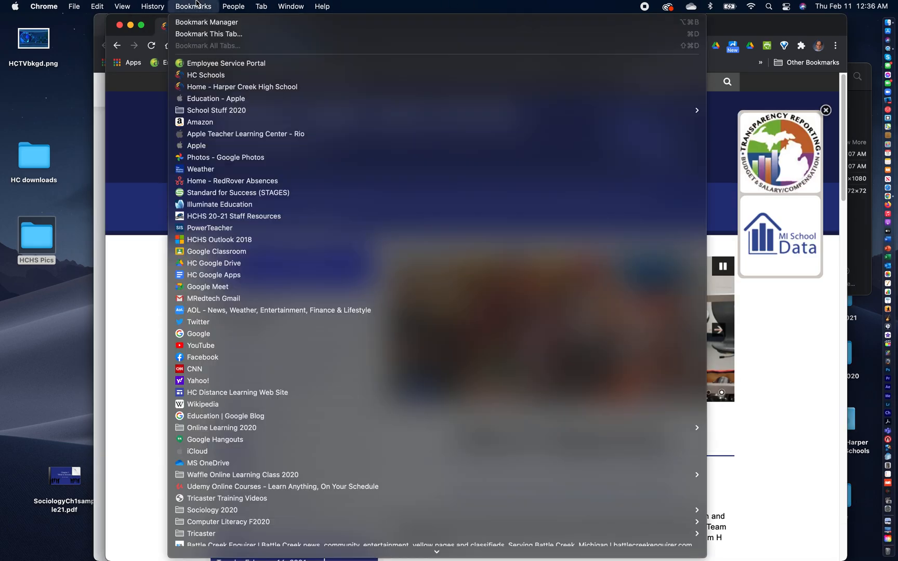
click(260, 334)
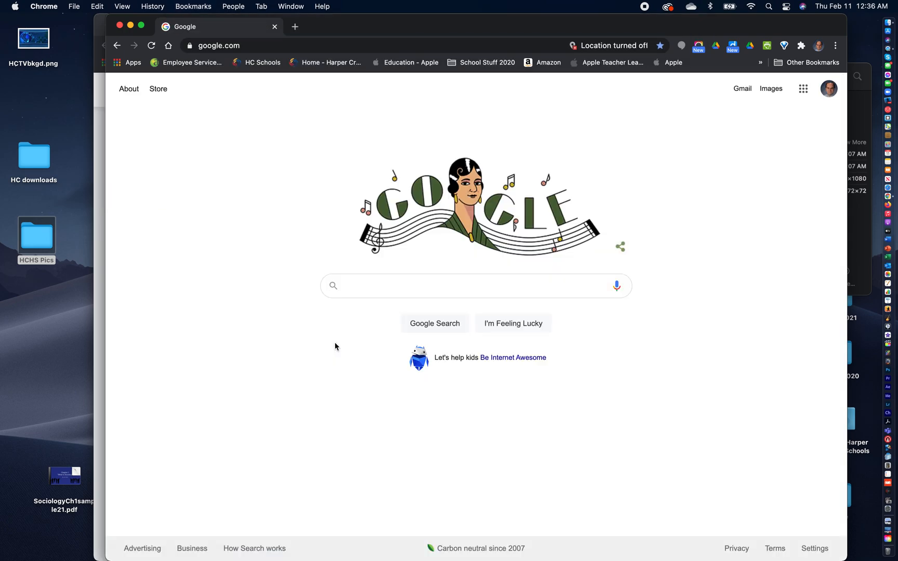
text(Battle c)
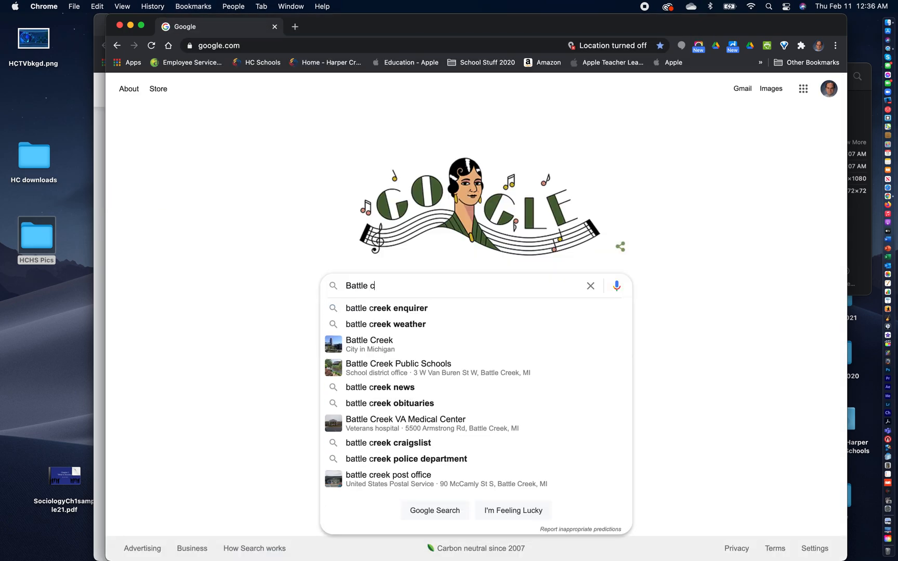
text(reek enquirer)
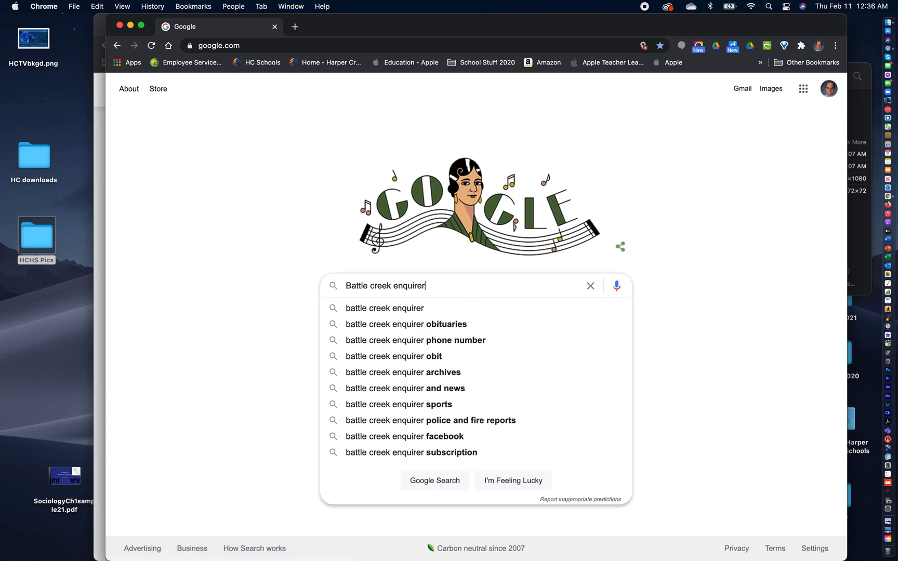
key(Return)
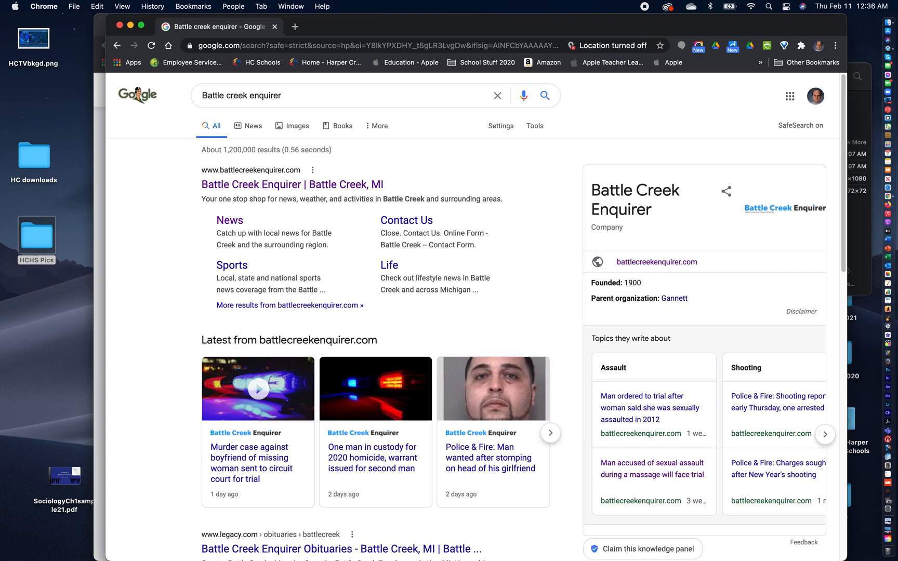
click(280, 184)
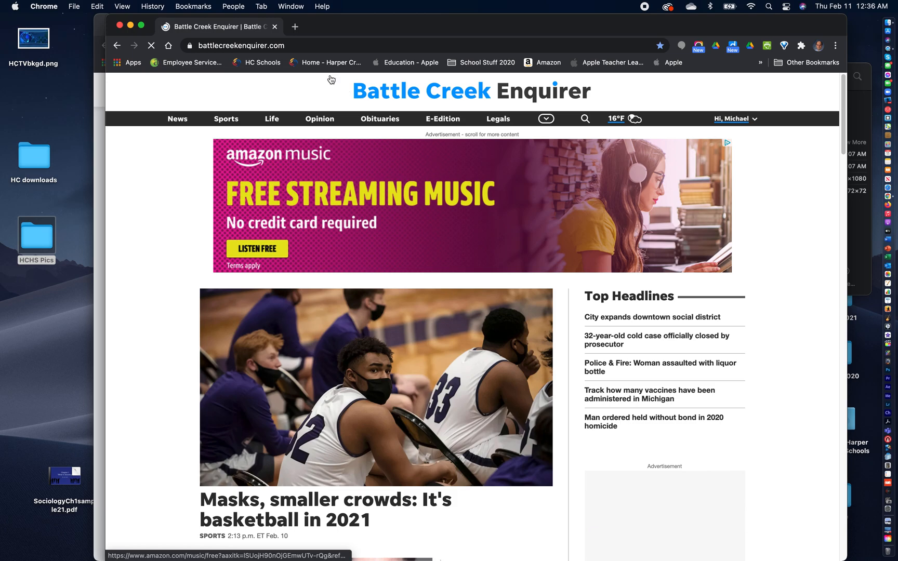
click(262, 45)
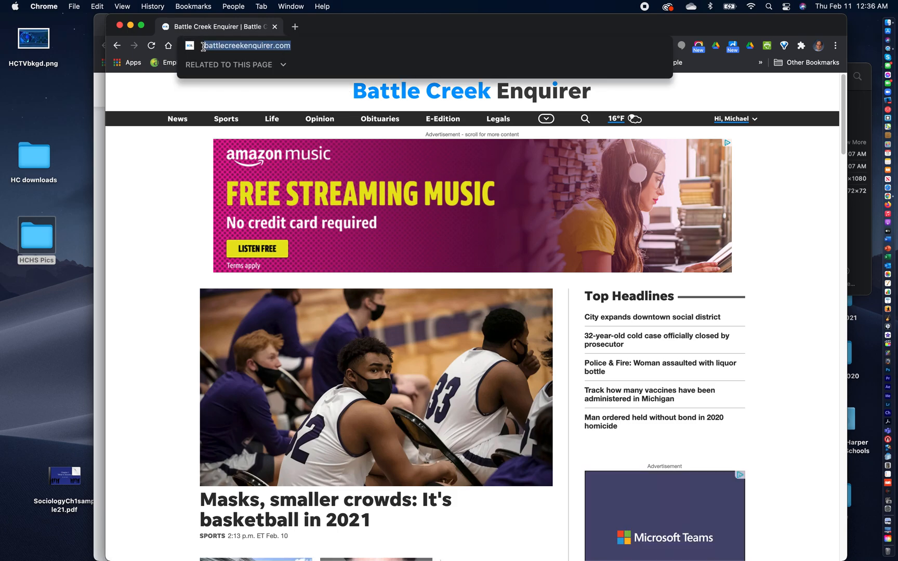
click(95, 4)
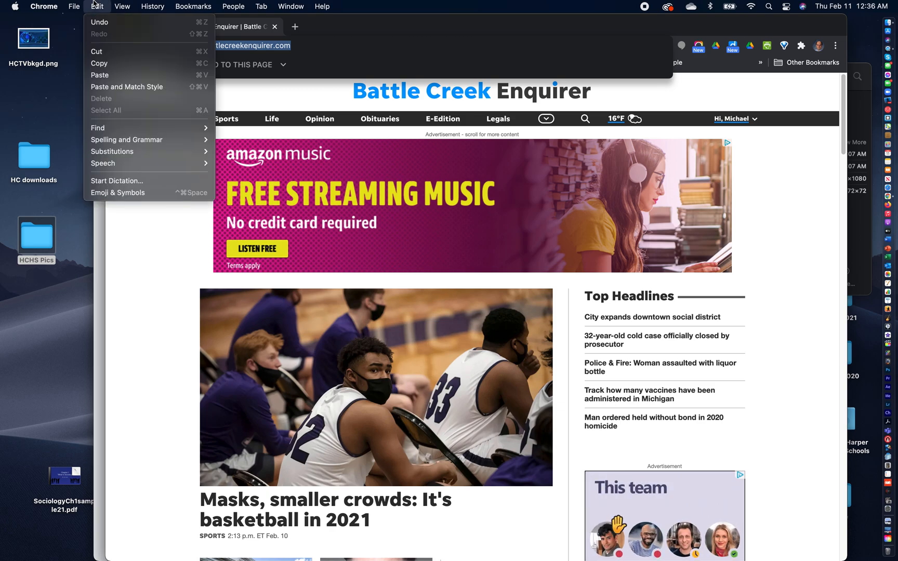
click(107, 64)
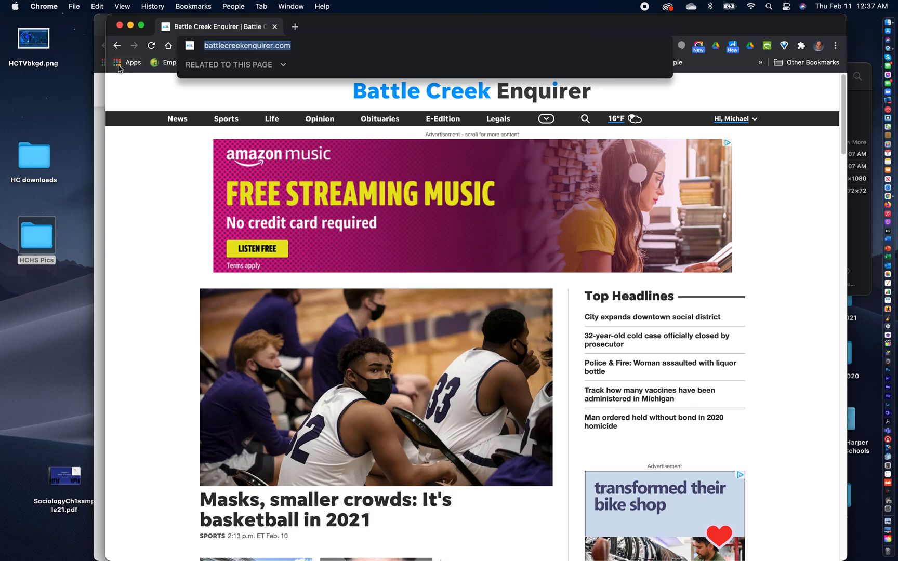
click(130, 25)
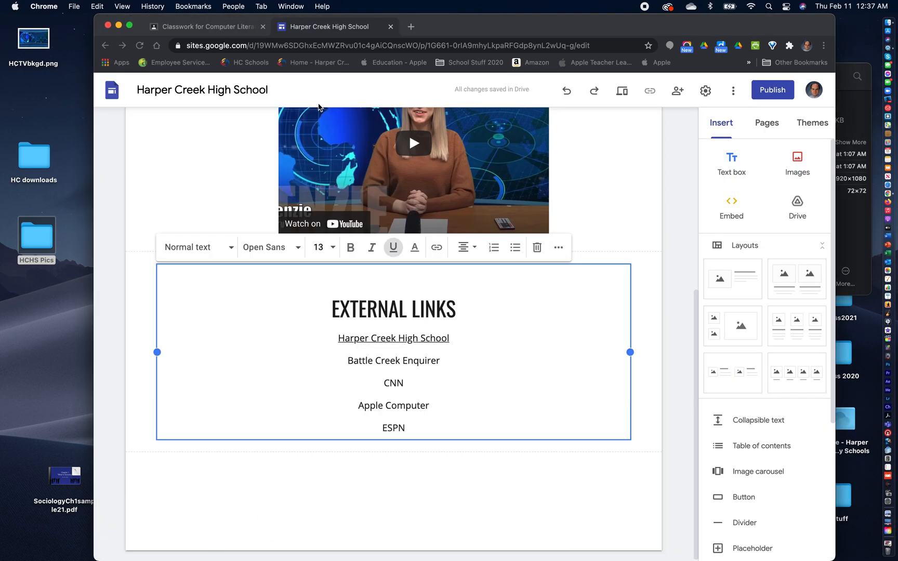
drag(347, 360, 441, 360)
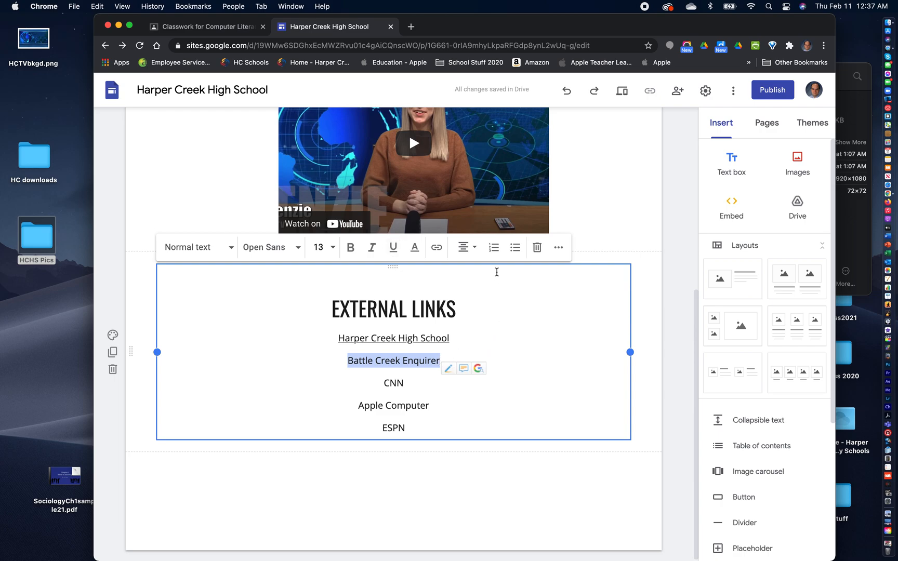
click(436, 247)
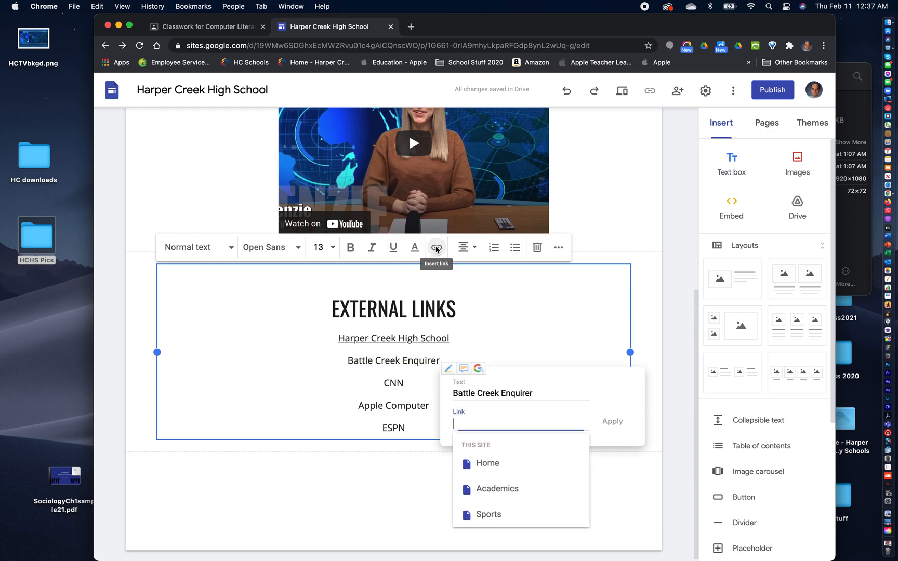
key(super+v)
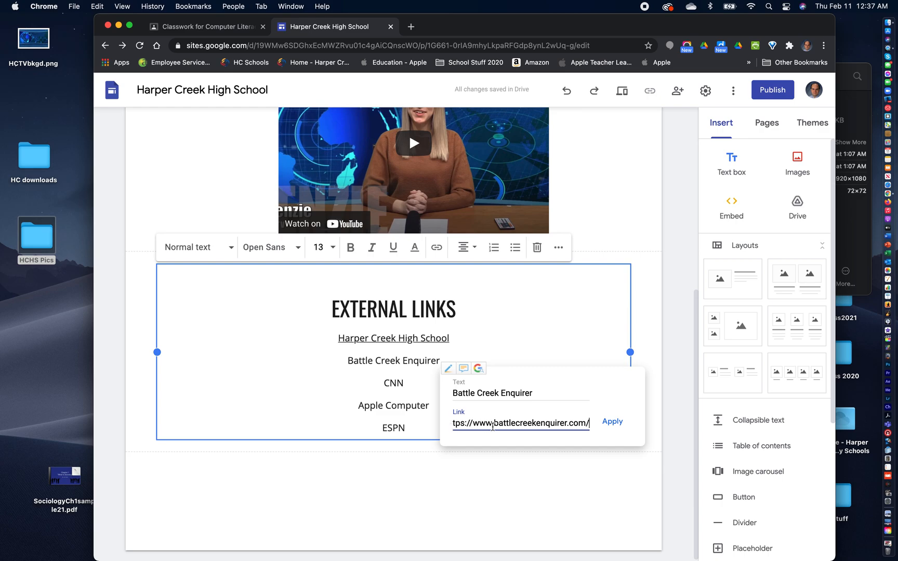
click(613, 424)
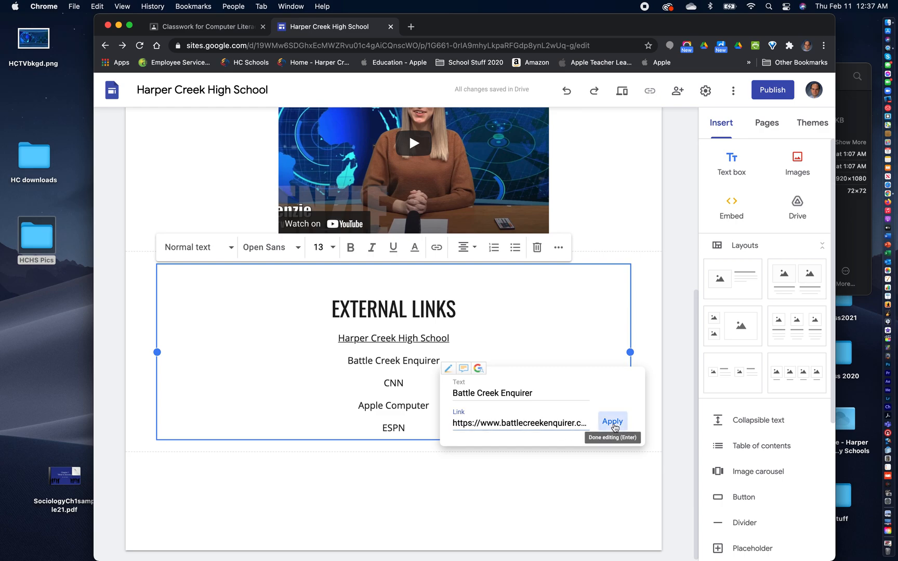
click(616, 485)
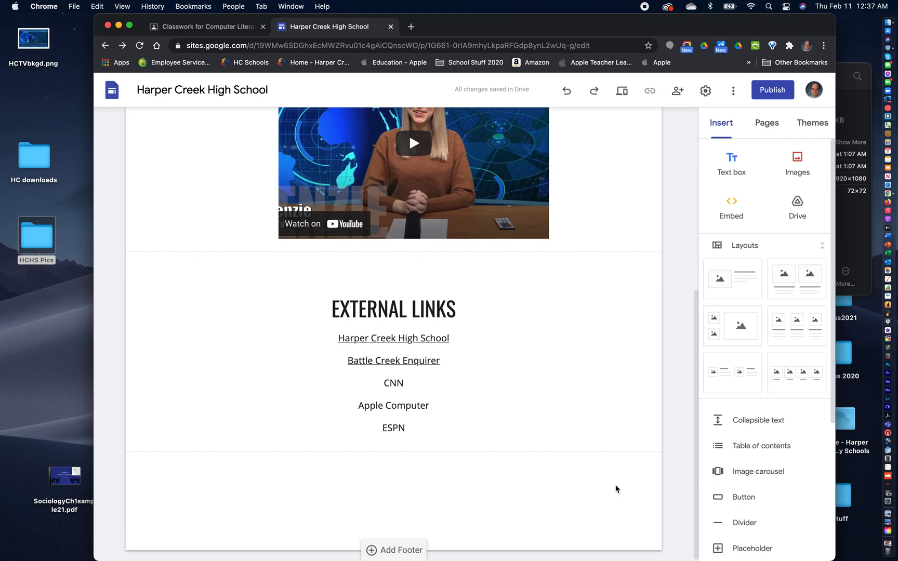
- Review the site's pages by opening Sports, Academics and Home, and look through the whole Home page content
scroll(616, 489, up, 2)
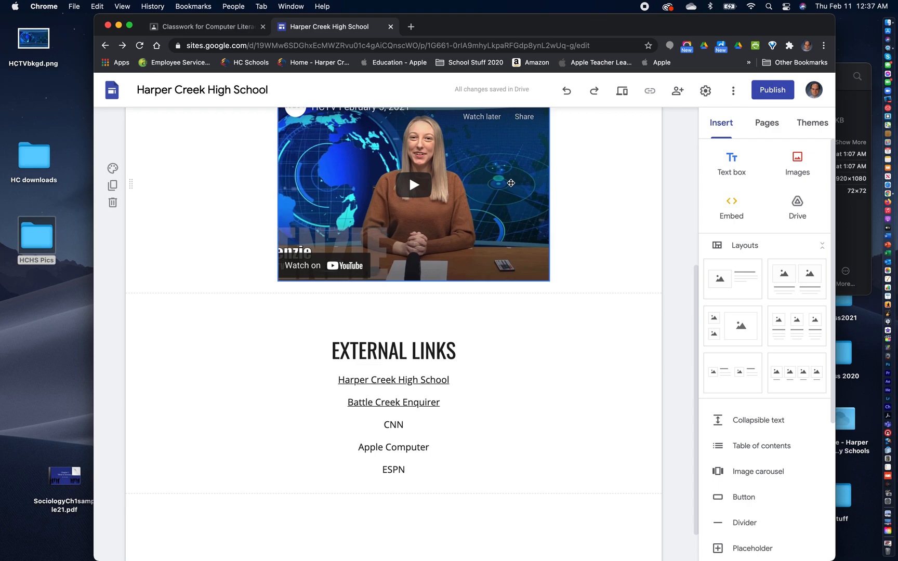
scroll(610, 222, up, 10)
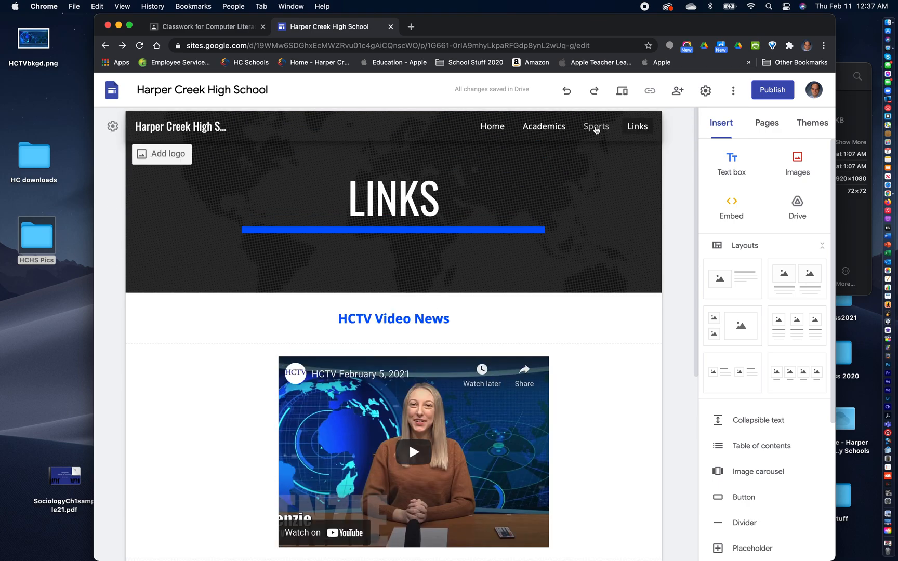
click(595, 128)
click(545, 132)
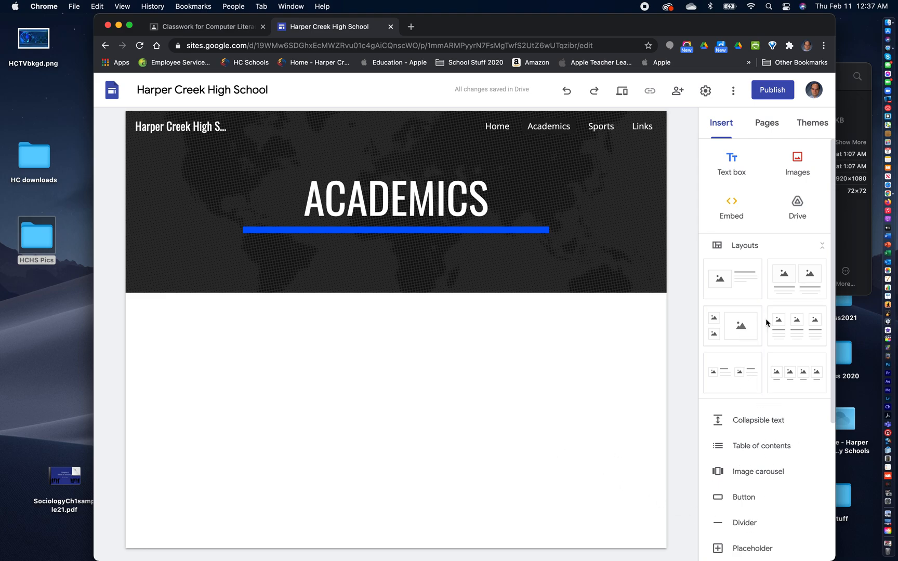
click(494, 126)
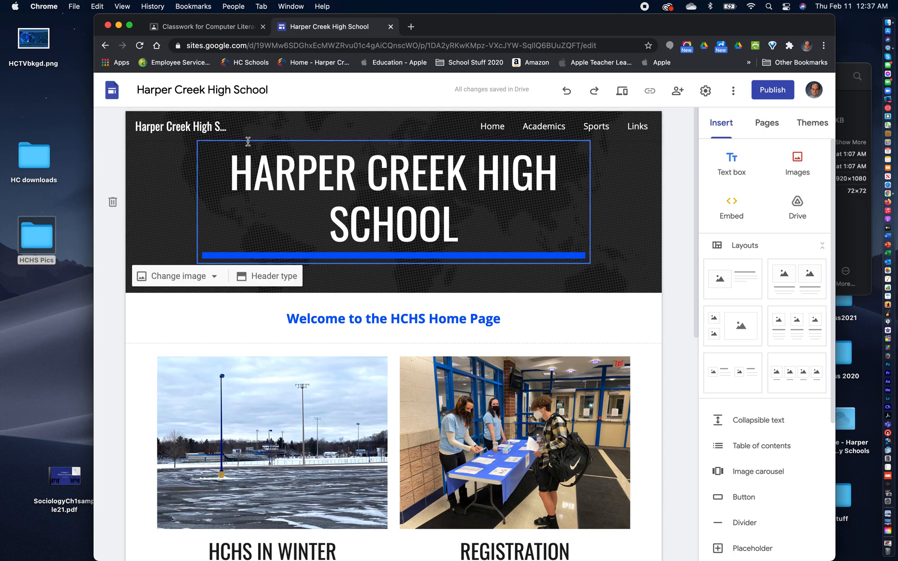
scroll(618, 322, down, 2)
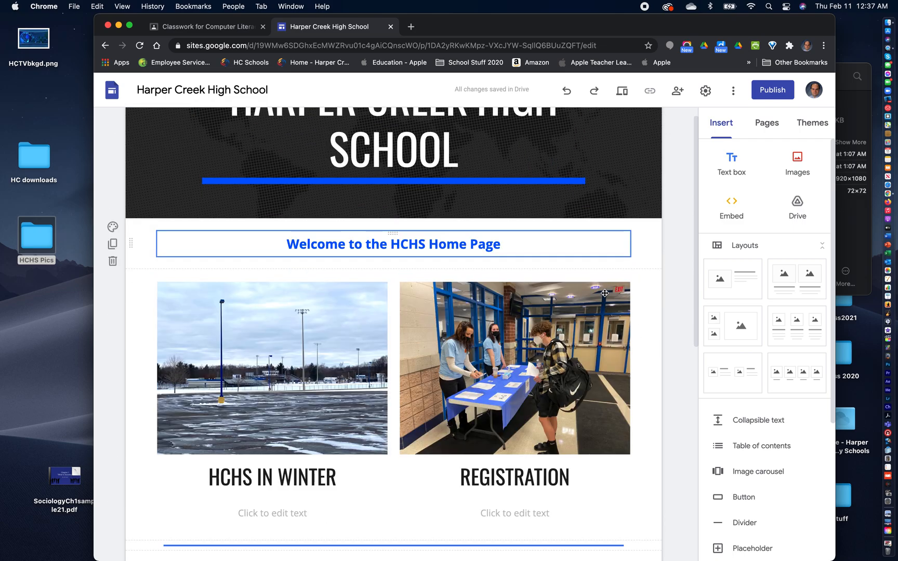
scroll(604, 294, down, 2)
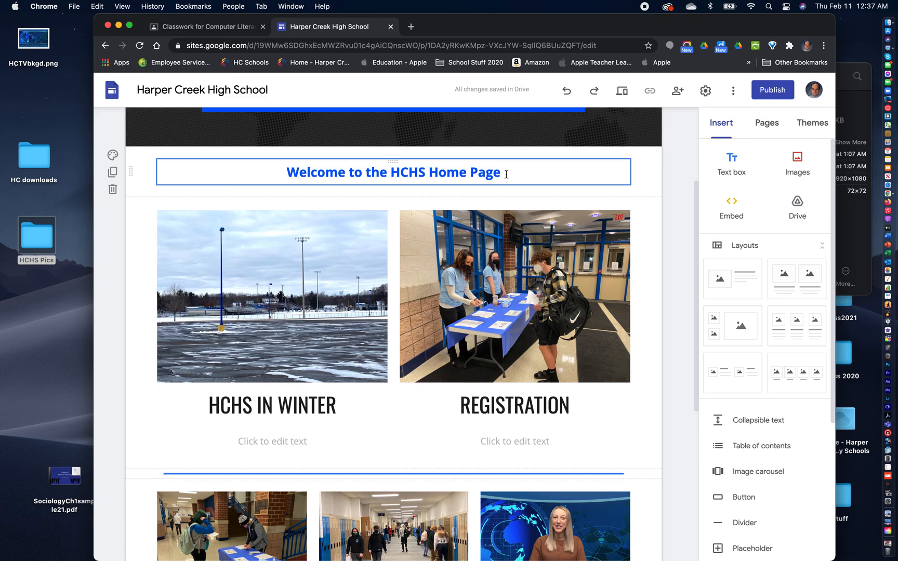
scroll(555, 443, down, 3)
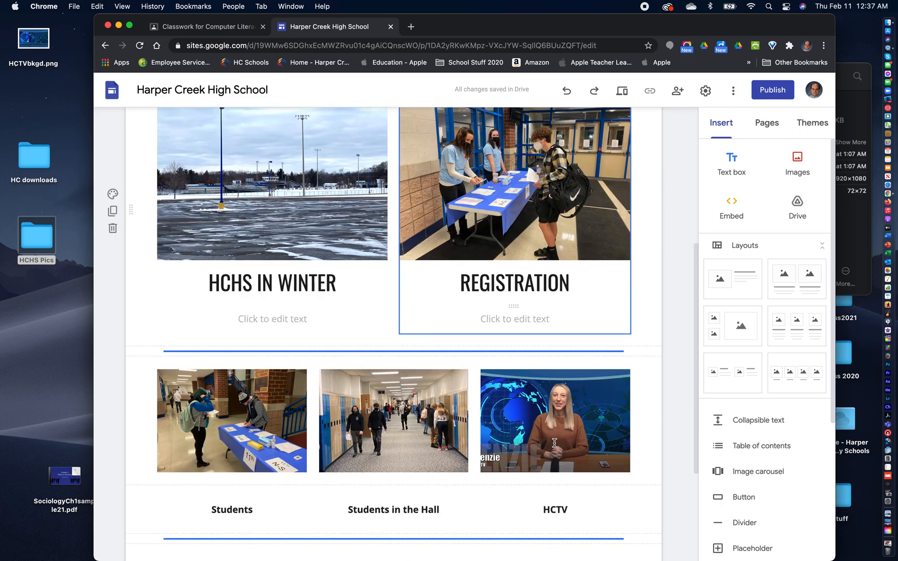
scroll(554, 443, down, 4)
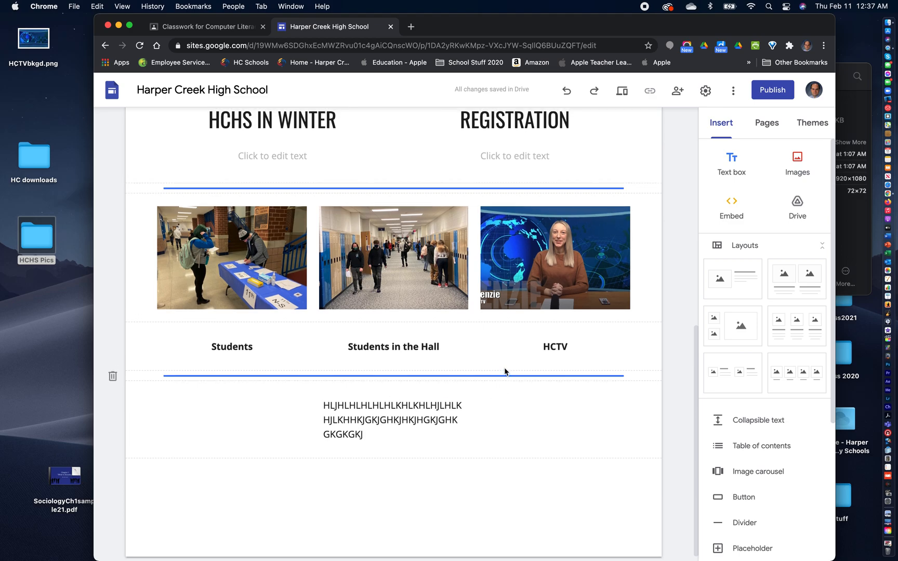
scroll(560, 314, up, 7)
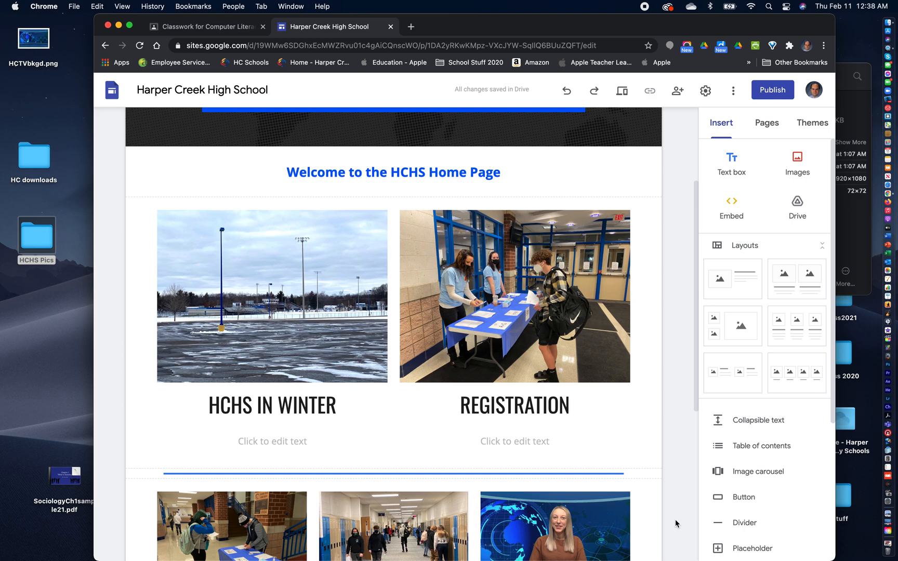
scroll(613, 491, up, 3)
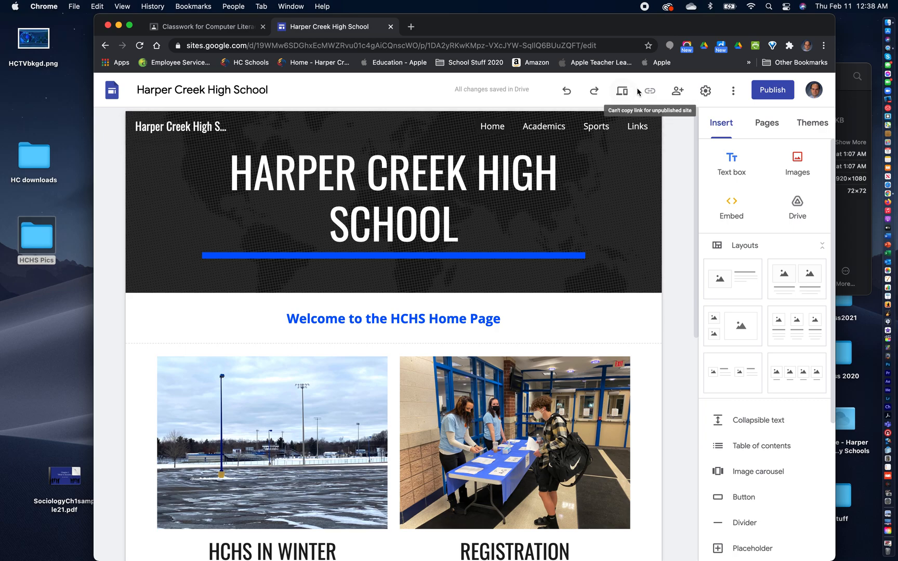
- Preview the site in phone, tablet and large-screen layouts, look through the Home page, and exit the preview
click(622, 92)
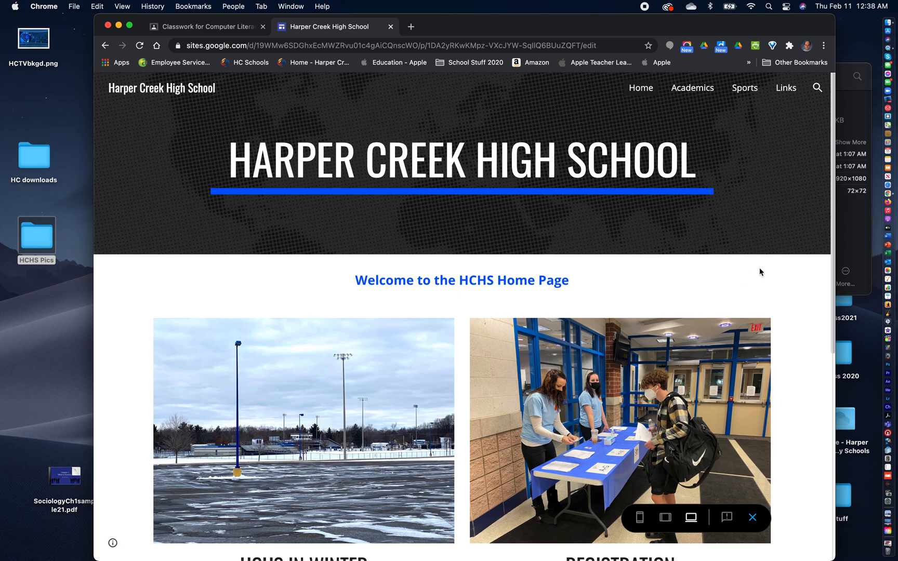
click(639, 517)
click(664, 528)
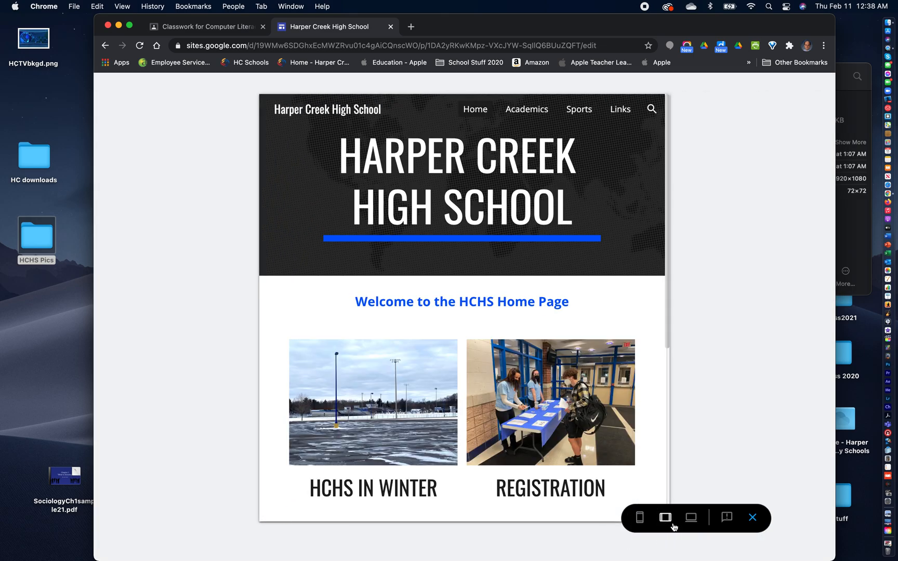
click(690, 523)
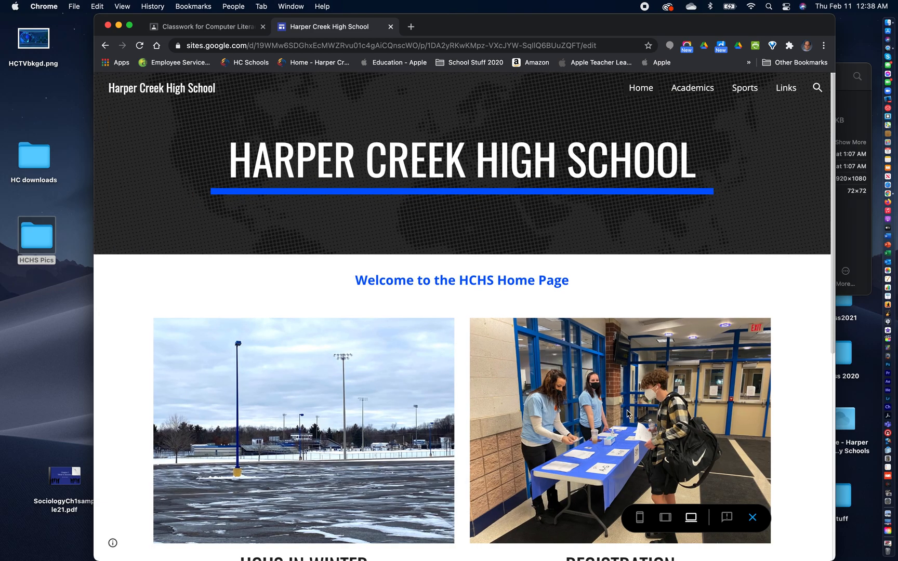
scroll(627, 414, down, 7)
scroll(626, 414, up, 7)
click(751, 518)
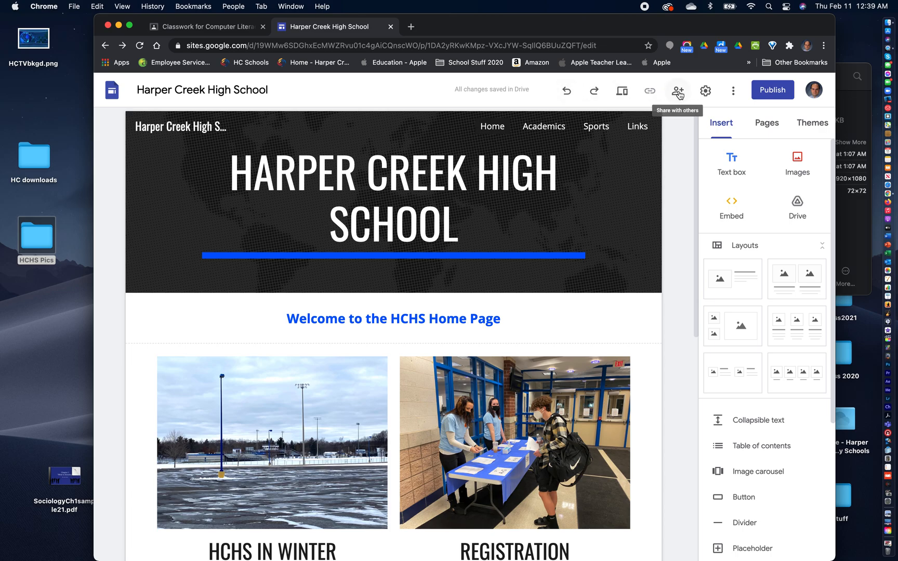
- Start publishing the site and enter riohchssample as its web address
click(773, 92)
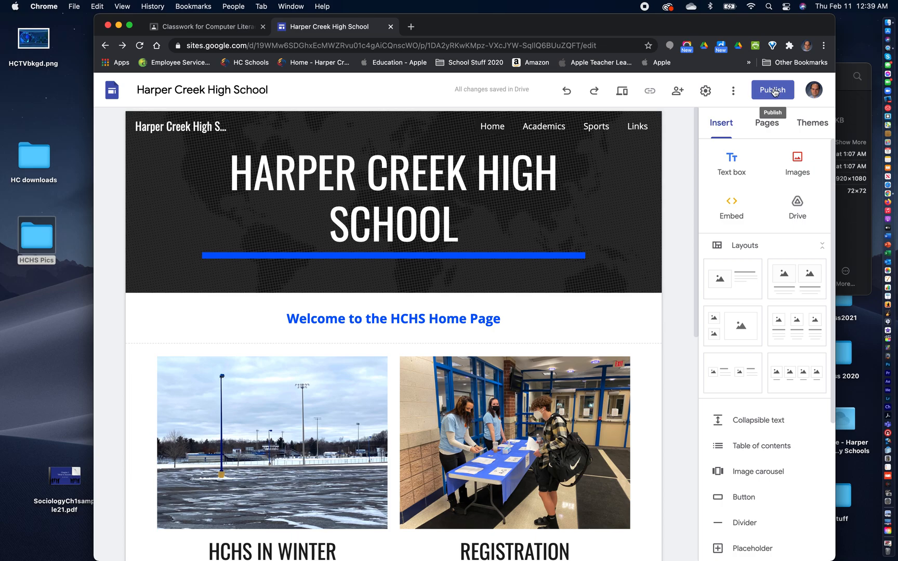
click(774, 92)
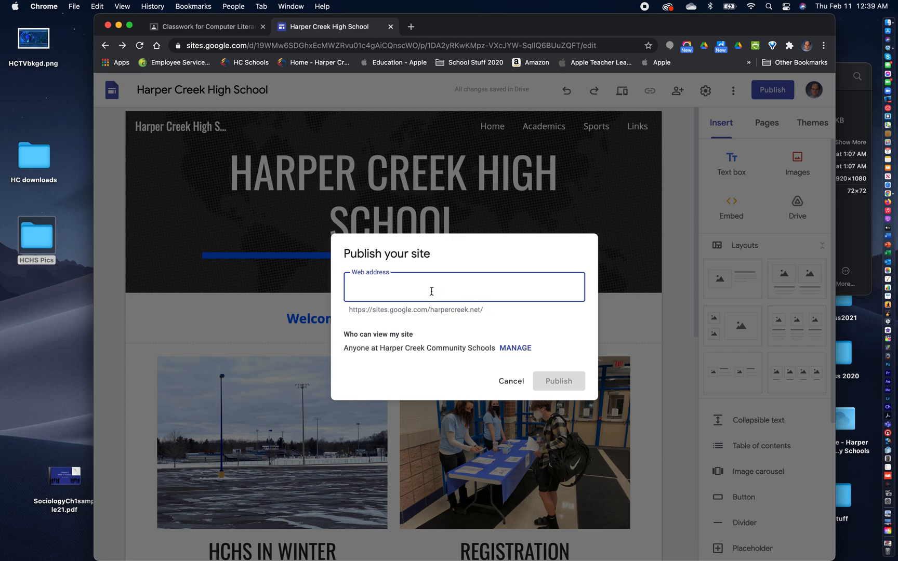
text(riohchssample)
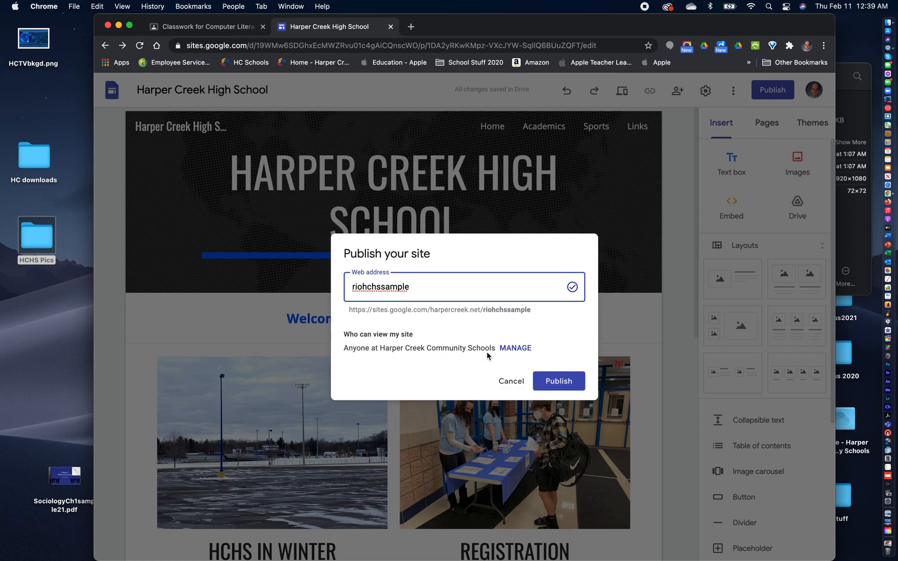
- Change who can view the site, setting the draft link to Anyone with the link and the published site to Public
click(515, 349)
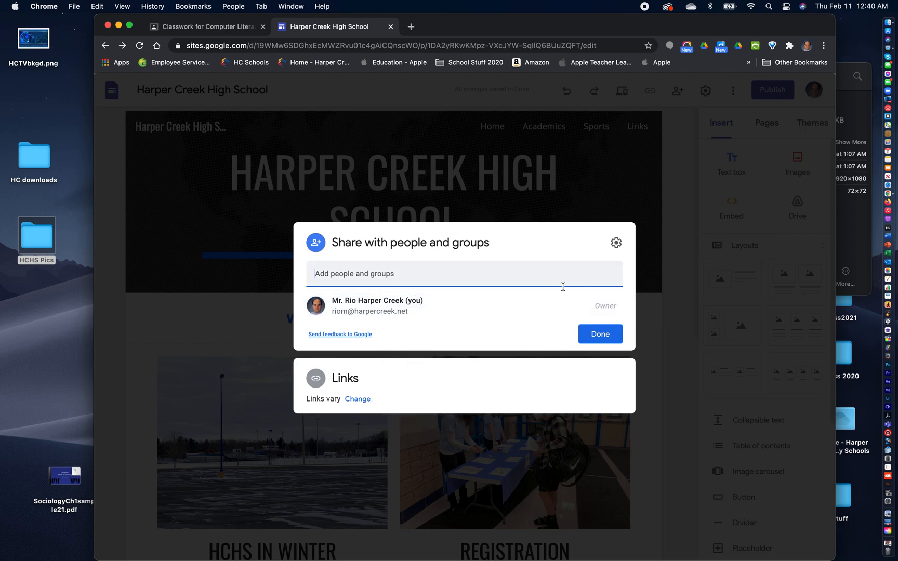
click(616, 243)
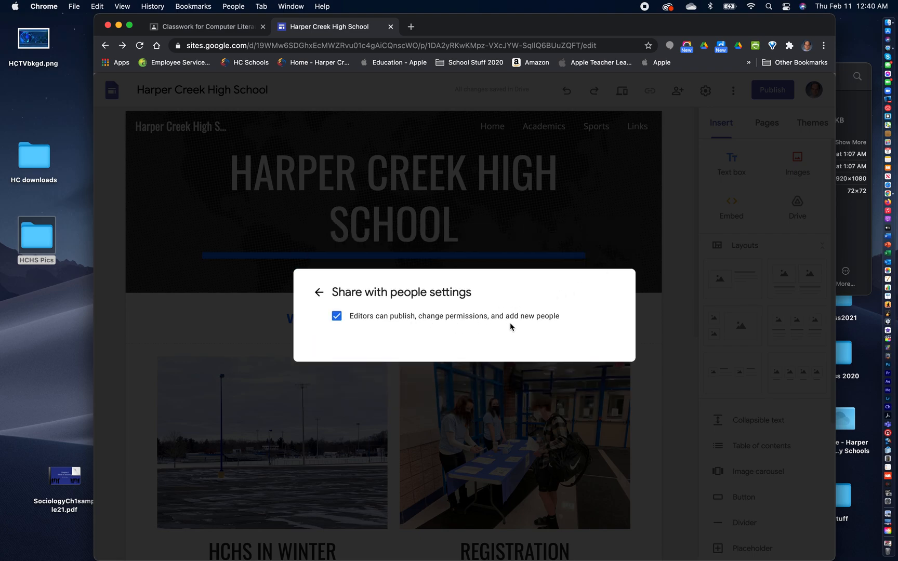
click(319, 292)
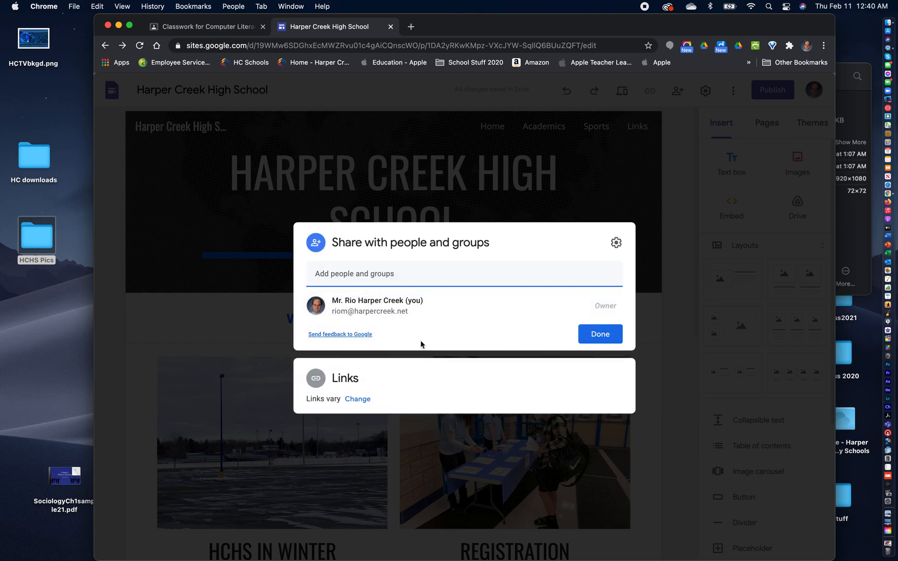
click(357, 403)
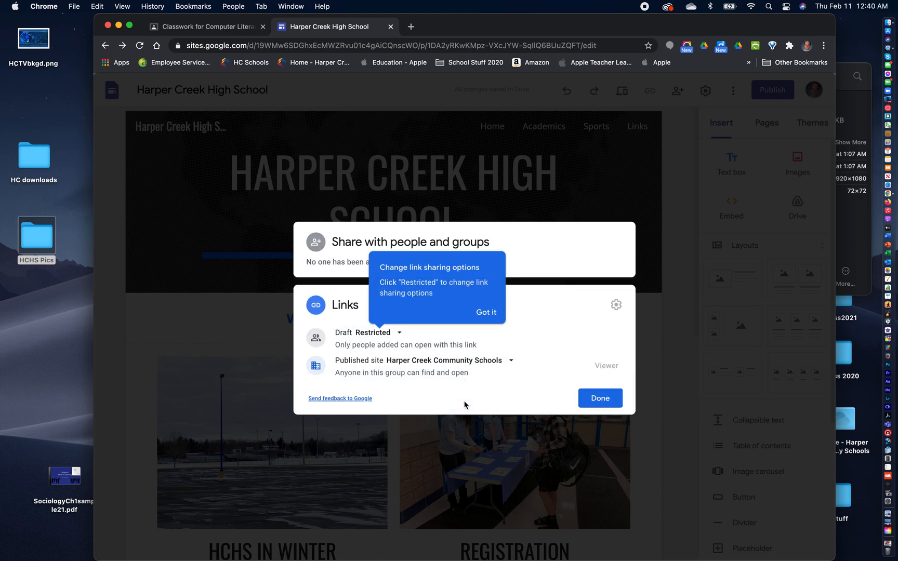
click(398, 334)
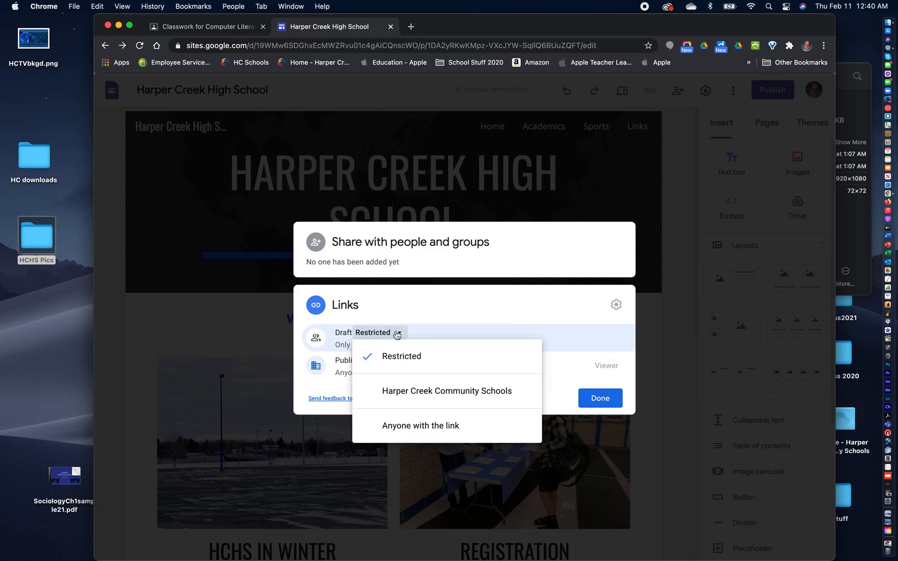
click(417, 429)
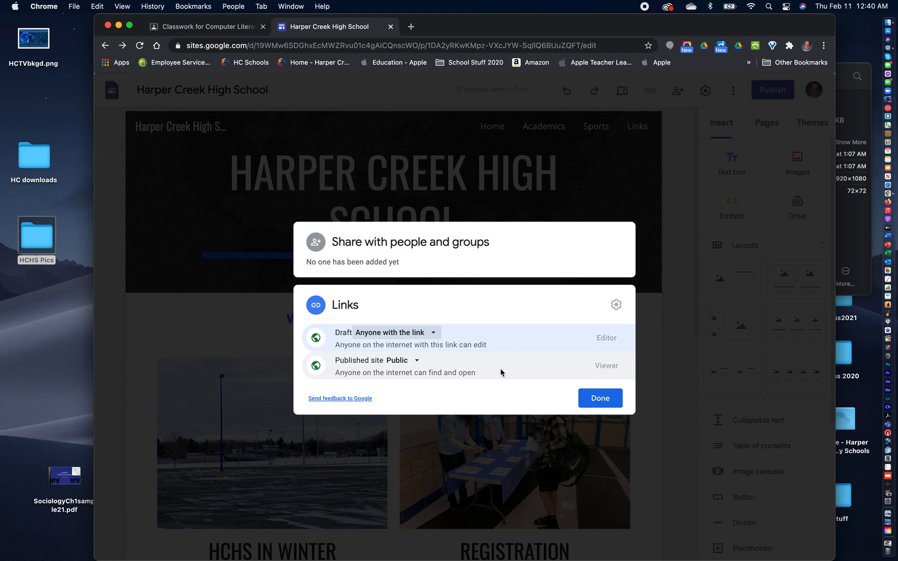
click(600, 400)
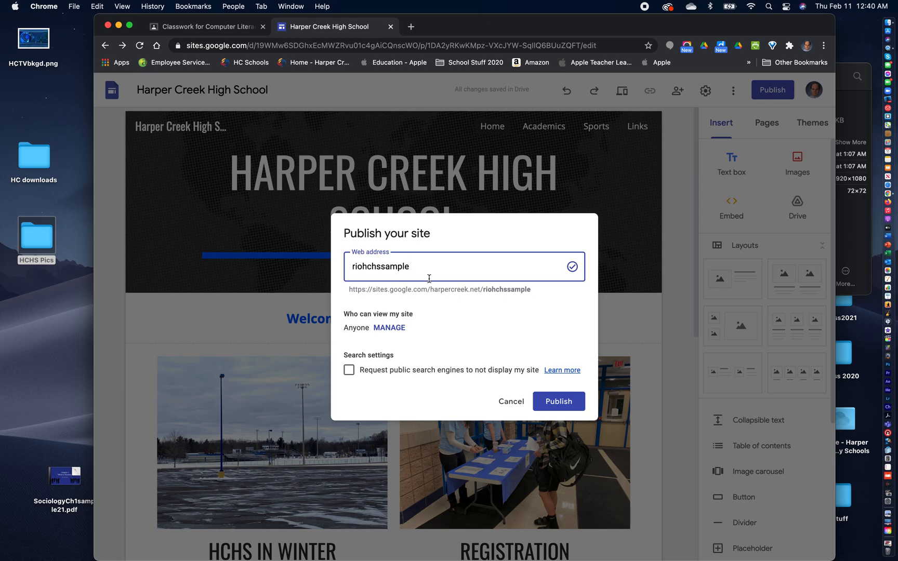
- Publish the Harper Creek High School site and copy its published site link
click(548, 400)
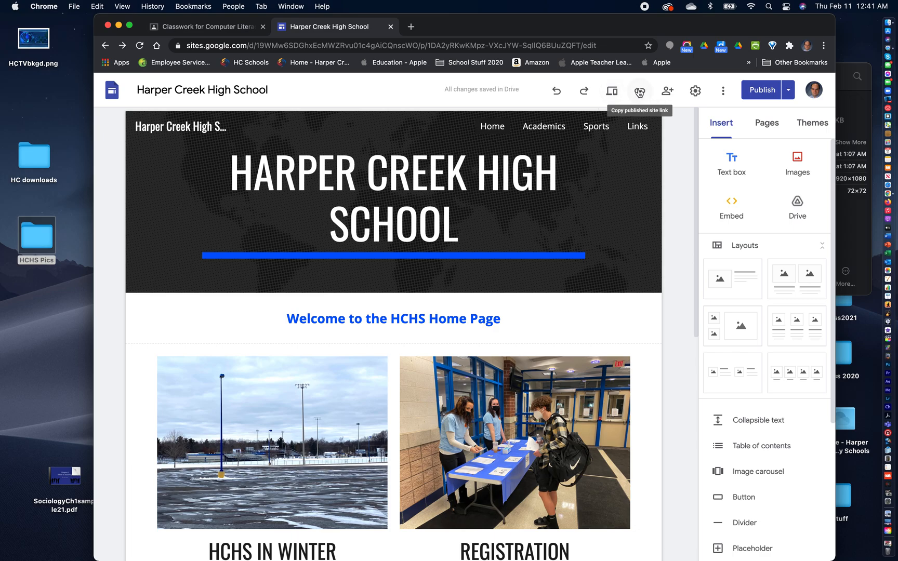
click(639, 92)
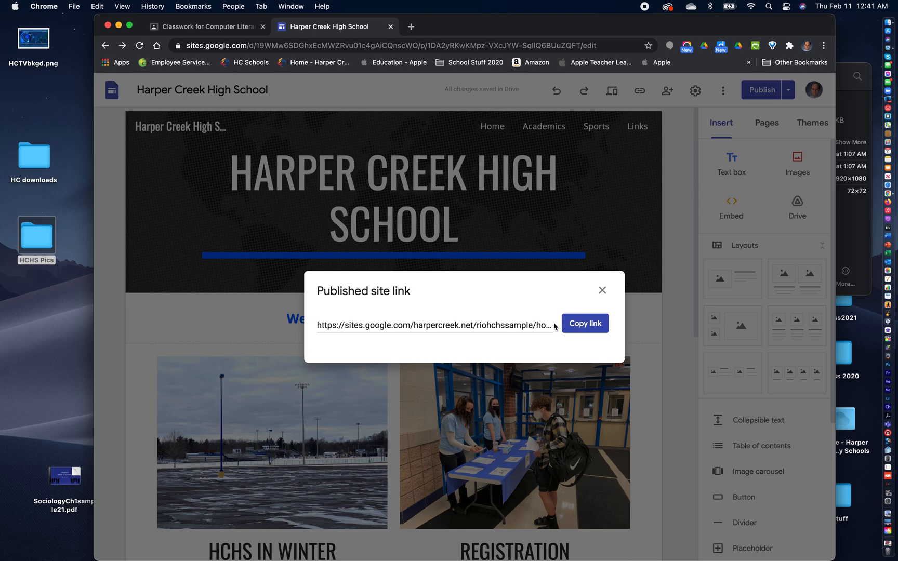
click(586, 324)
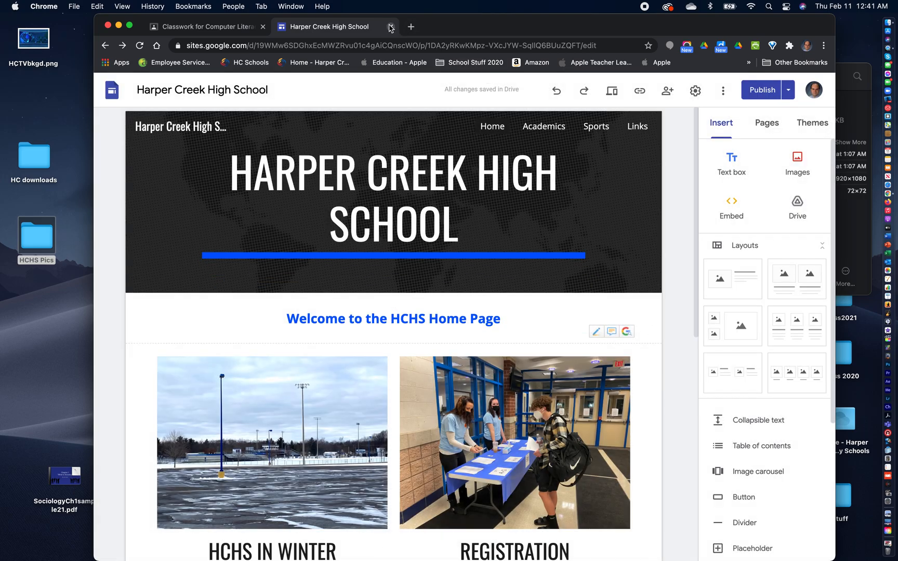
click(391, 26)
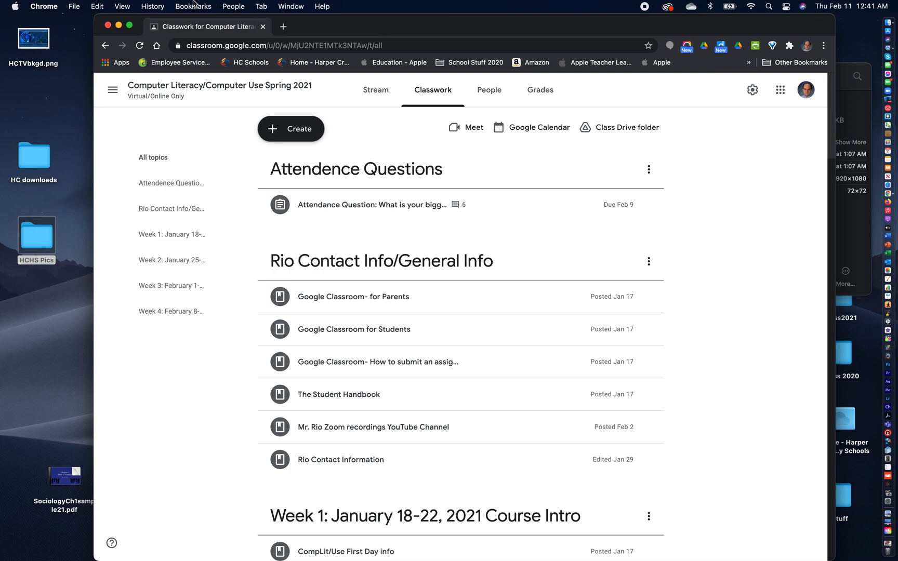
click(193, 5)
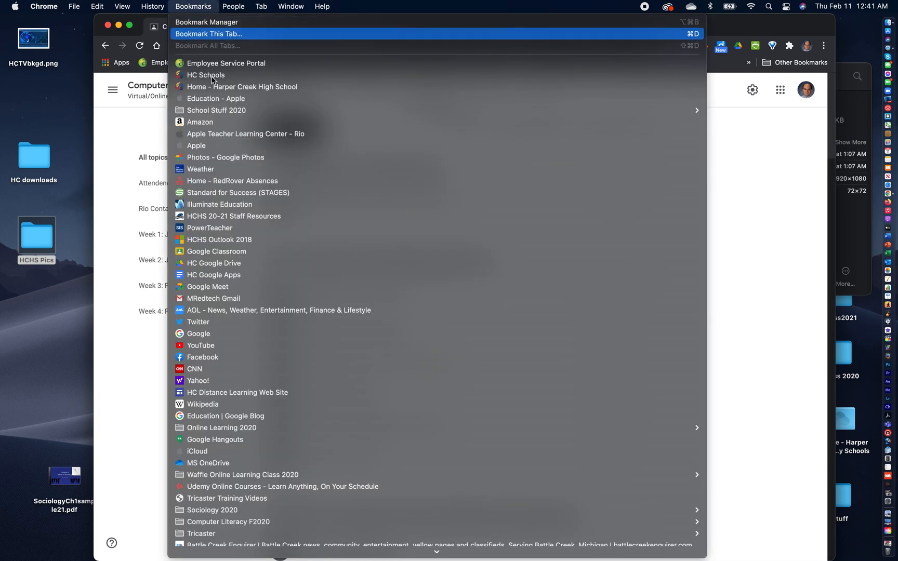
click(248, 334)
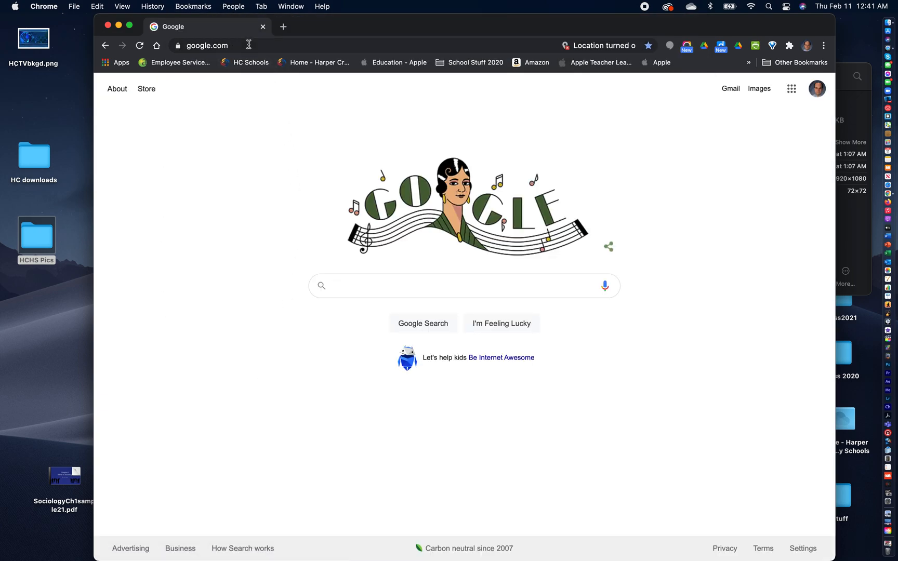
click(219, 46)
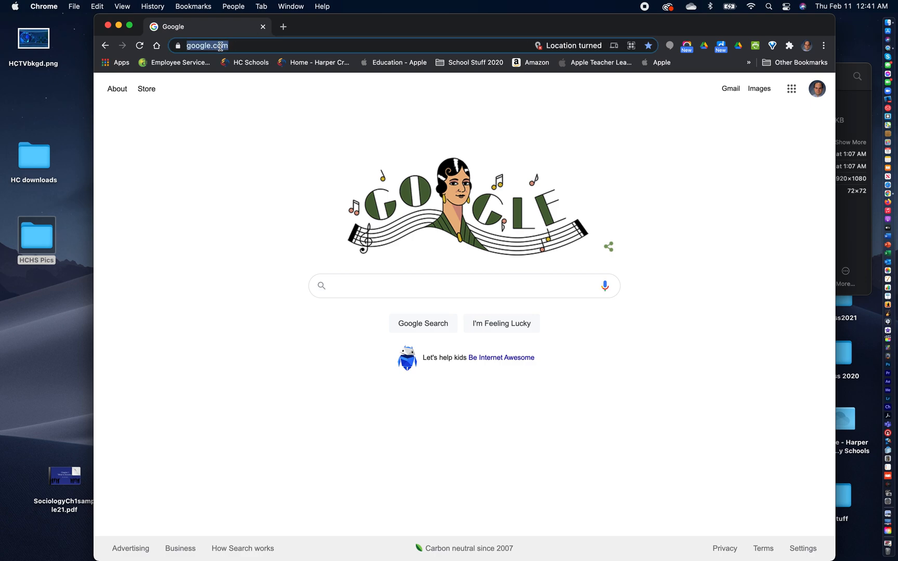
key(BackSpace)
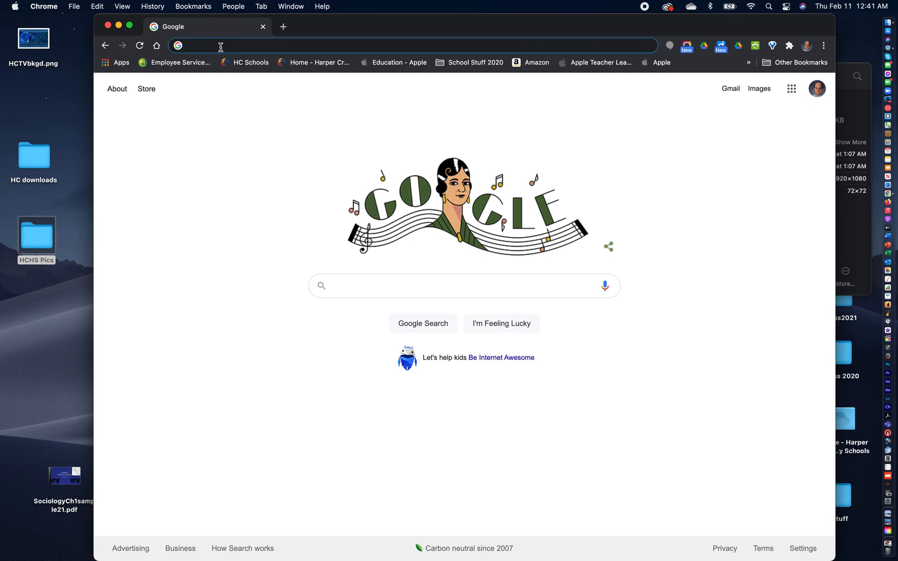
key(super+v)
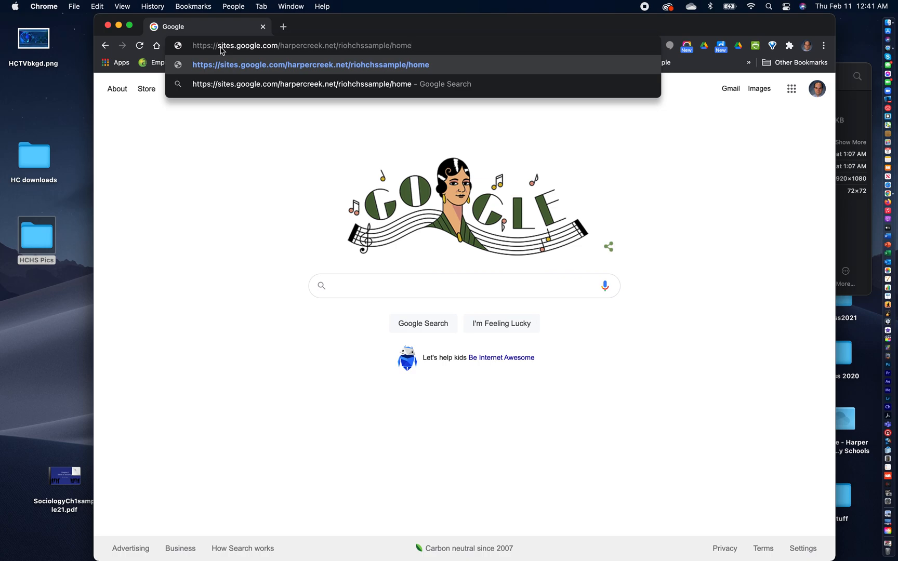
key(Return)
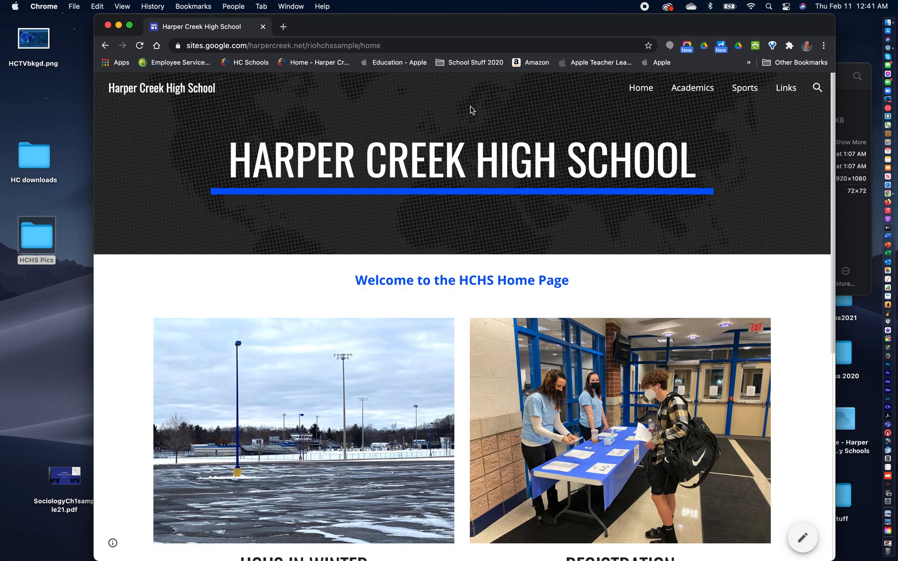
- Bookmark the published home page in the Bookmarks Bar under the name Harper Creek High School Sample
click(190, 5)
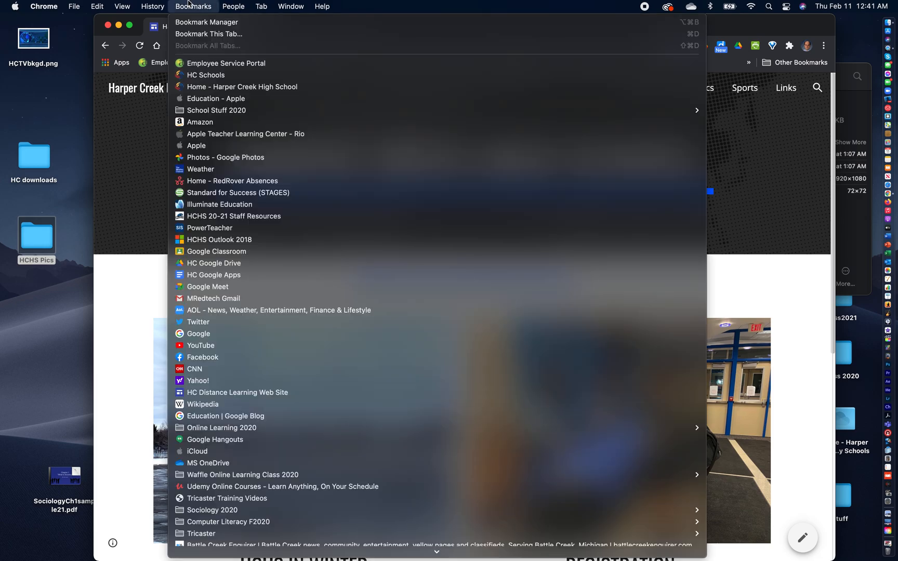
click(203, 33)
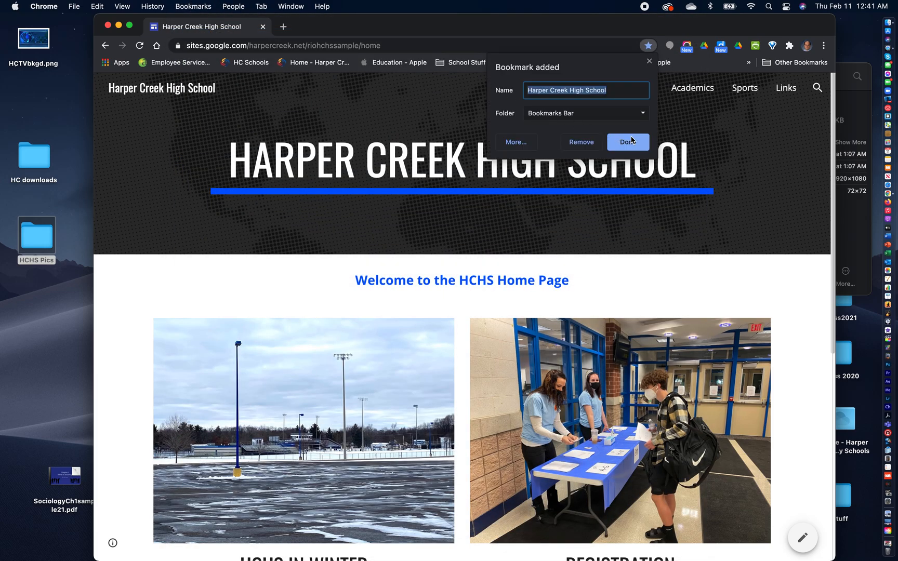
click(624, 90)
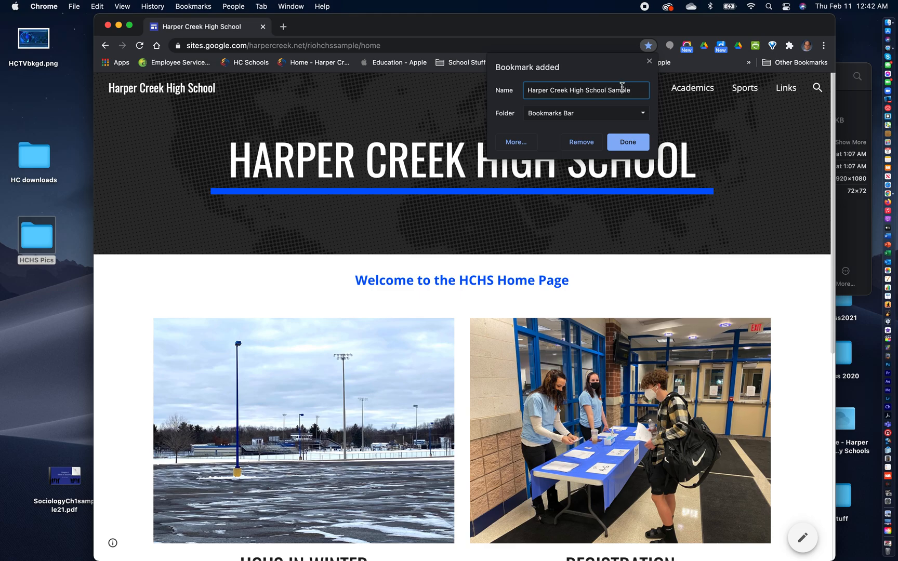
click(625, 143)
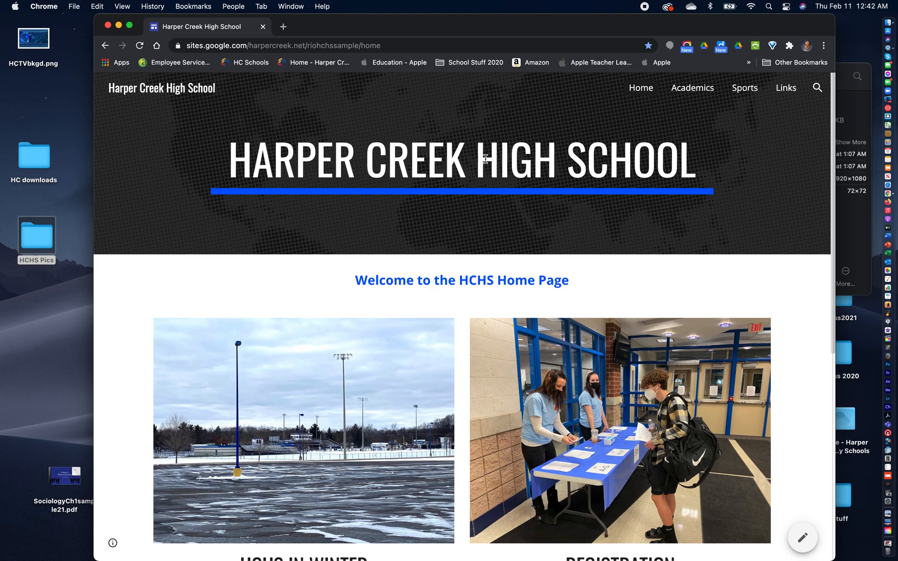
- Look through the published Home page and view the Academics and Sports pages
scroll(659, 252, down, 7)
scroll(643, 238, down, 1)
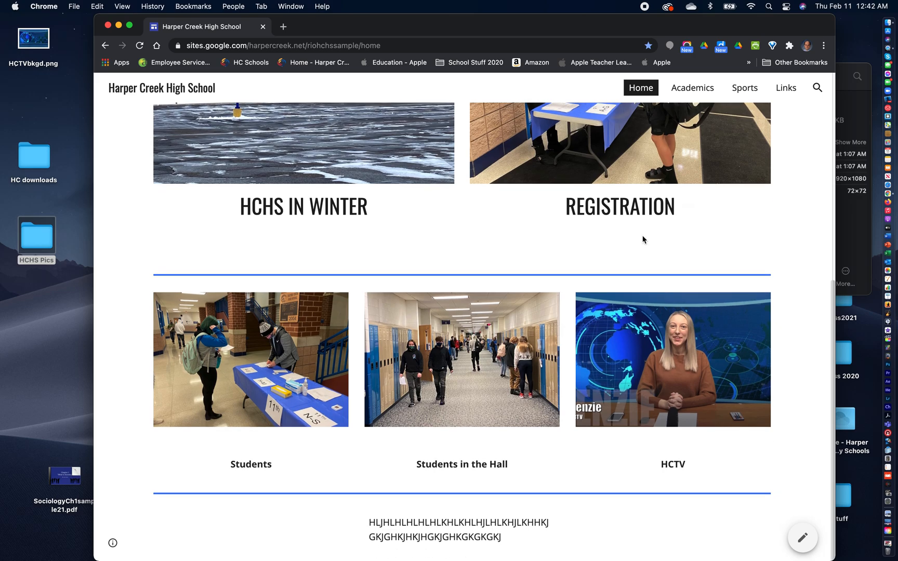
scroll(642, 239, up, 3)
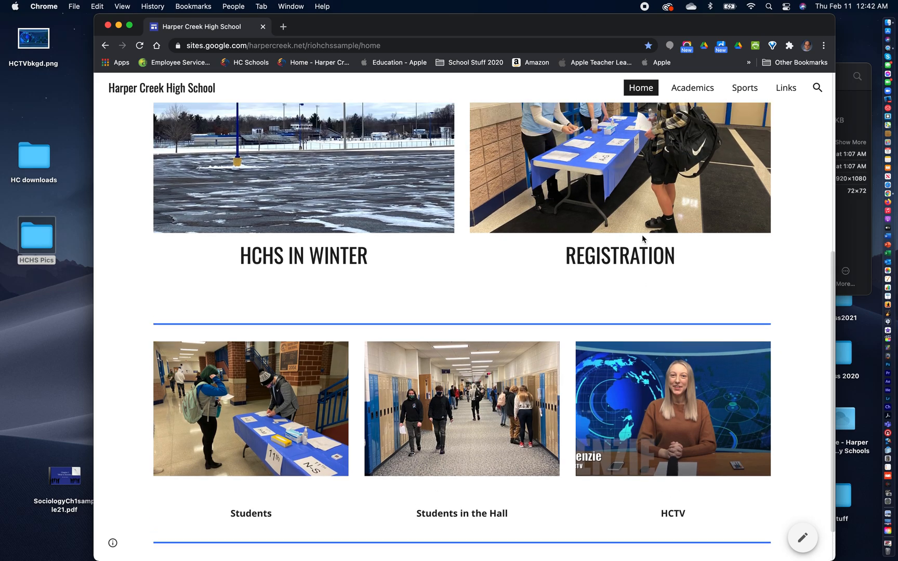
scroll(642, 238, up, 5)
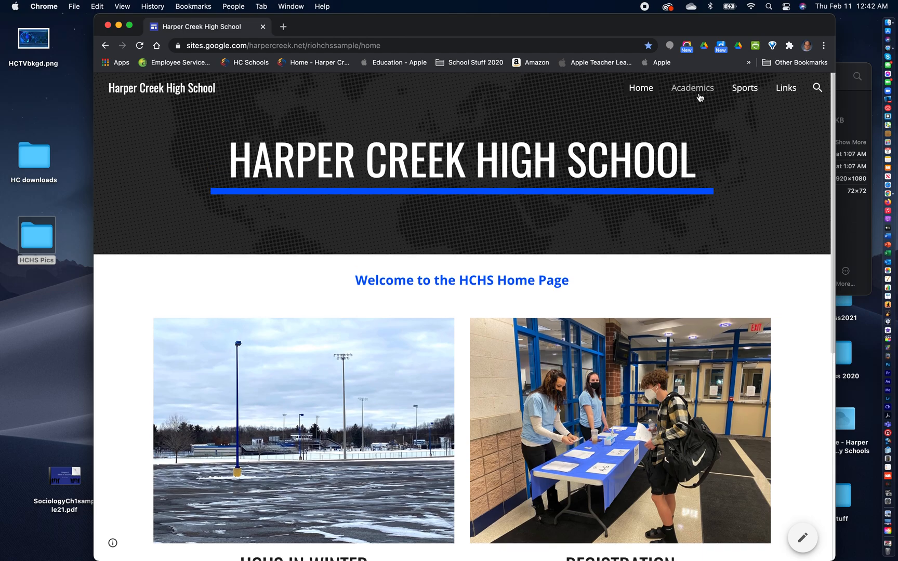
click(695, 94)
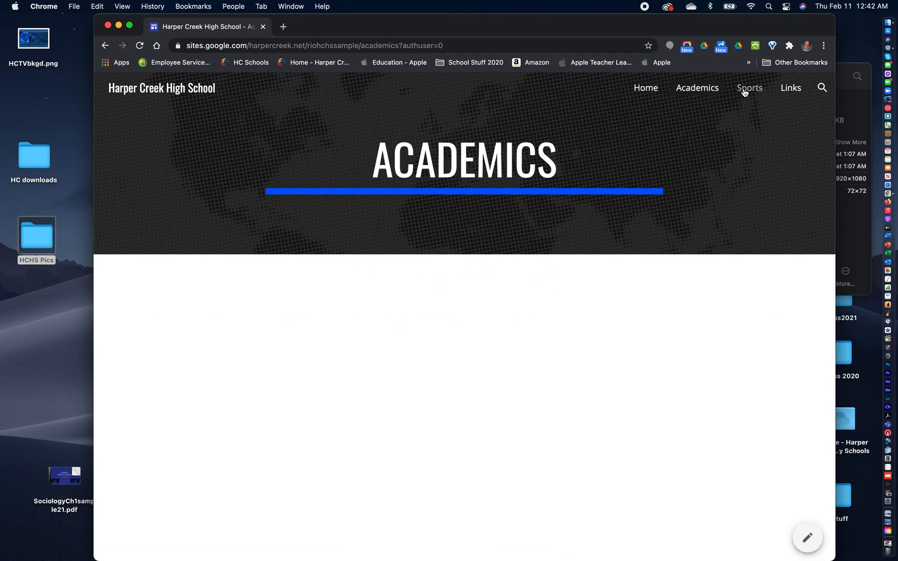
click(746, 90)
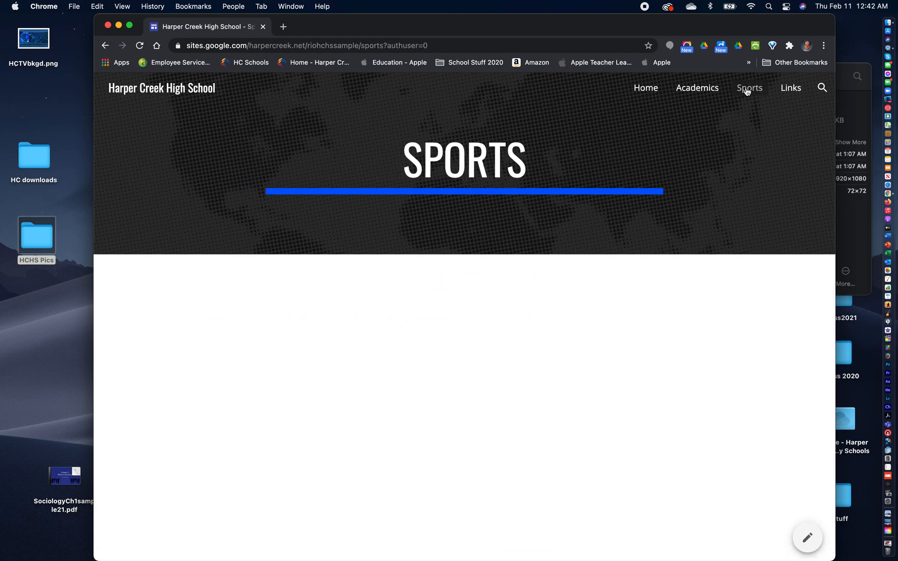
- Review the published Links page and test its Battle Creek Enquirer link, closing the newspaper page again
click(794, 90)
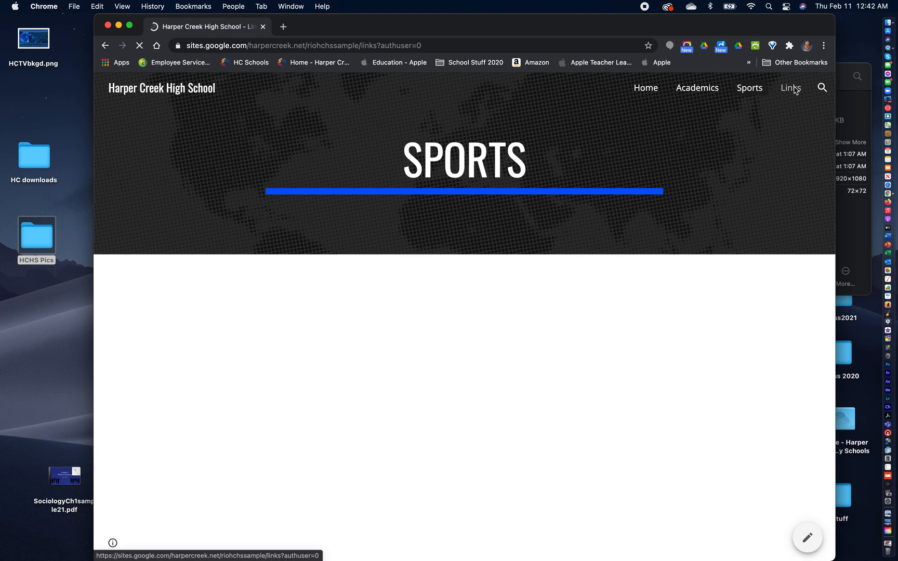
scroll(737, 396, down, 3)
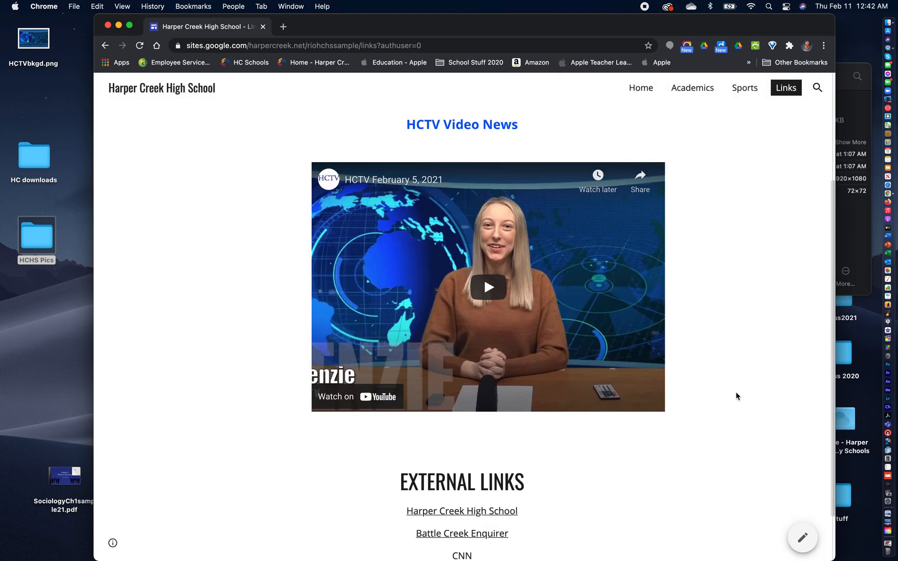
scroll(734, 392, up, 3)
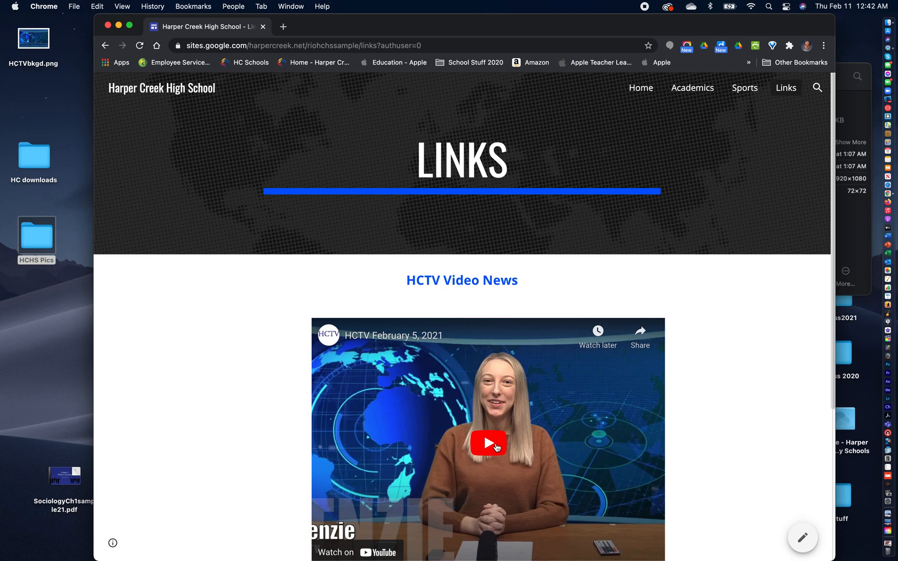
scroll(682, 424, down, 5)
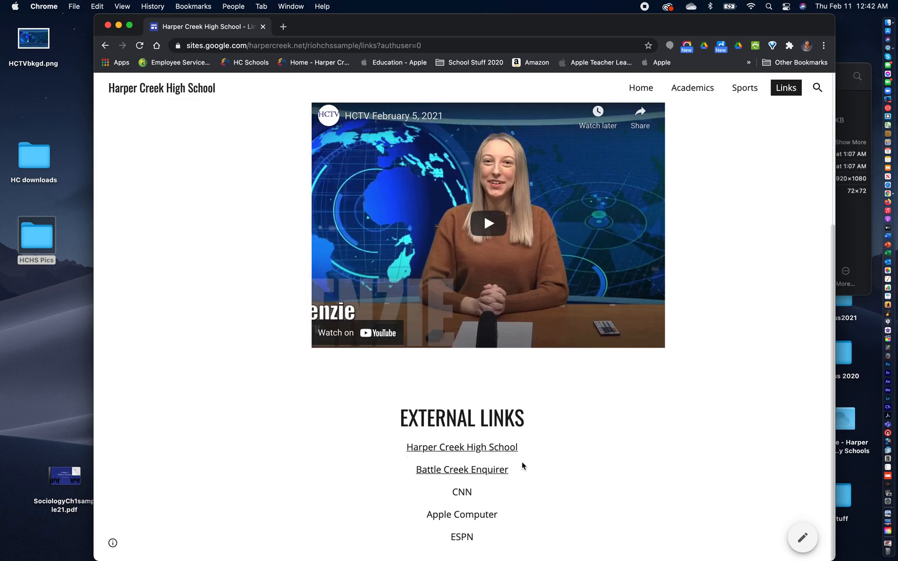
click(462, 470)
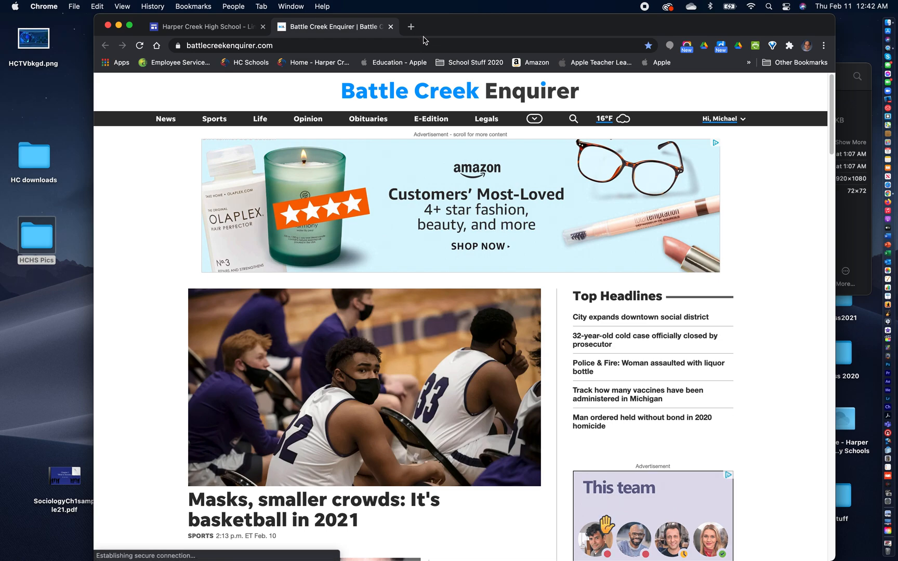
click(391, 27)
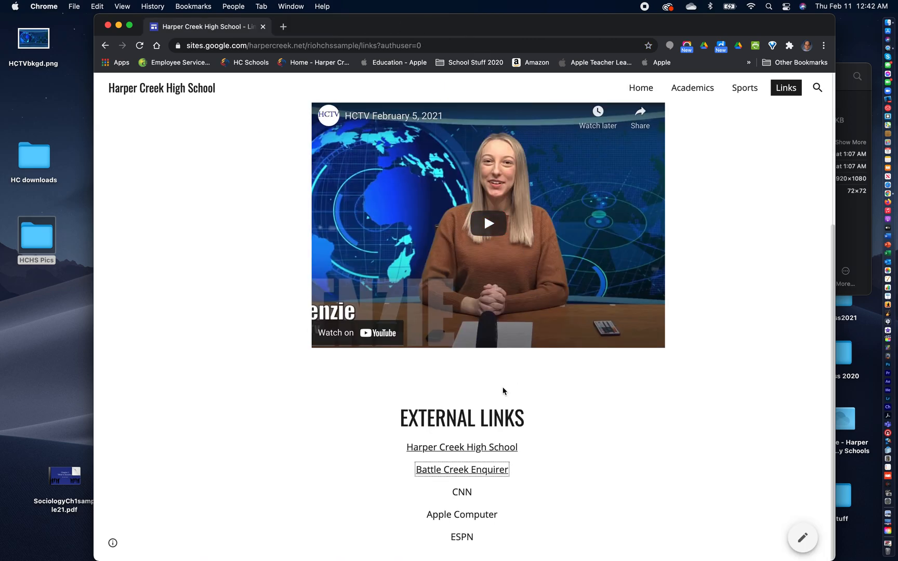
- Test the Harper Creek High School link on the published Links page, closing the school website again
click(482, 447)
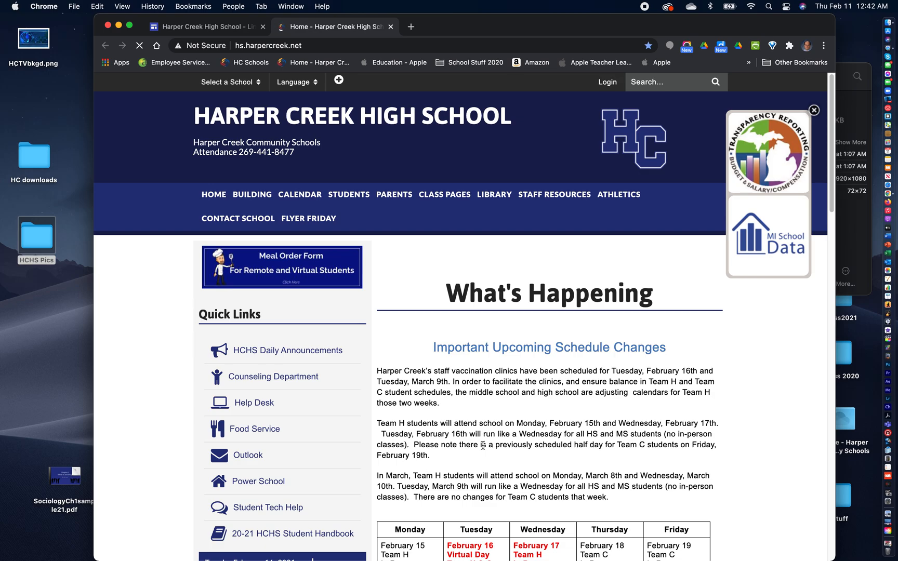
click(391, 26)
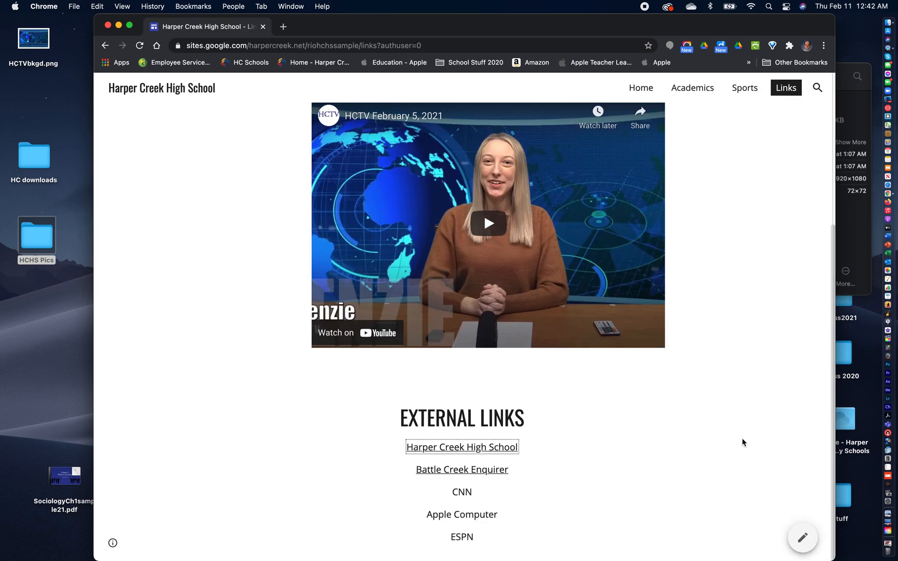
scroll(743, 442, up, 5)
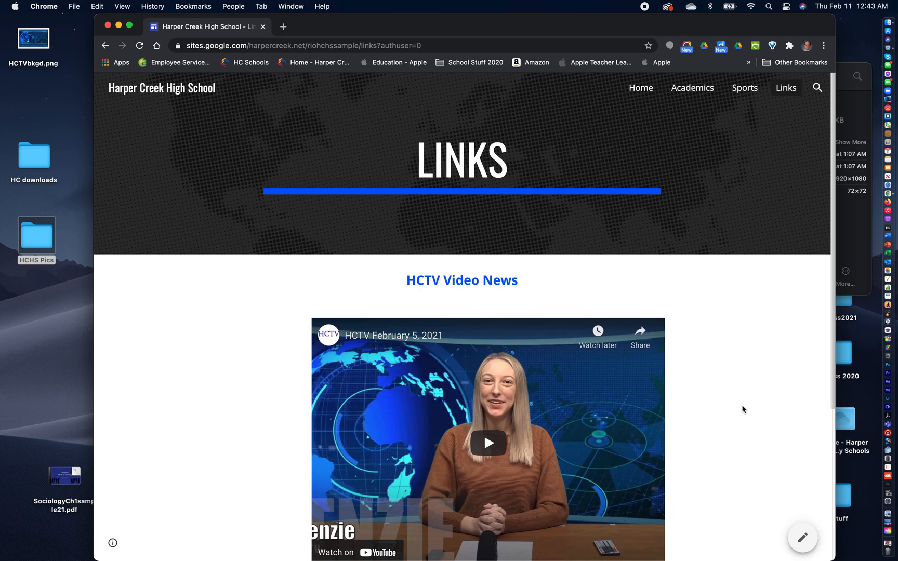
- Return to the published Home page, look through its pictures and captions, and highlight the site's web address
click(640, 88)
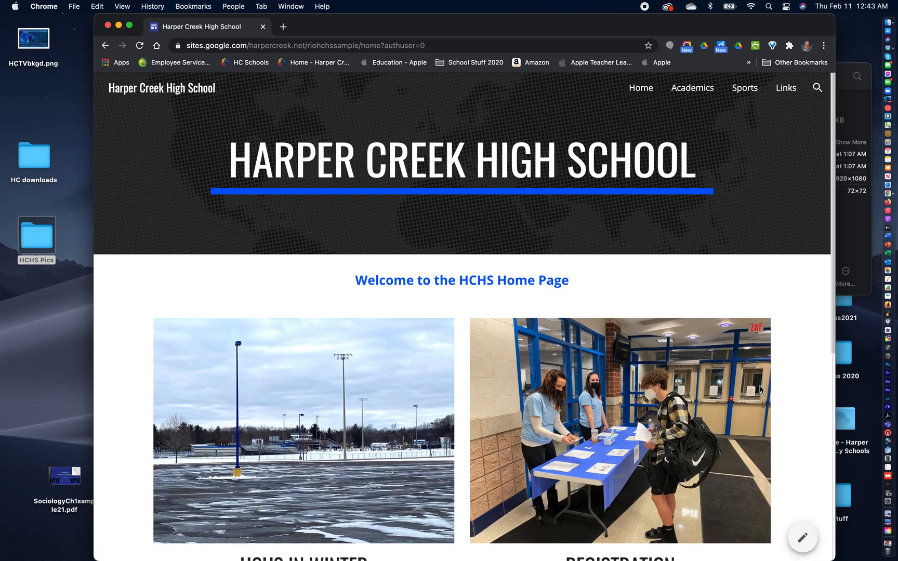
scroll(777, 490, down, 6)
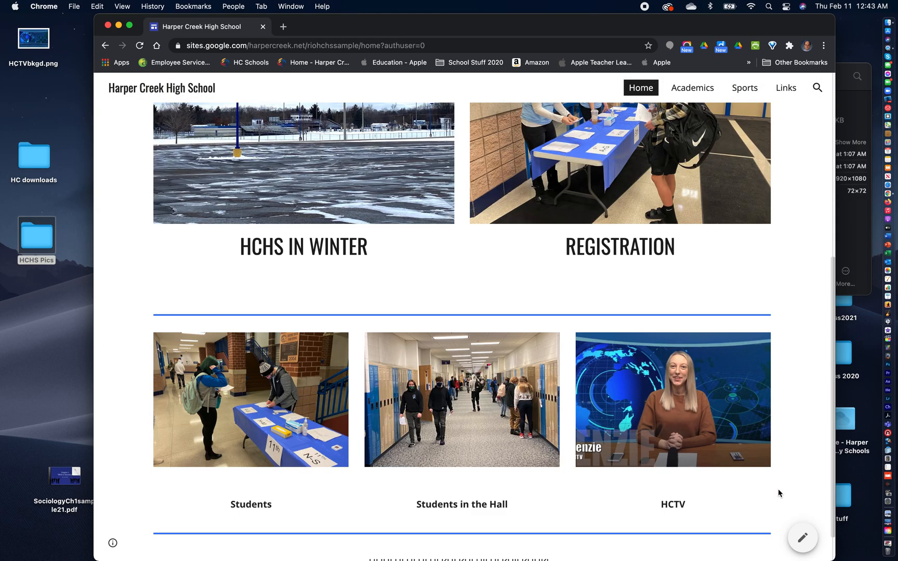
scroll(779, 494, down, 2)
scroll(778, 493, up, 8)
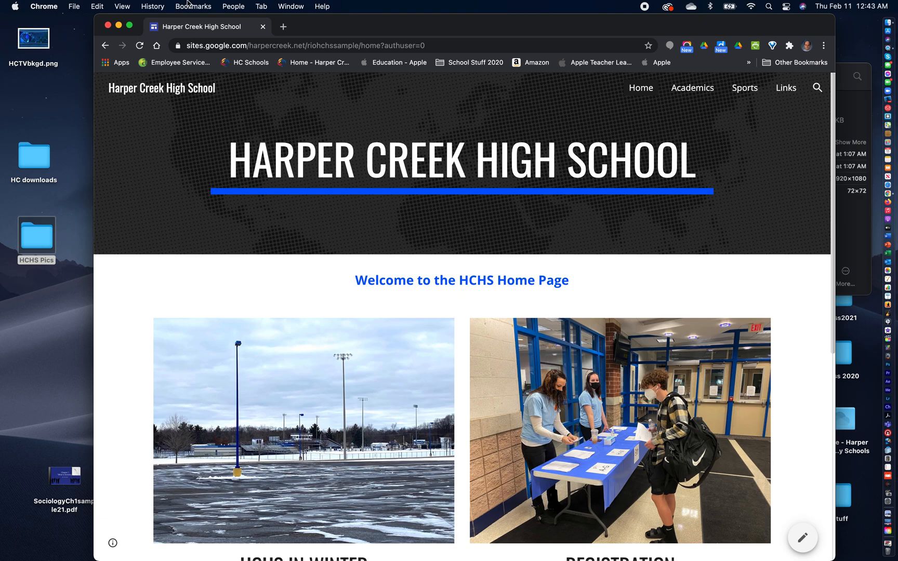
click(262, 45)
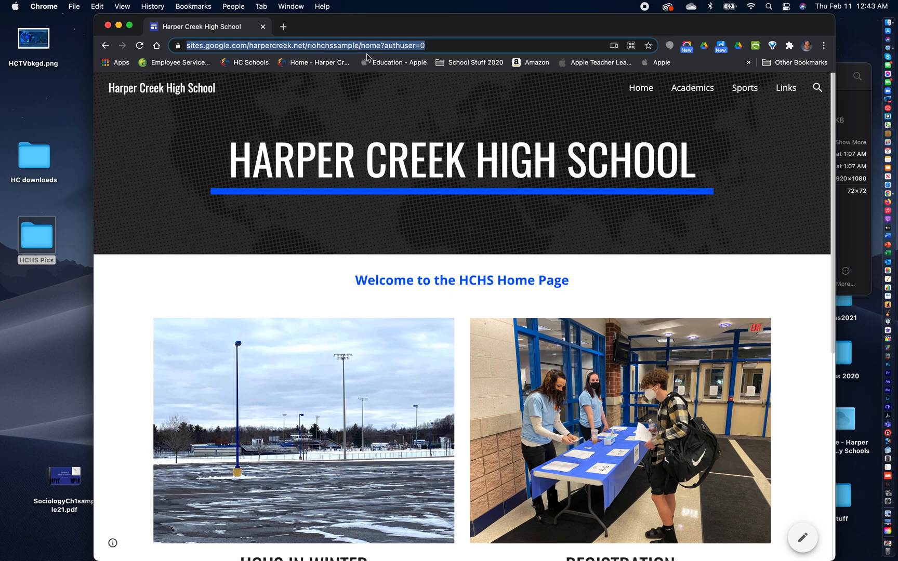
scroll(743, 242, down, 5)
scroll(744, 243, up, 5)
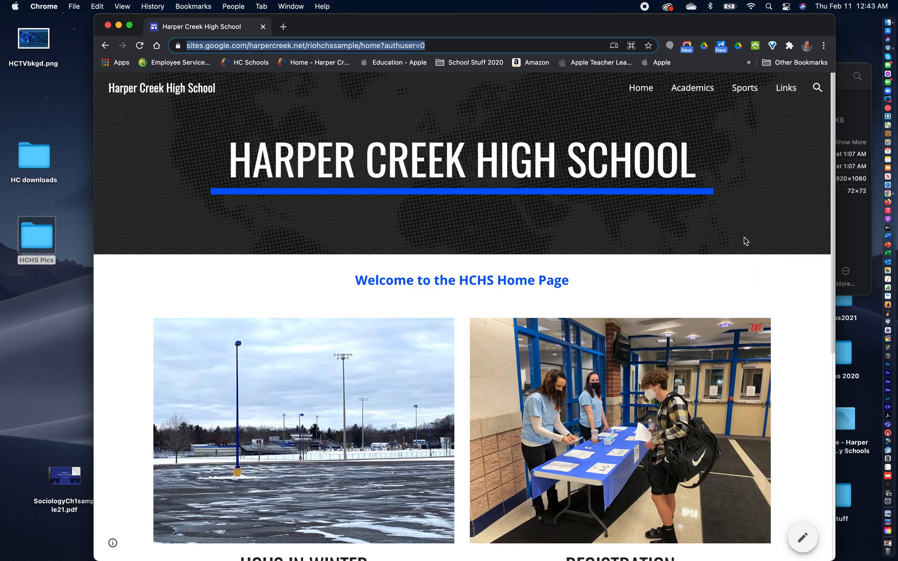